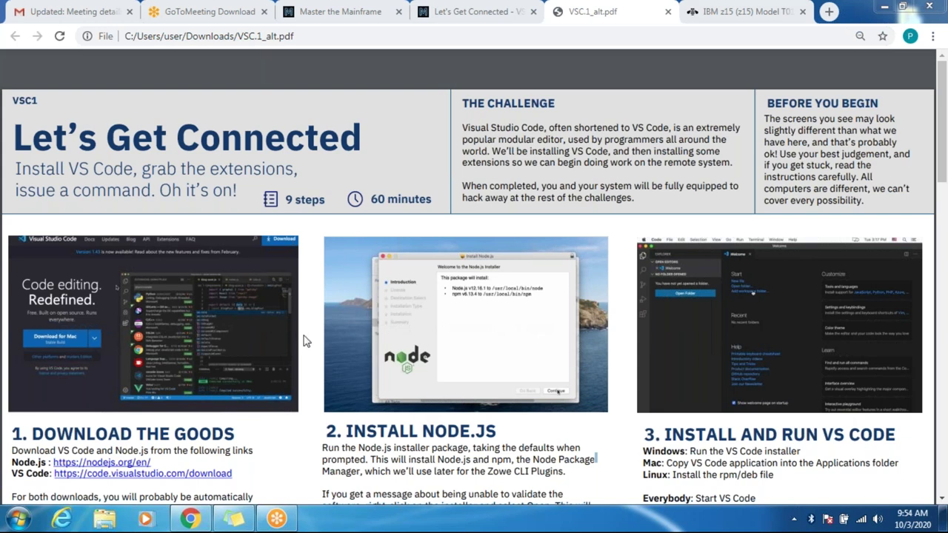
- Read the first three steps of the VSC1 challenge PDF, covering the downloads, the Node.js installation and the VS Code installation
{"action": "scroll", "coordinate": [307, 341], "scroll_direction": "down", "scroll_amount": 1}
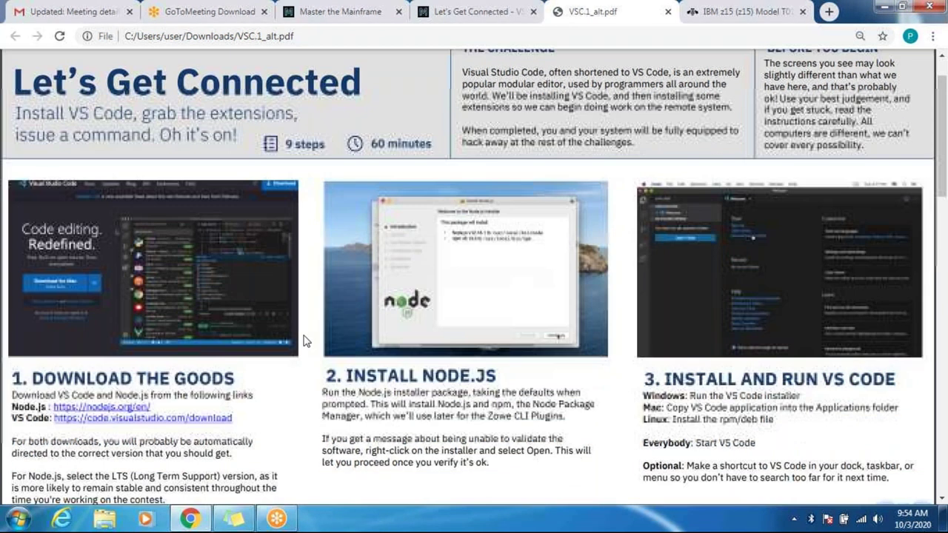
{"action": "scroll", "coordinate": [306, 341], "scroll_direction": "down", "scroll_amount": 2}
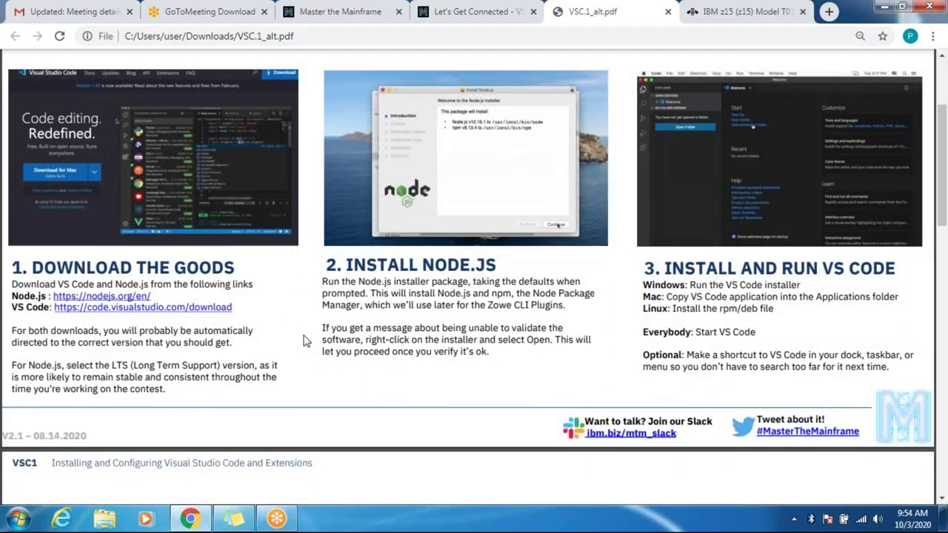
{"action": "scroll", "coordinate": [307, 342], "scroll_direction": "down", "scroll_amount": 1}
{"action": "scroll", "coordinate": [307, 341], "scroll_direction": "down", "scroll_amount": 1}
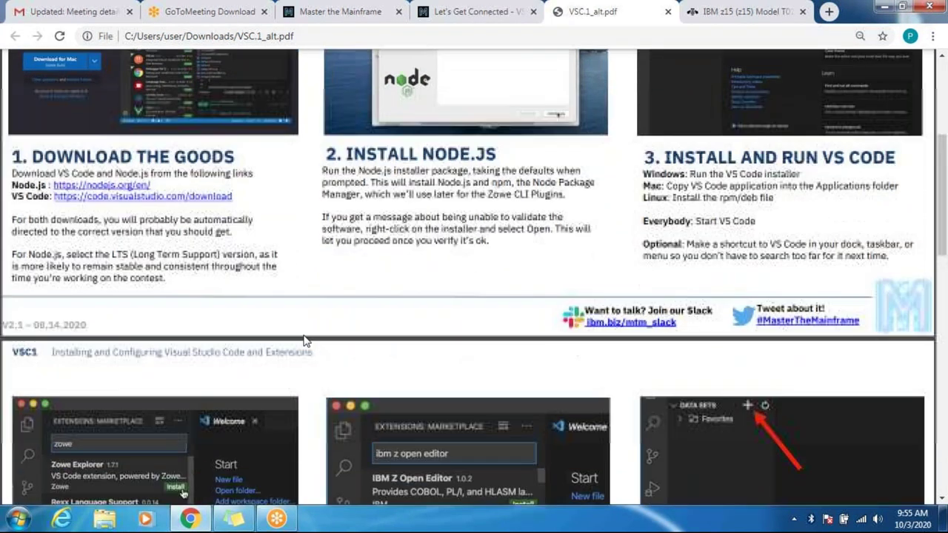
{"action": "scroll", "coordinate": [307, 341], "scroll_direction": "down", "scroll_amount": 1}
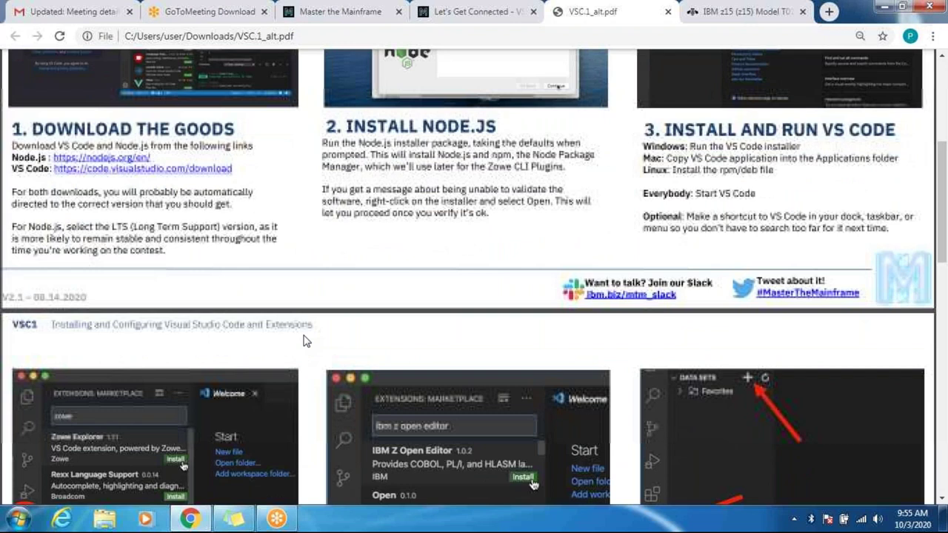
{"action": "scroll", "coordinate": [307, 342], "scroll_direction": "up", "scroll_amount": 1}
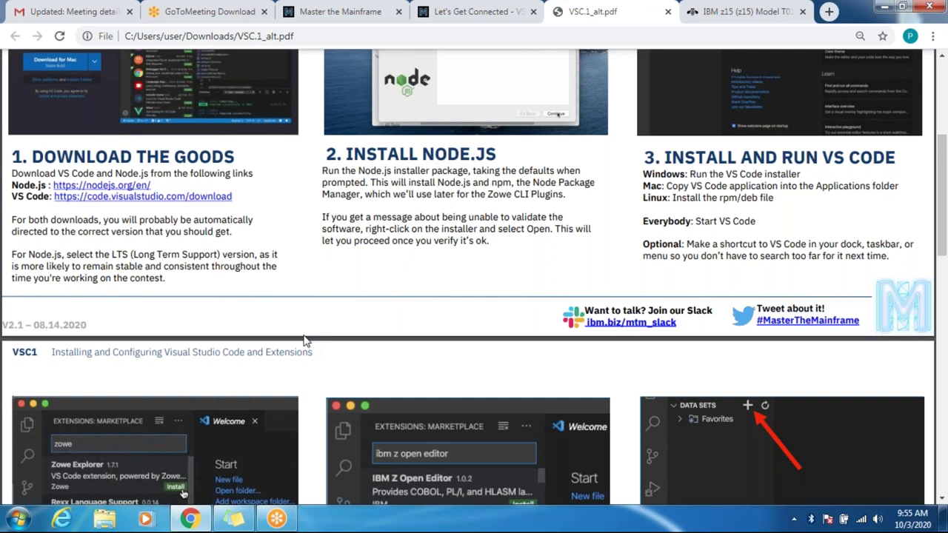
{"action": "scroll", "coordinate": [307, 341], "scroll_direction": "up", "scroll_amount": 4}
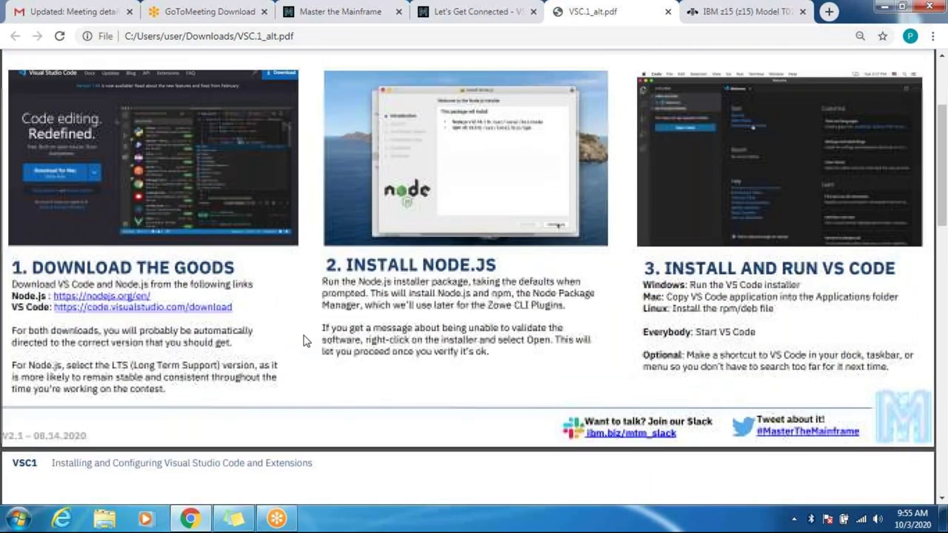
{"action": "scroll", "coordinate": [307, 341], "scroll_direction": "down", "scroll_amount": 1}
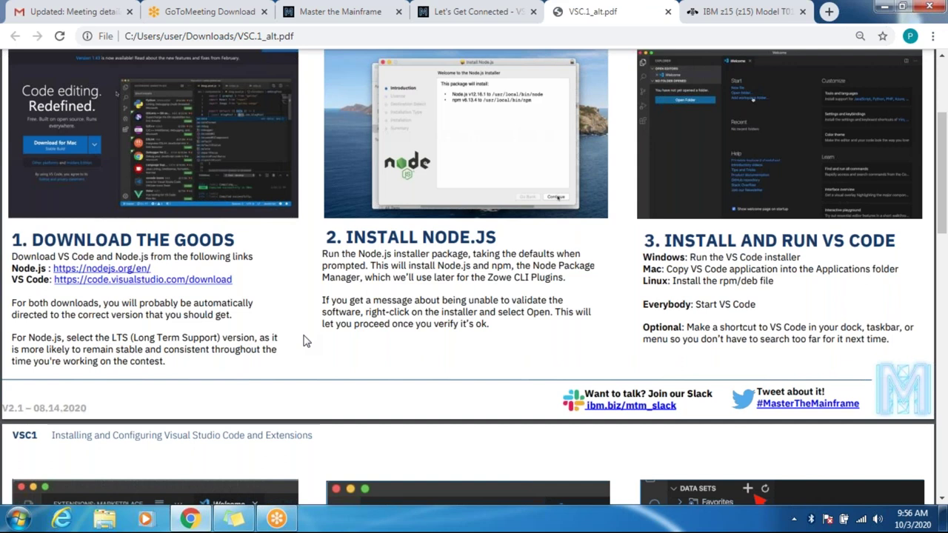
- Download the Node.js 12.18.4 LTS installer for Windows from the link in the instructions and run it
{"action": "left_click", "coordinate": [97, 270]}
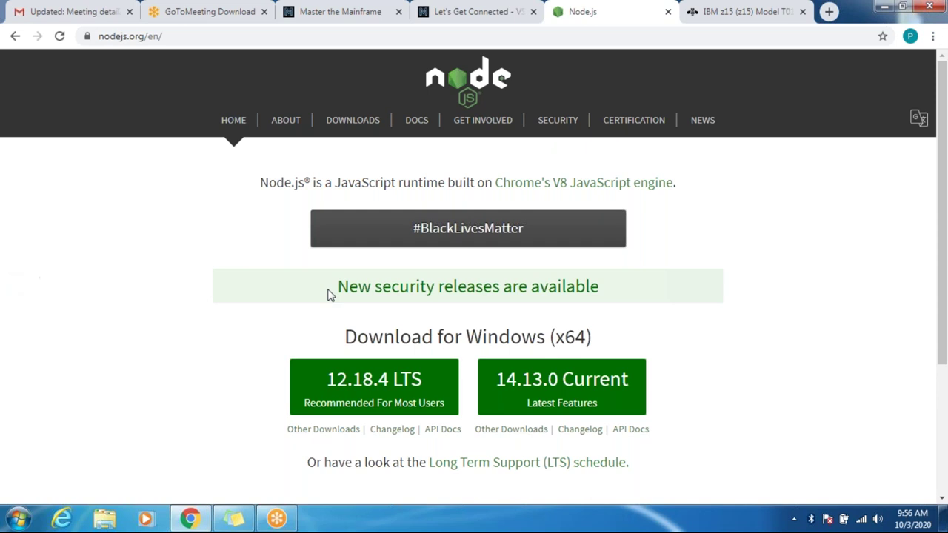
{"action": "left_click", "coordinate": [400, 394]}
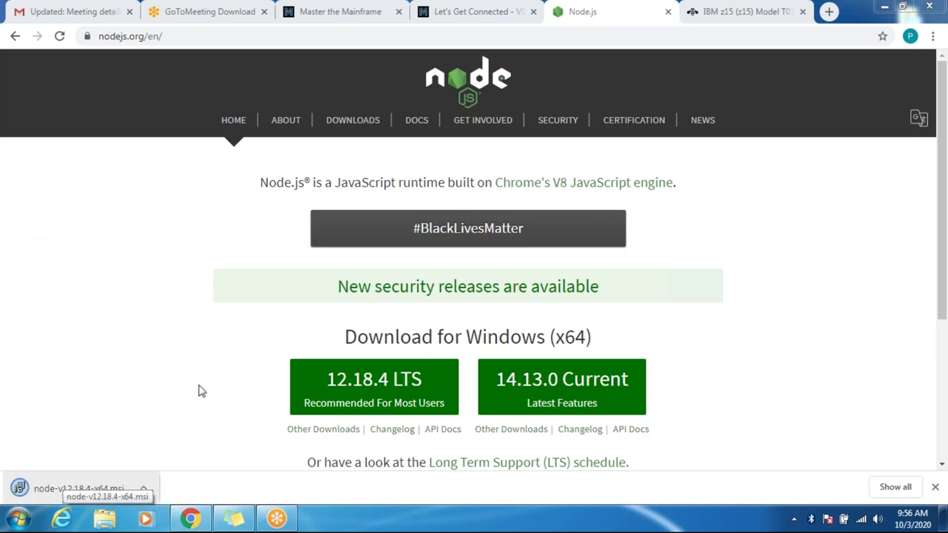
{"action": "left_click", "coordinate": [94, 490]}
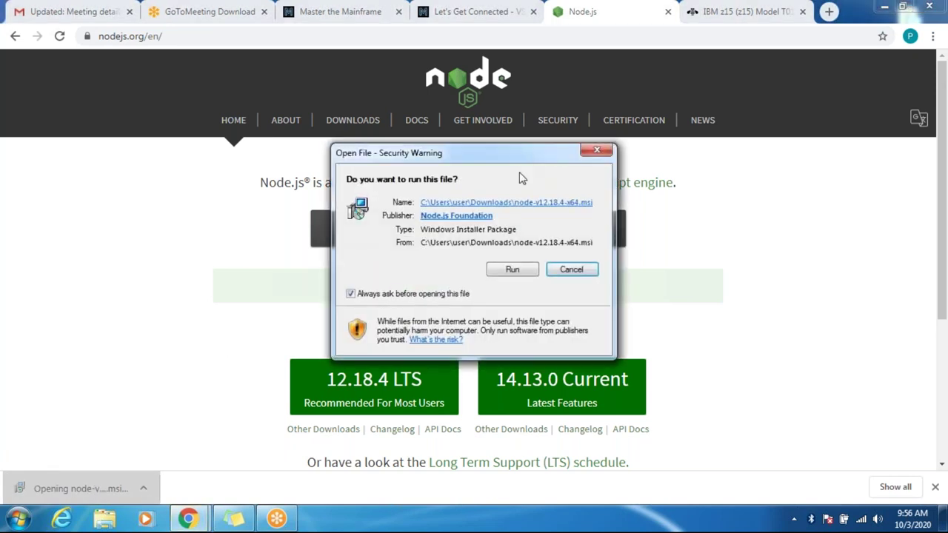
{"action": "left_click", "coordinate": [510, 271]}
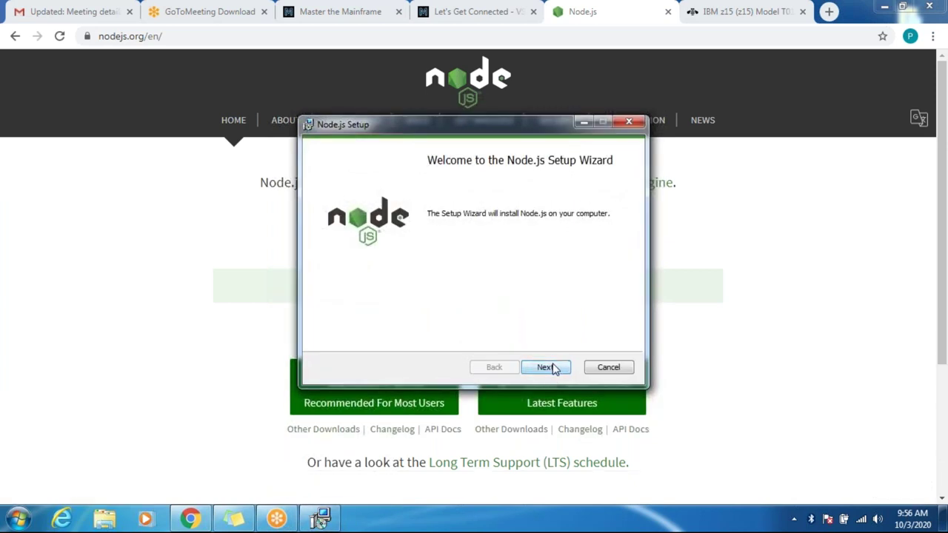
- Install Node.js, accepting the license terms and keeping the default folder C:\Program Files\nodejs\, features and native module tools option
{"action": "left_click", "coordinate": [554, 367]}
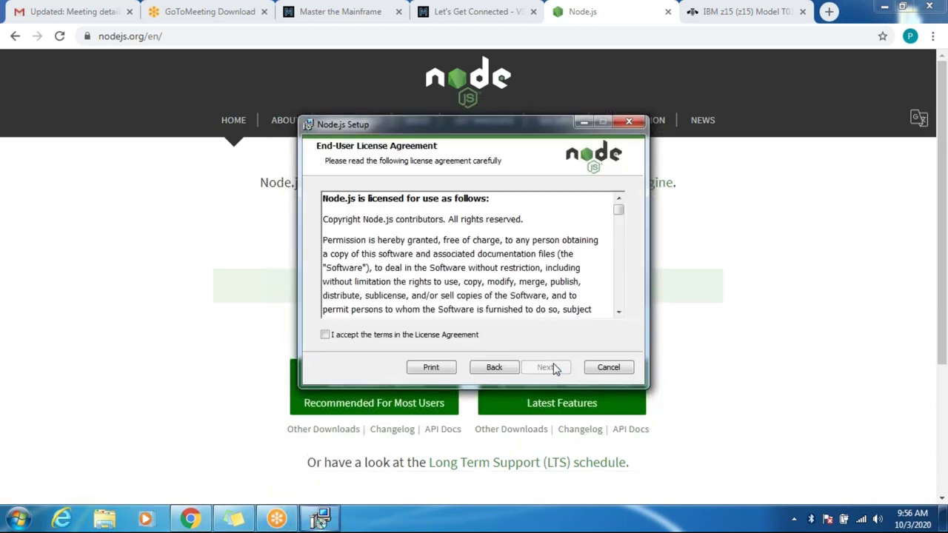
{"action": "left_click", "coordinate": [444, 337]}
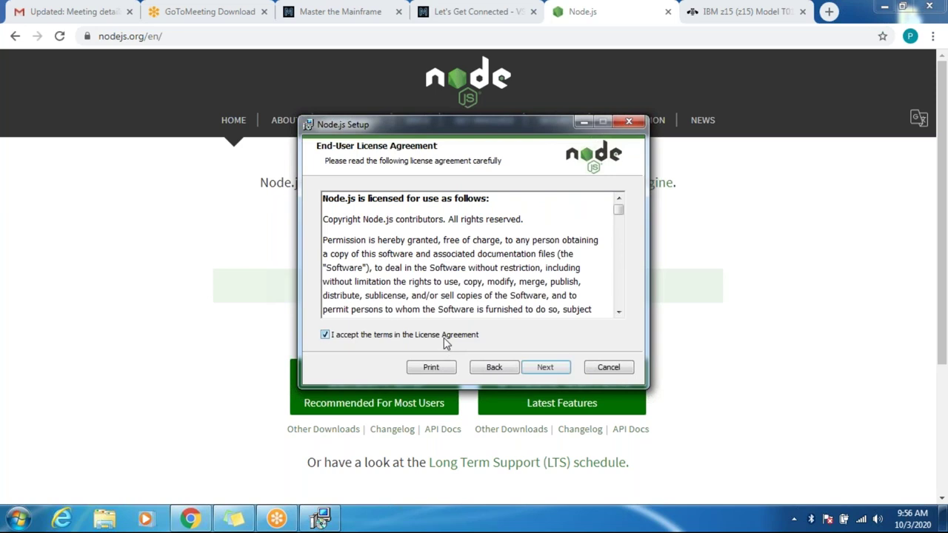
{"action": "left_click", "coordinate": [533, 373]}
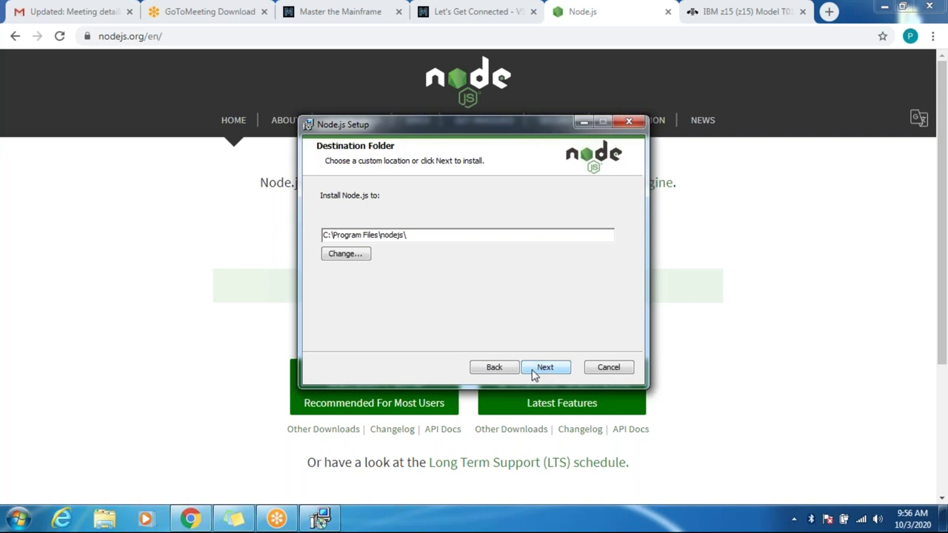
{"action": "left_click", "coordinate": [545, 368]}
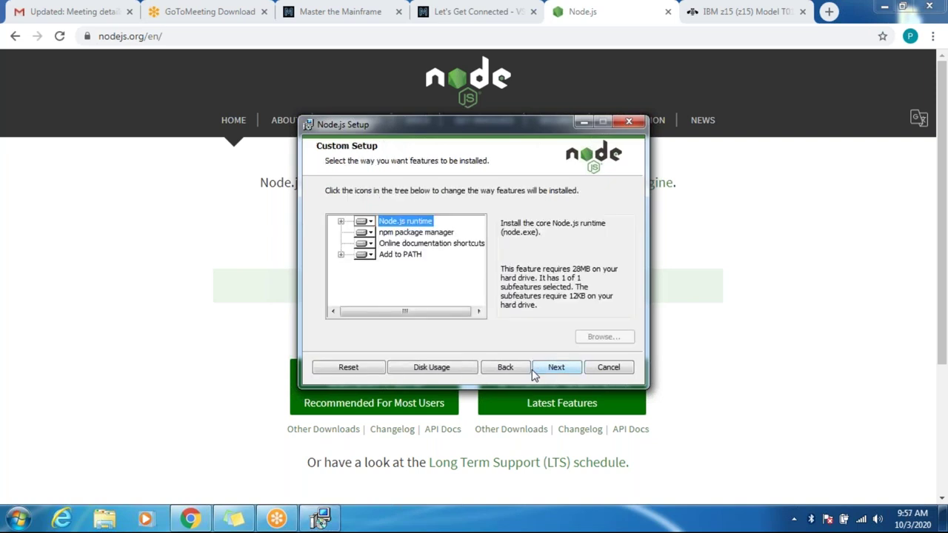
{"action": "left_click", "coordinate": [553, 369]}
{"action": "left_click", "coordinate": [548, 369]}
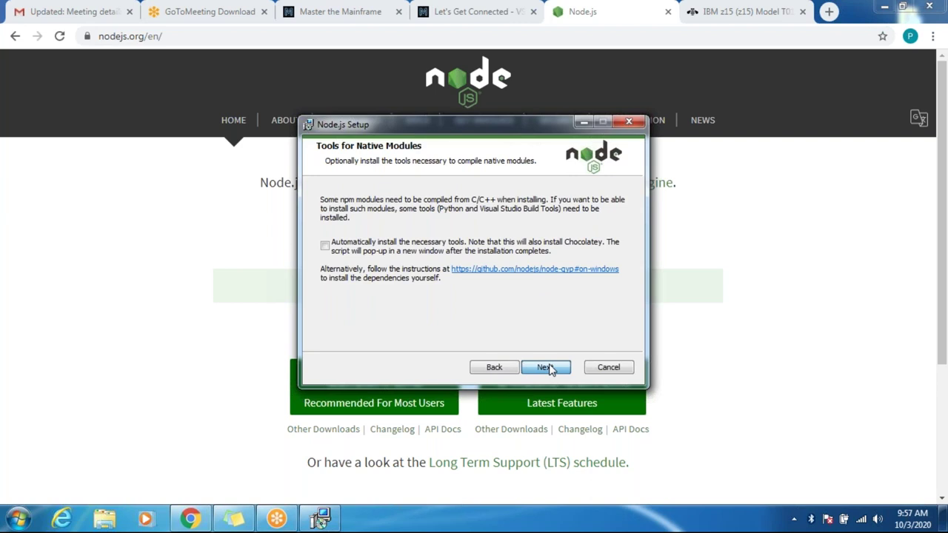
{"action": "left_click", "coordinate": [548, 368]}
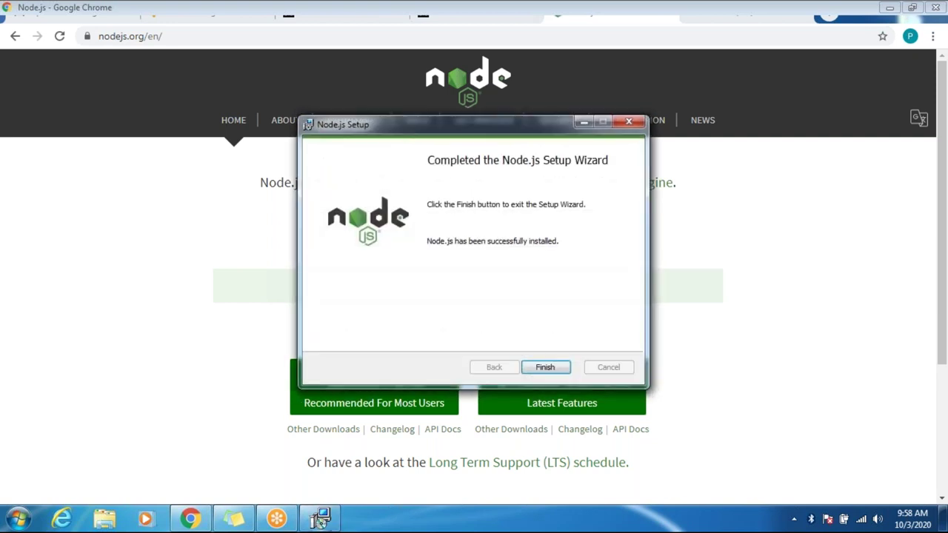
{"action": "left_click", "coordinate": [543, 368]}
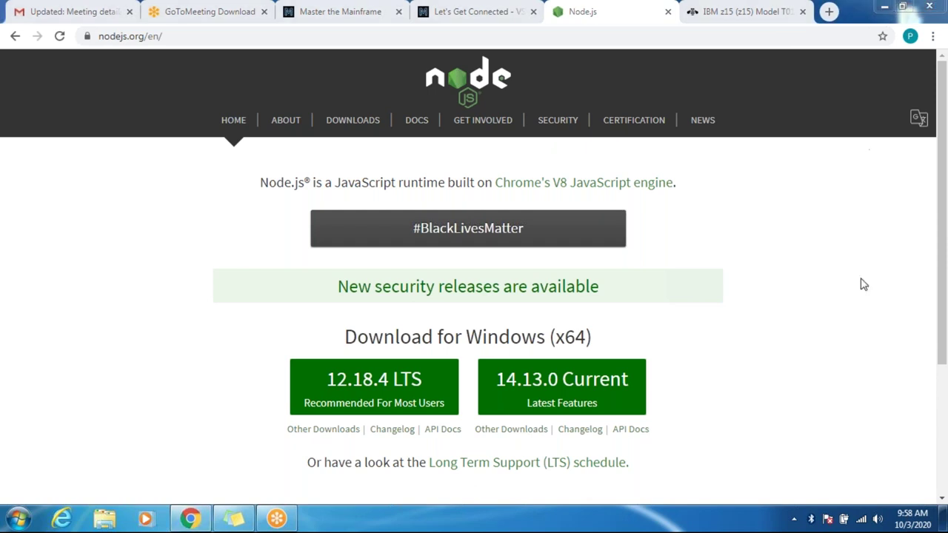
- Close the Node.js page and look through the other open browser pages for the challenge instructions
{"action": "left_click", "coordinate": [667, 13]}
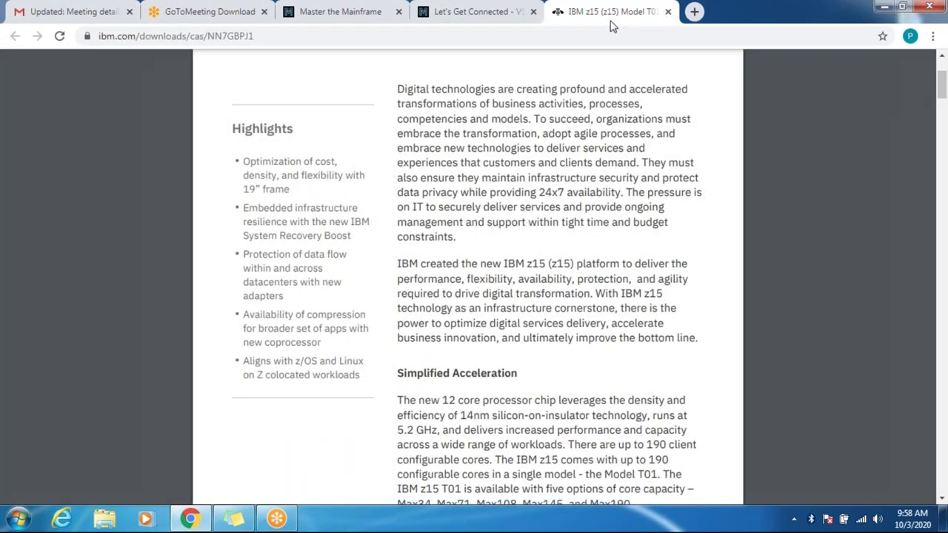
{"action": "left_click", "coordinate": [493, 13]}
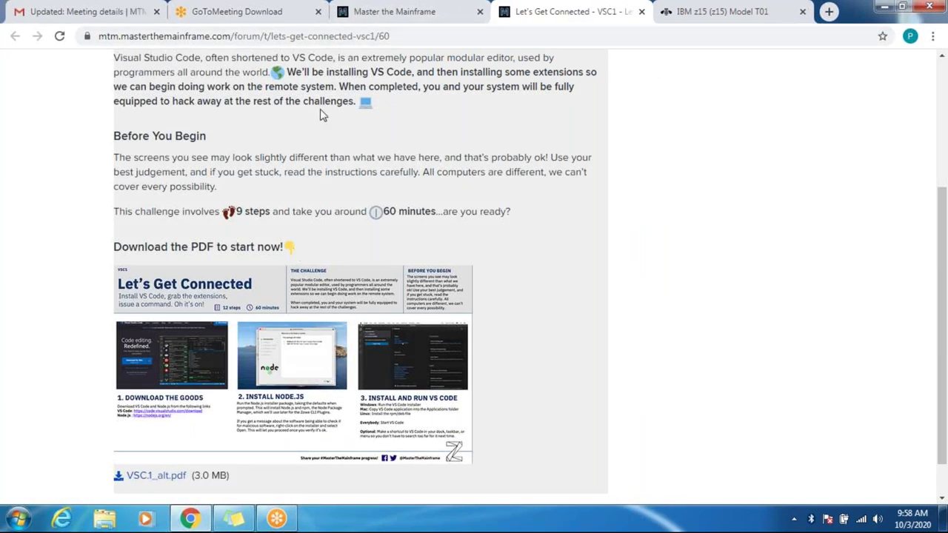
{"action": "left_click", "coordinate": [305, 21]}
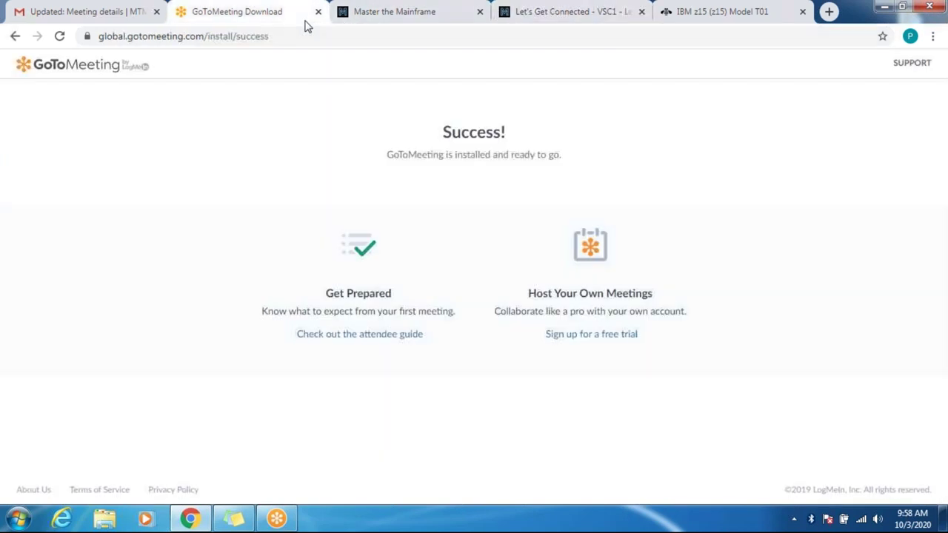
{"action": "left_click", "coordinate": [426, 12]}
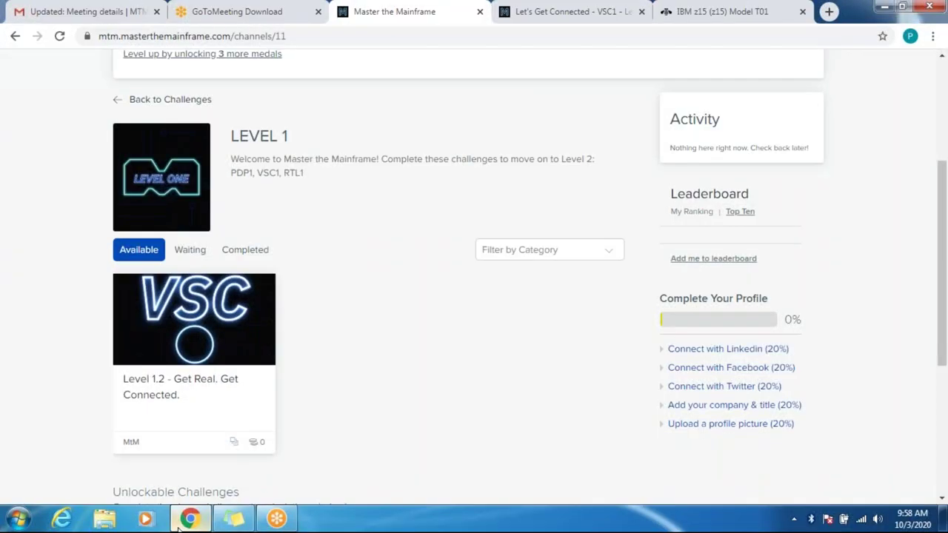
- Open the VSC.1_alt PDF from the Downloads folder in Adobe Acrobat Reader and close the folder window
{"action": "left_click", "coordinate": [108, 522]}
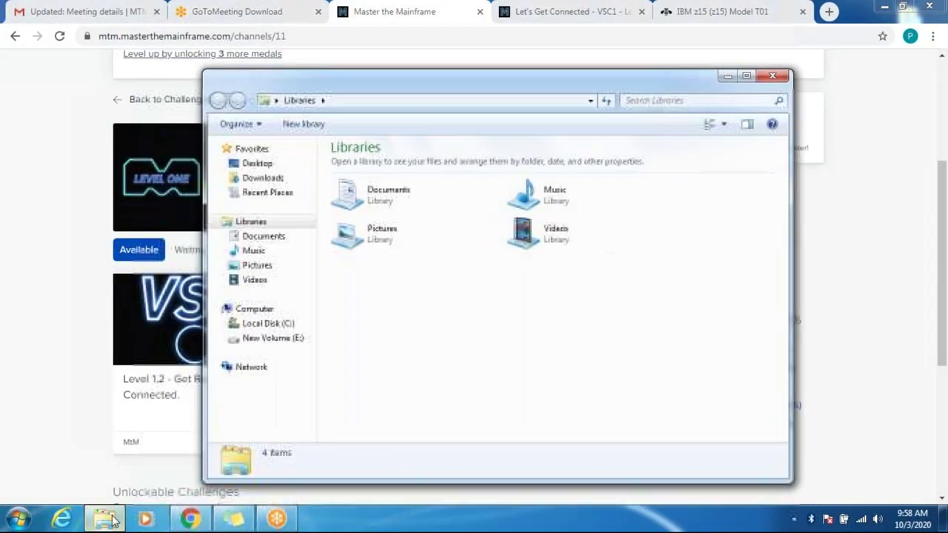
{"action": "left_click", "coordinate": [273, 182]}
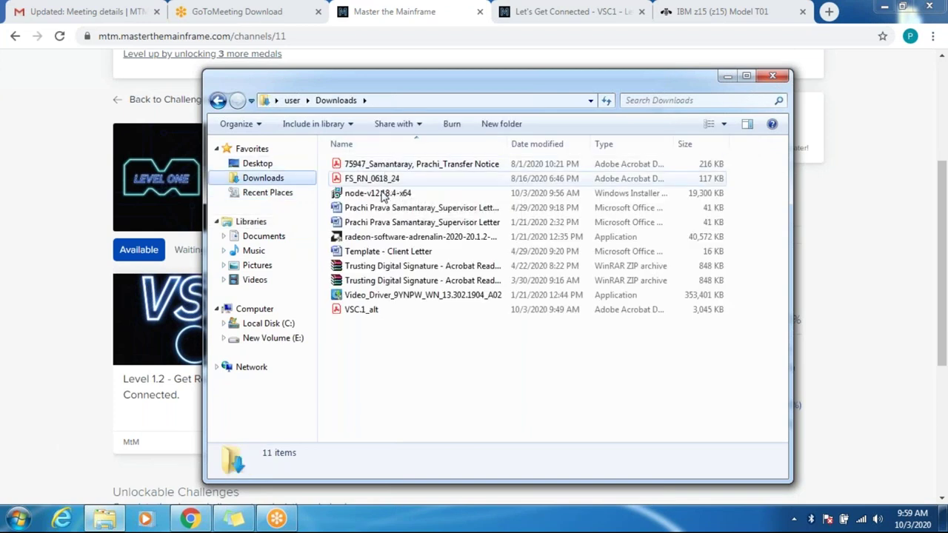
{"action": "left_click", "coordinate": [373, 310]}
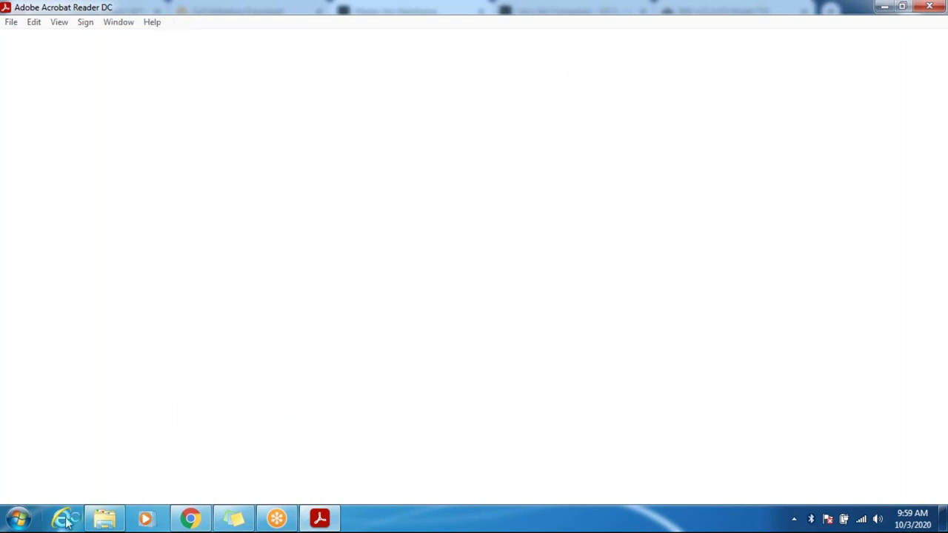
{"action": "mouse_move", "coordinate": [98, 522]}
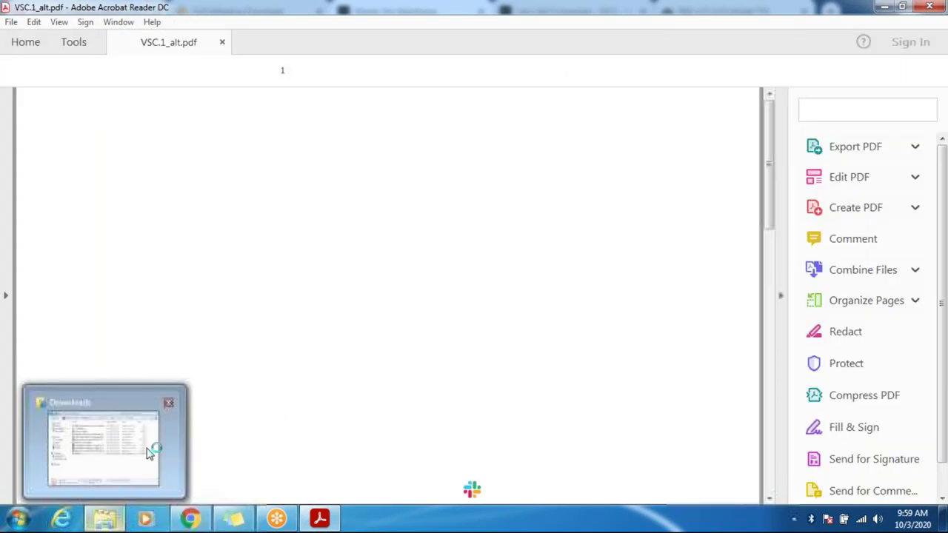
{"action": "mouse_move", "coordinate": [148, 444]}
{"action": "left_click", "coordinate": [169, 404]}
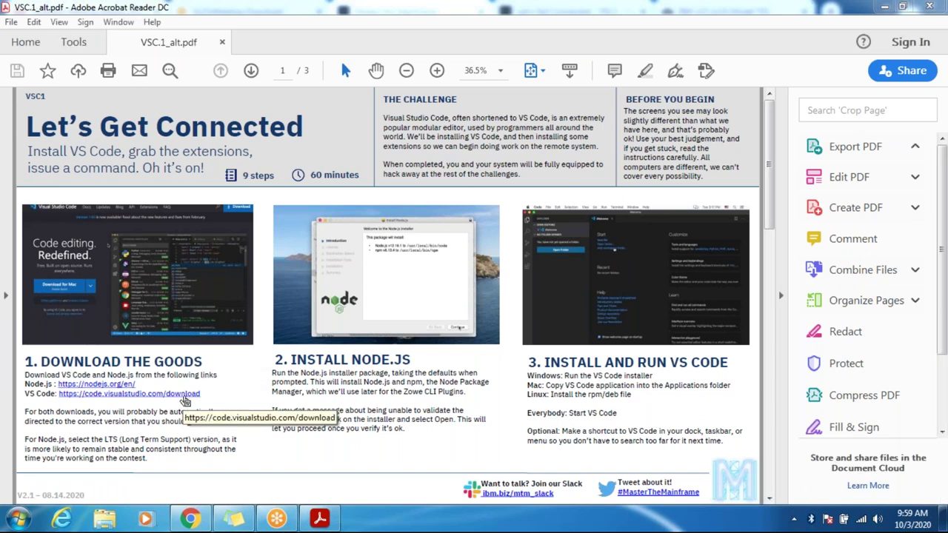
- Follow the VS Code download link in the PDF, allow its connection to code.visualstudio.com, and download the Windows version
{"action": "left_click", "coordinate": [185, 401]}
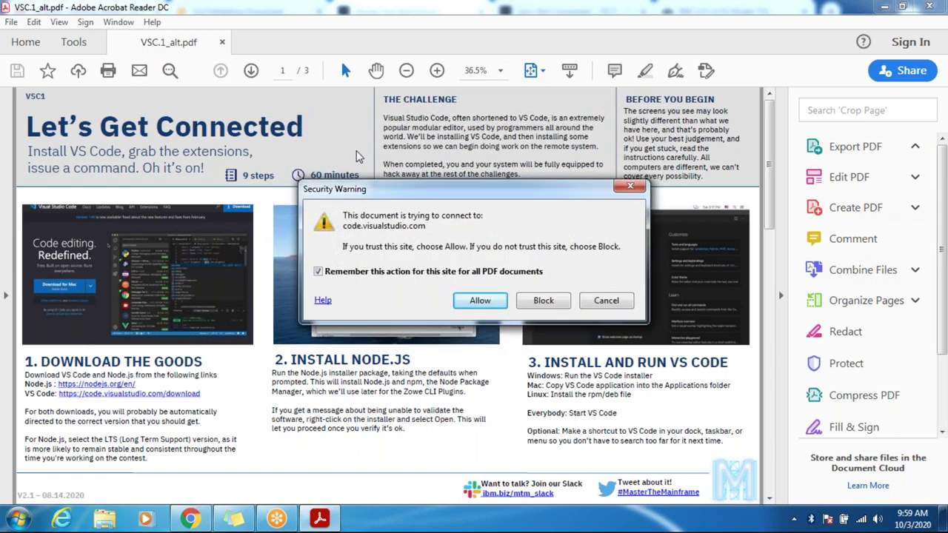
{"action": "left_click", "coordinate": [478, 301]}
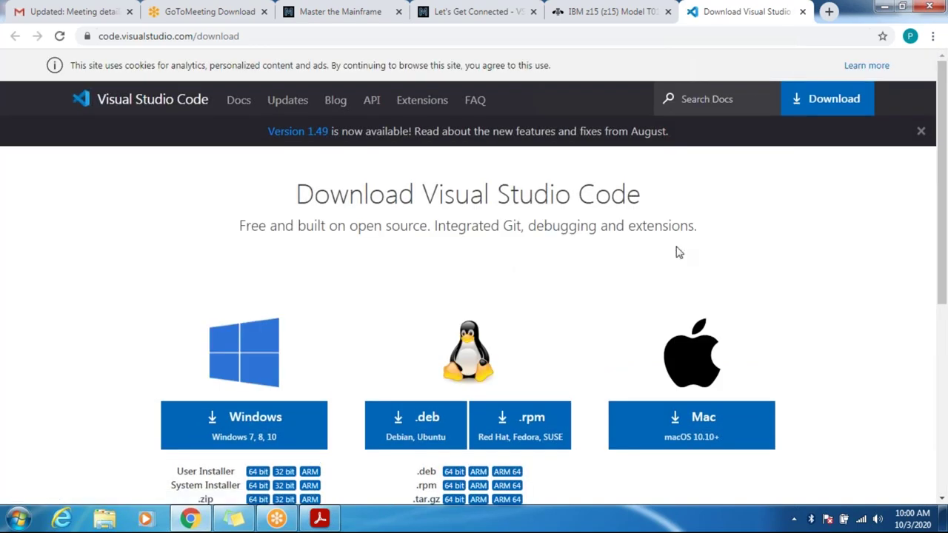
{"action": "left_click_drag", "start_coordinate": [822, 262], "coordinate": [830, 289]}
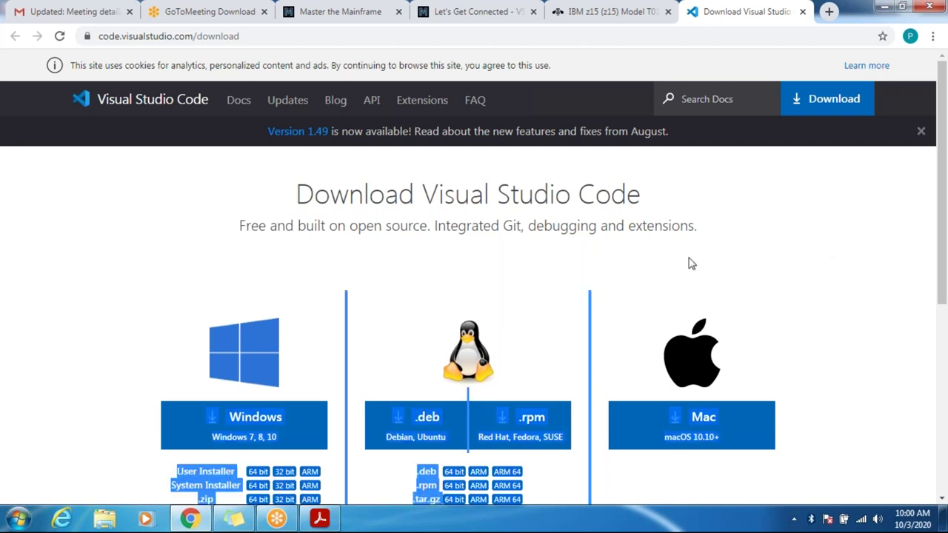
{"action": "left_click", "coordinate": [56, 420]}
{"action": "scroll", "coordinate": [56, 420], "scroll_direction": "down", "scroll_amount": 2}
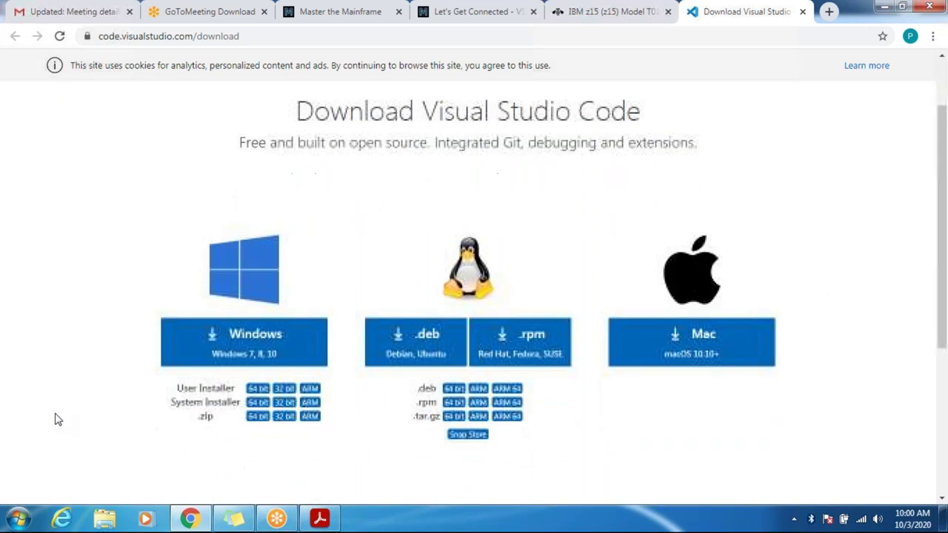
{"action": "left_click", "coordinate": [234, 346]}
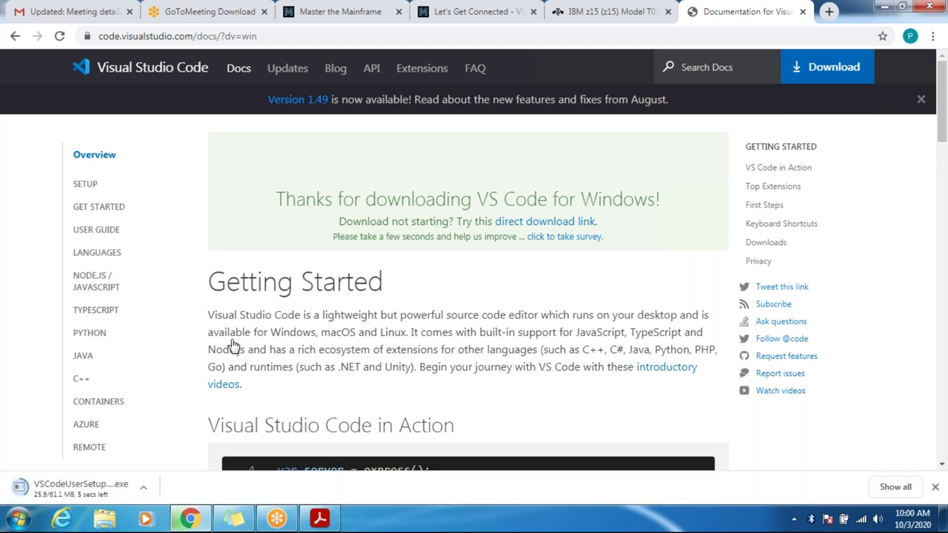
- Run the downloaded VS Code installer, accept the license agreement, keep the default folder, Start Menu and task options, install, and launch VS Code
{"action": "left_click", "coordinate": [60, 493]}
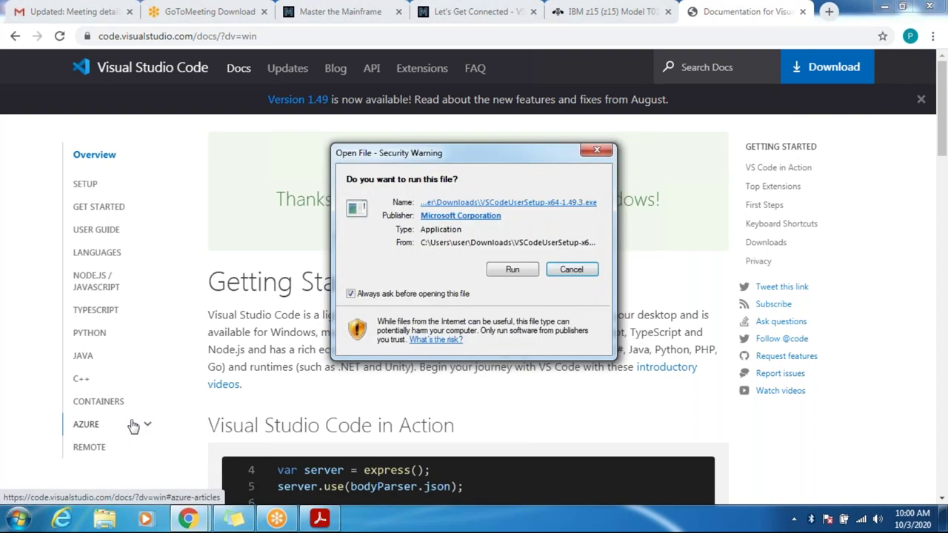
{"action": "left_click", "coordinate": [511, 270]}
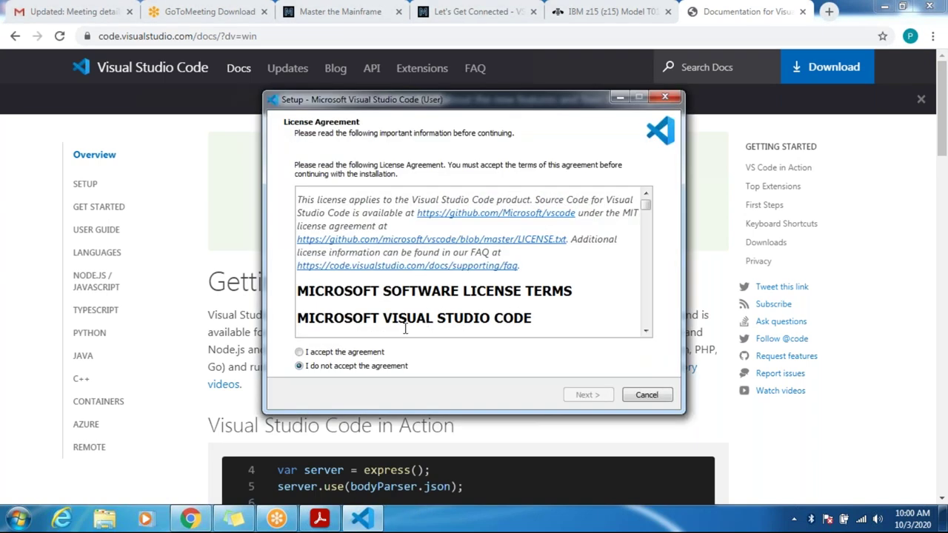
{"action": "left_click", "coordinate": [366, 354]}
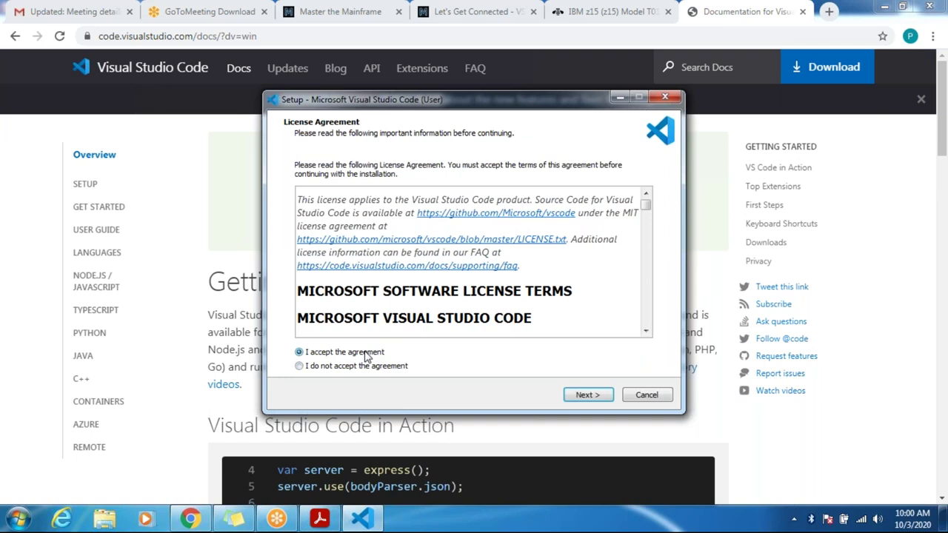
{"action": "left_click", "coordinate": [570, 395]}
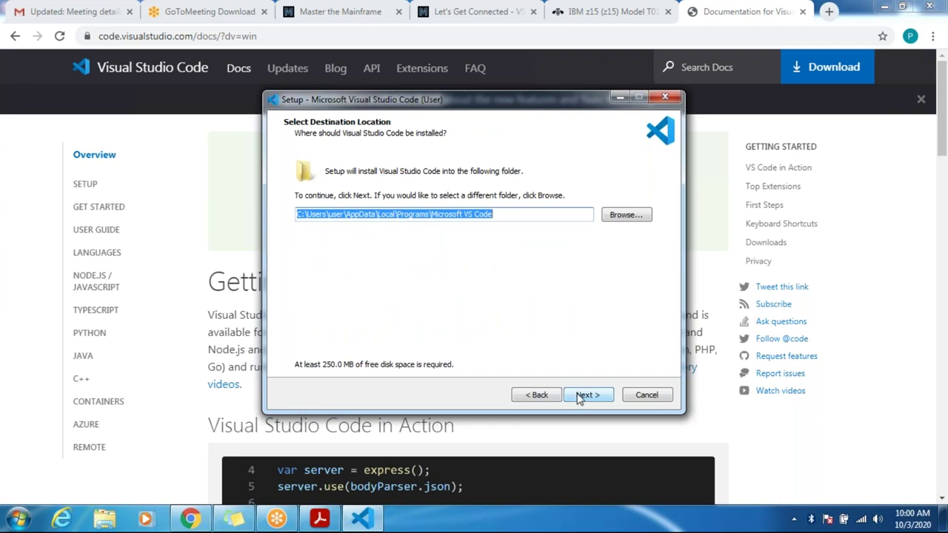
{"action": "left_click", "coordinate": [580, 396]}
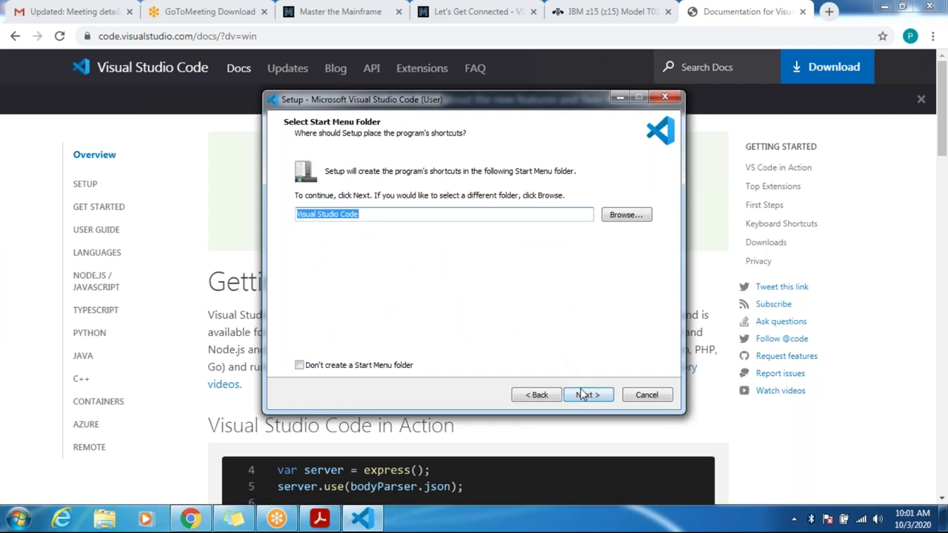
{"action": "left_click", "coordinate": [584, 396]}
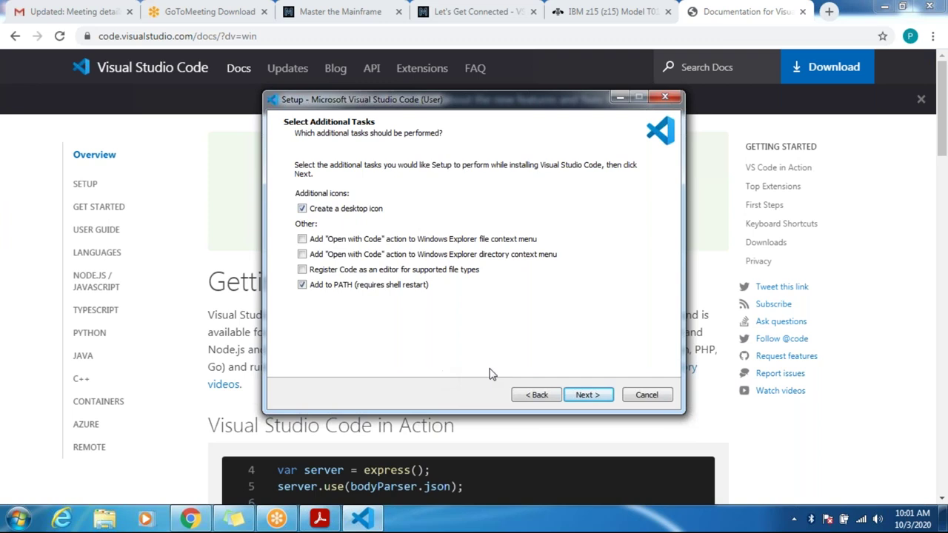
{"action": "left_click", "coordinate": [575, 395]}
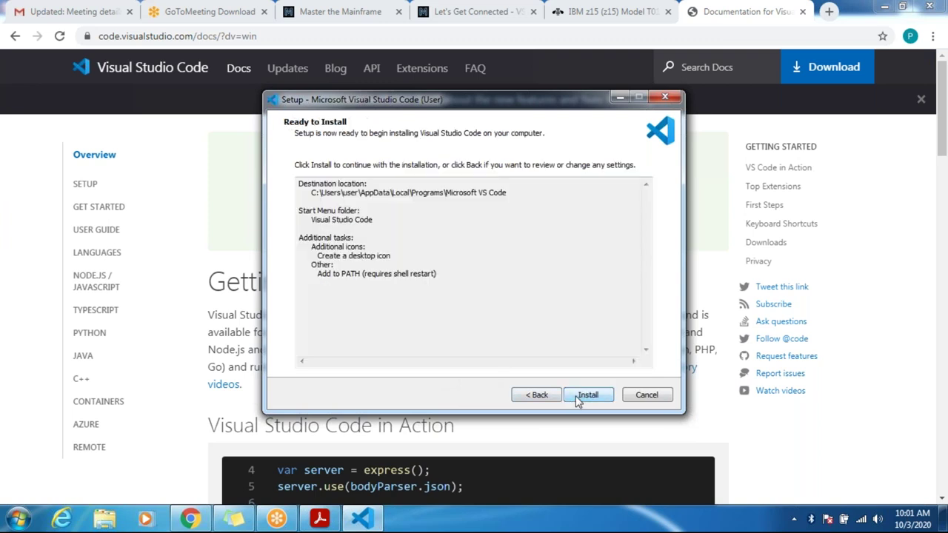
{"action": "left_click", "coordinate": [576, 396]}
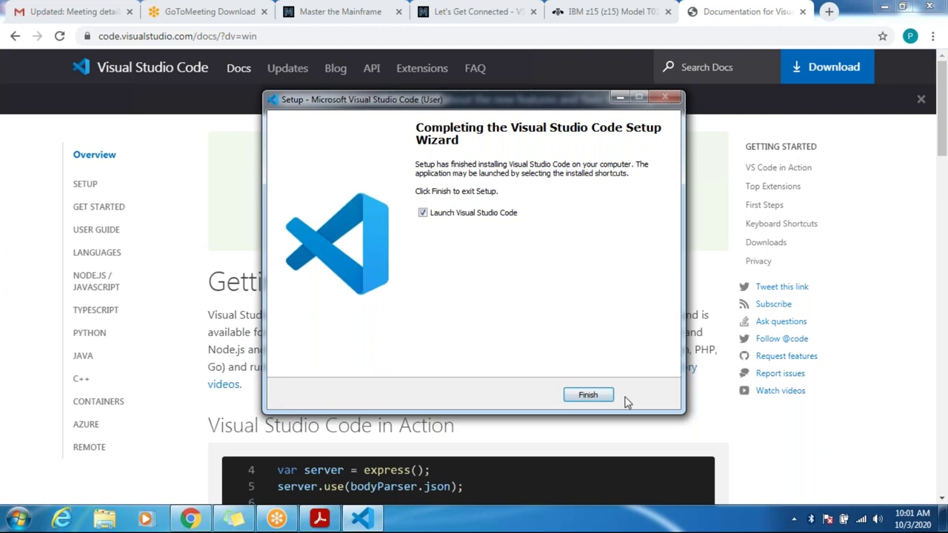
{"action": "left_click", "coordinate": [592, 397]}
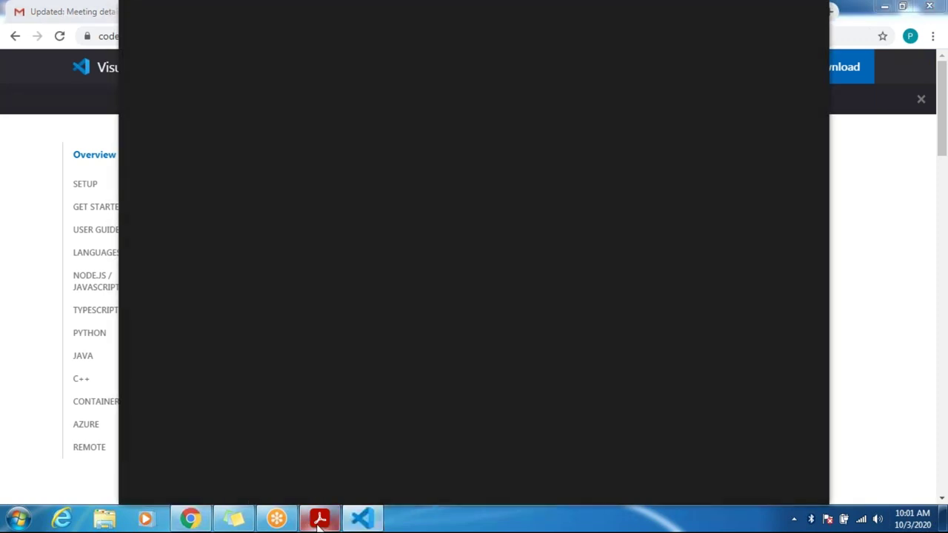
- Switch to the VSC.1_alt PDF, dismiss the Acrobat Reader tour offer, and go to page 2 with instructions 4 to 6
{"action": "mouse_move", "coordinate": [318, 523]}
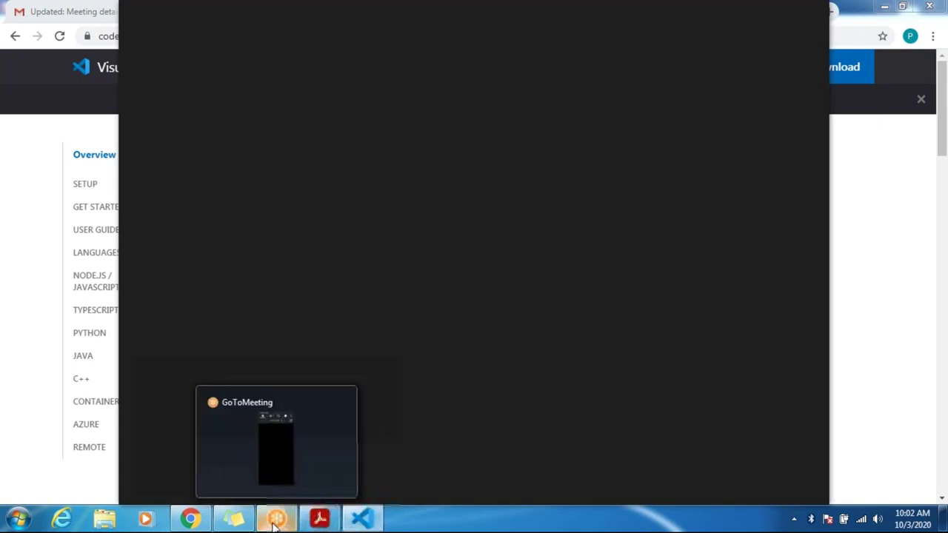
{"action": "left_click", "coordinate": [320, 520]}
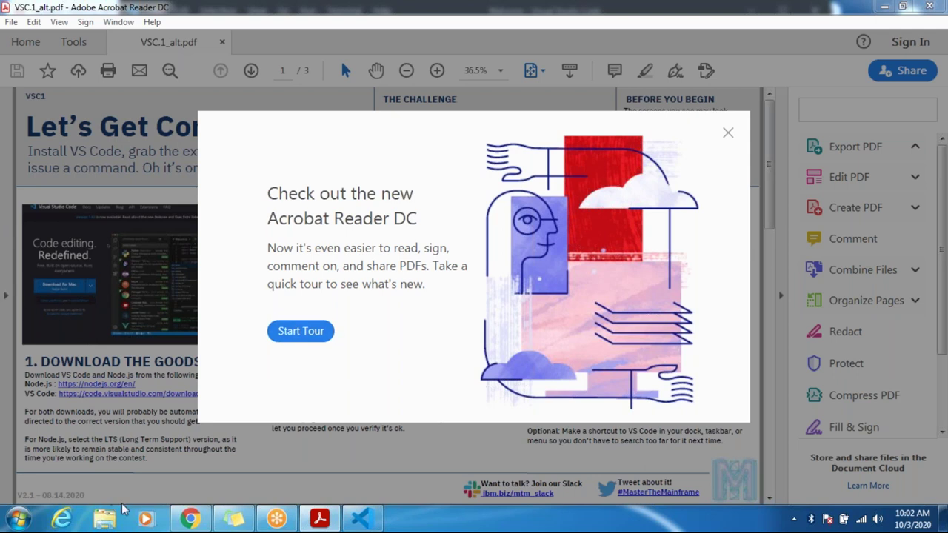
{"action": "mouse_move", "coordinate": [314, 521]}
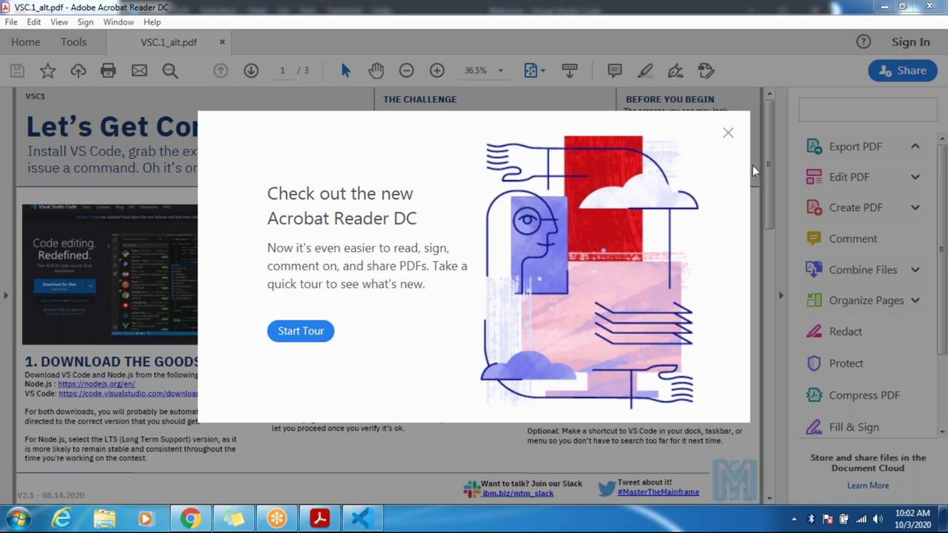
{"action": "left_click", "coordinate": [729, 134]}
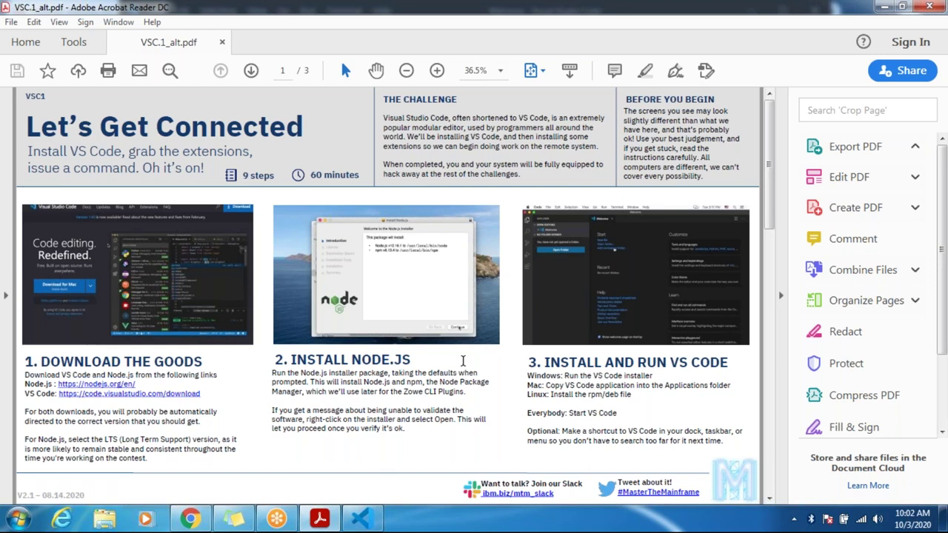
{"action": "scroll", "coordinate": [463, 361], "scroll_direction": "down", "scroll_amount": 4}
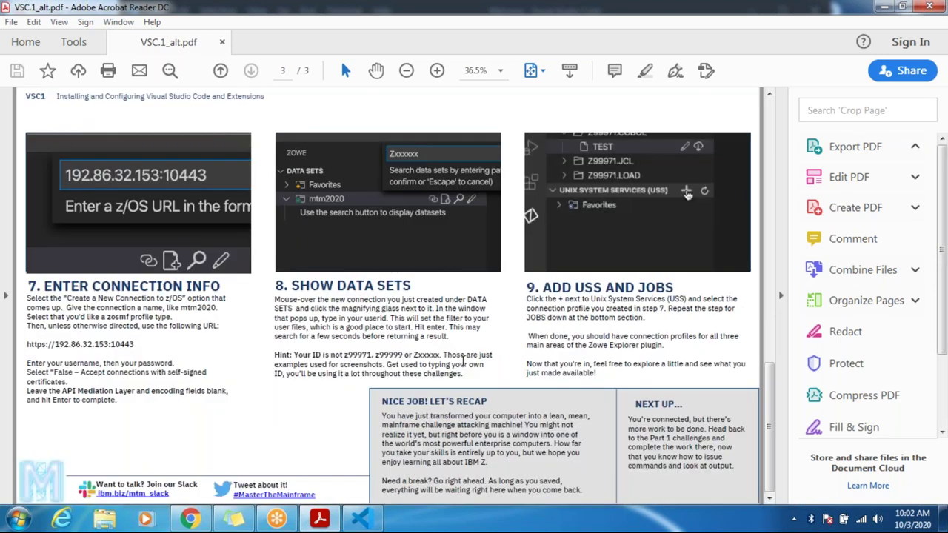
{"action": "scroll", "coordinate": [463, 361], "scroll_direction": "up", "scroll_amount": 2}
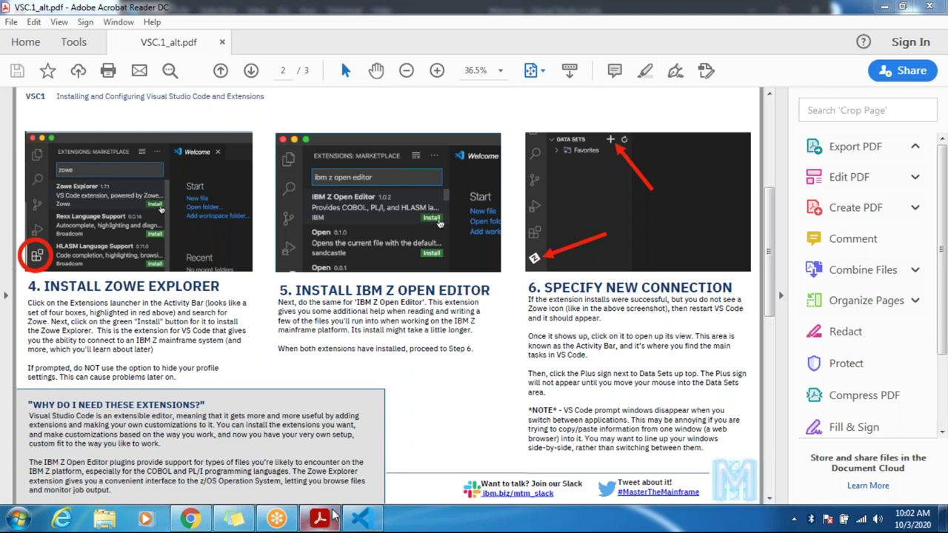
- Switch to the VS Code window and dock it to the left half of the screen
{"action": "mouse_move", "coordinate": [359, 524]}
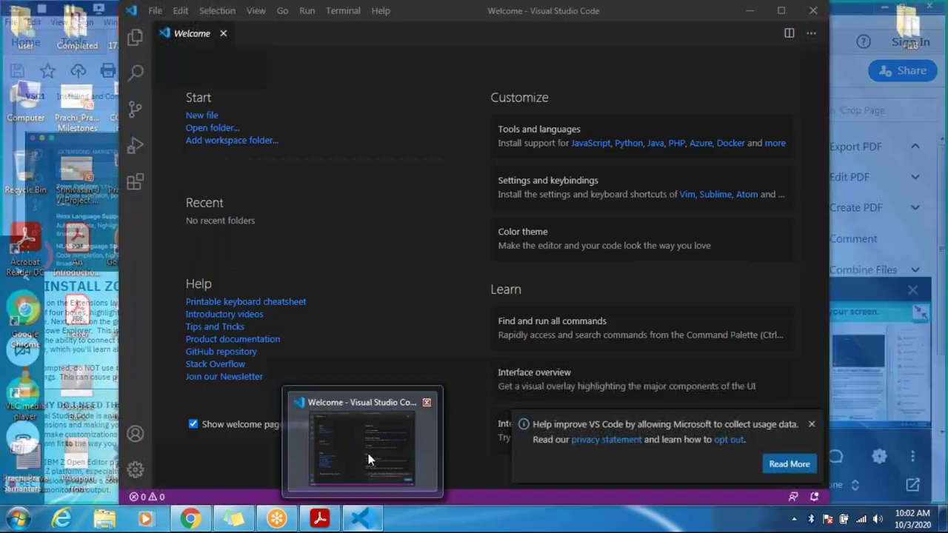
{"action": "left_click", "coordinate": [368, 453]}
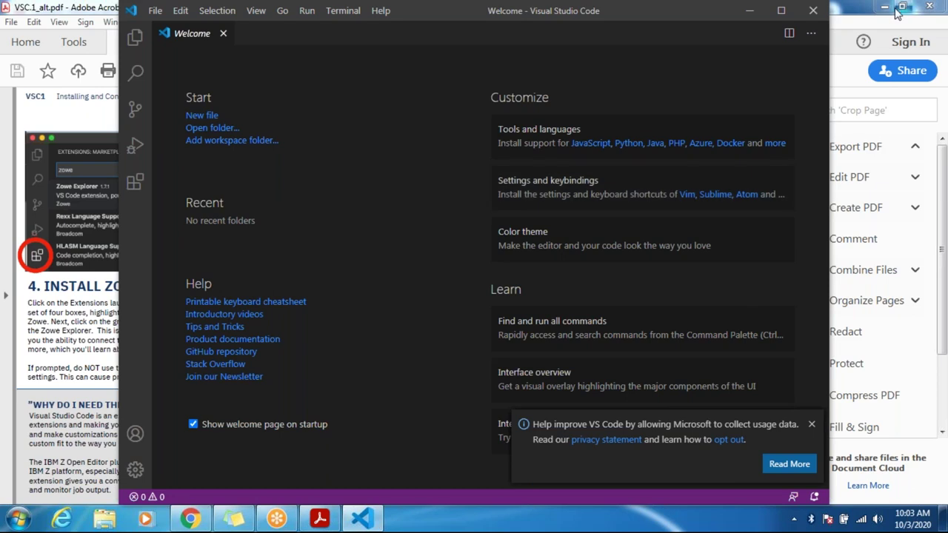
{"action": "left_click", "coordinate": [319, 518]}
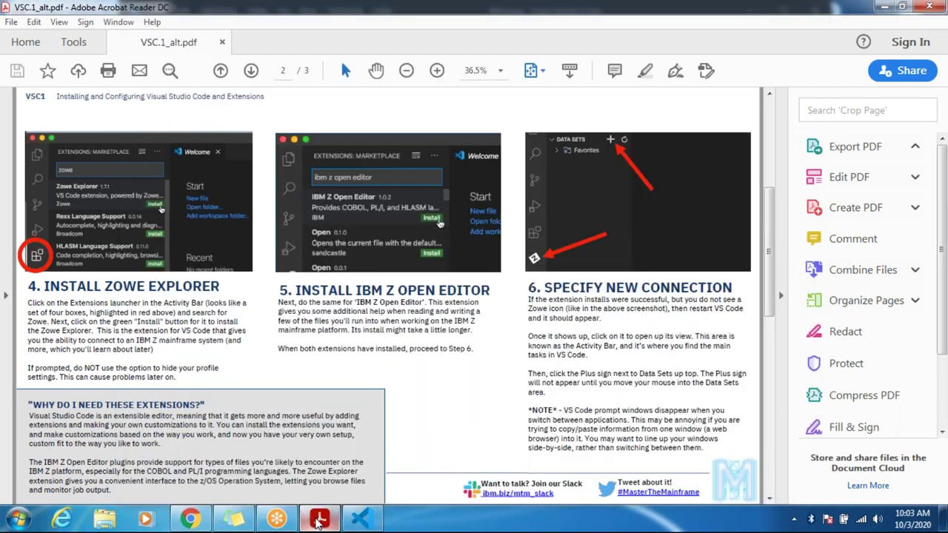
{"action": "left_click", "coordinate": [319, 518]}
{"action": "left_click", "coordinate": [320, 519]}
{"action": "left_click", "coordinate": [319, 518]}
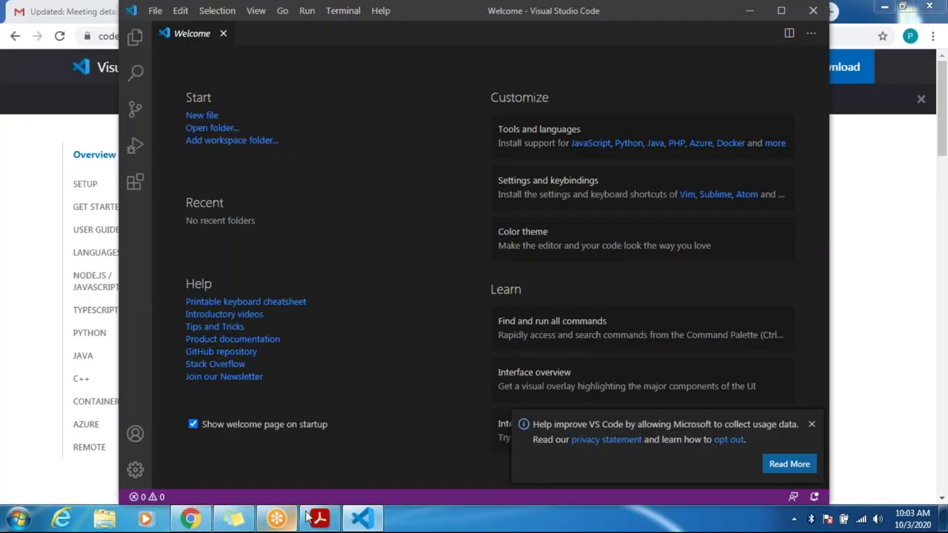
{"action": "mouse_move", "coordinate": [310, 518]}
{"action": "key", "text": "super+Left"}
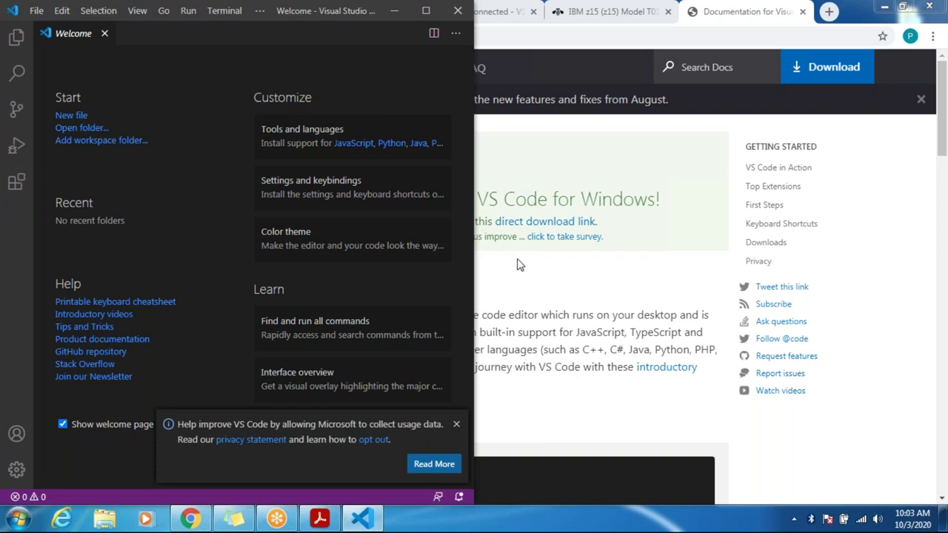
- Dock the VSC.1_alt PDF window to the right half of the screen and set its zoom to 50%
{"action": "left_click", "coordinate": [319, 521]}
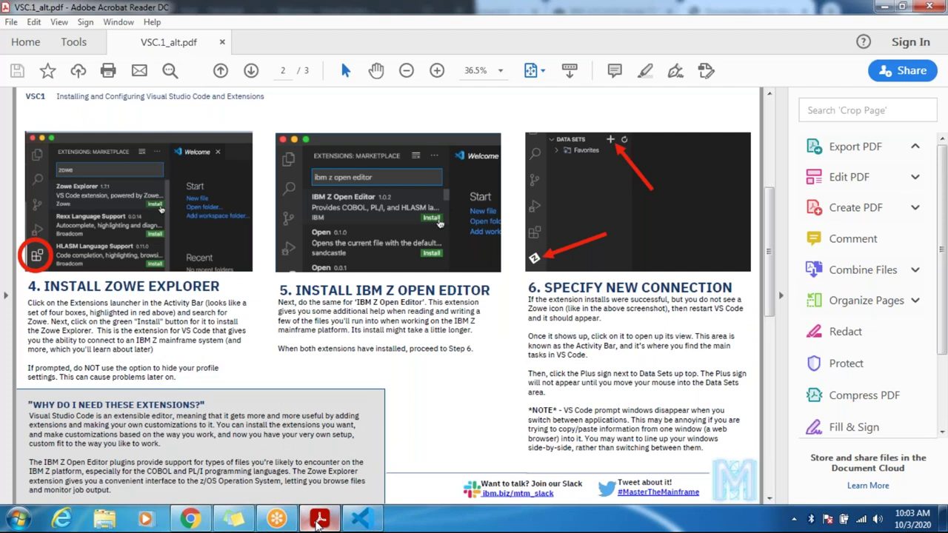
{"action": "key", "text": "super+Right"}
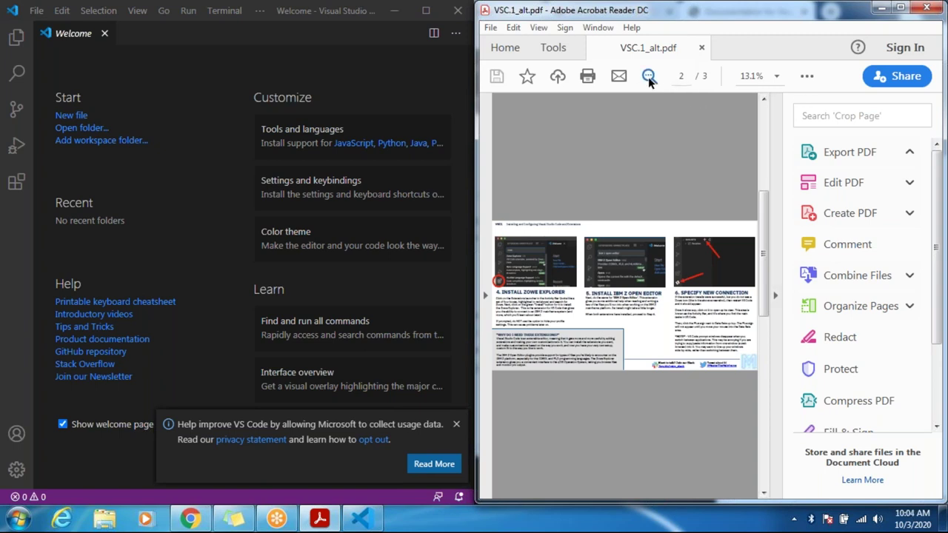
{"action": "left_click", "coordinate": [747, 75]}
{"action": "type", "text": "50"}
{"action": "key", "text": "Return"}
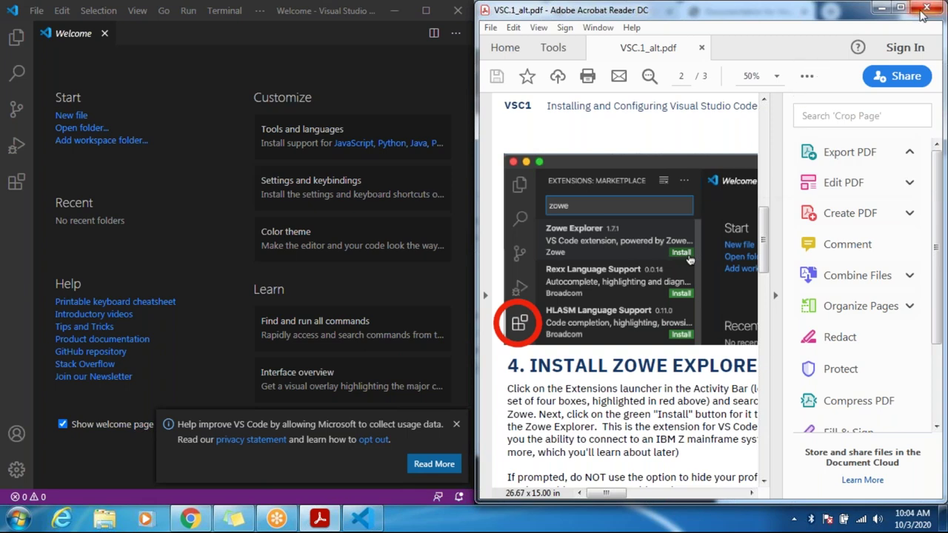
{"action": "double_click", "coordinate": [856, 17]}
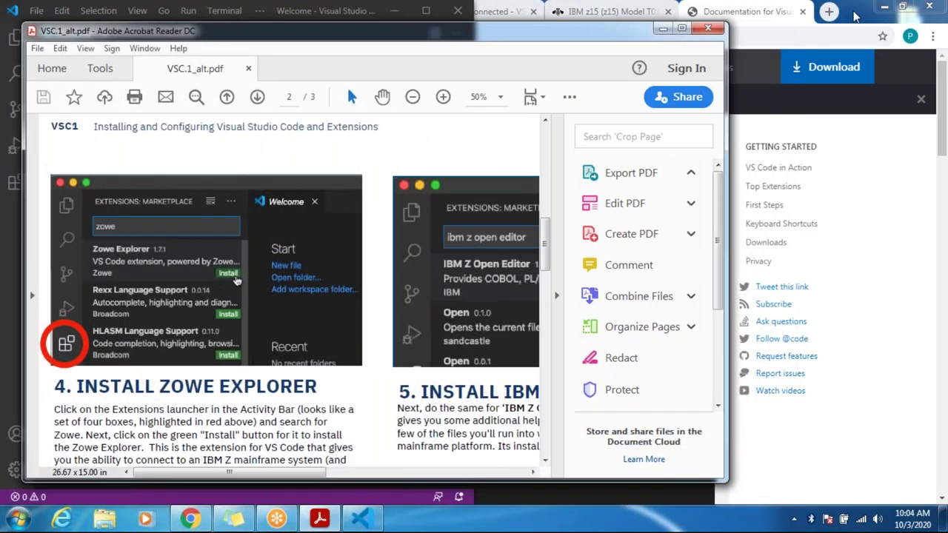
{"action": "left_click", "coordinate": [684, 28]}
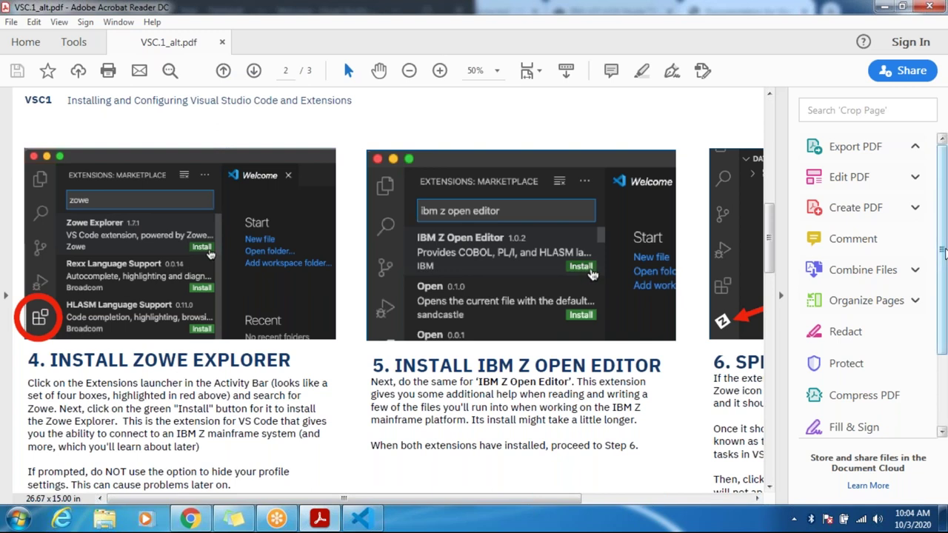
{"action": "left_click_drag", "start_coordinate": [943, 252], "coordinate": [944, 287]}
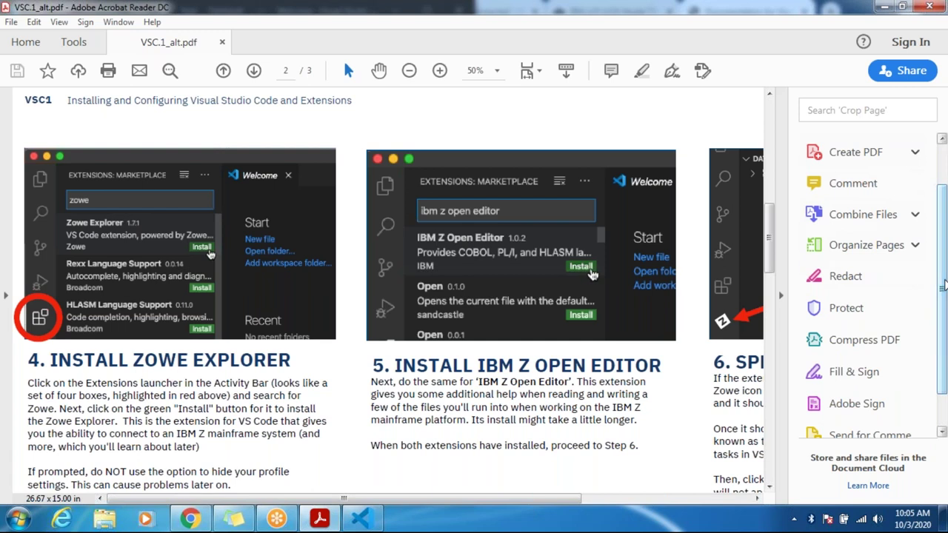
{"action": "left_click_drag", "start_coordinate": [942, 277], "coordinate": [942, 305]}
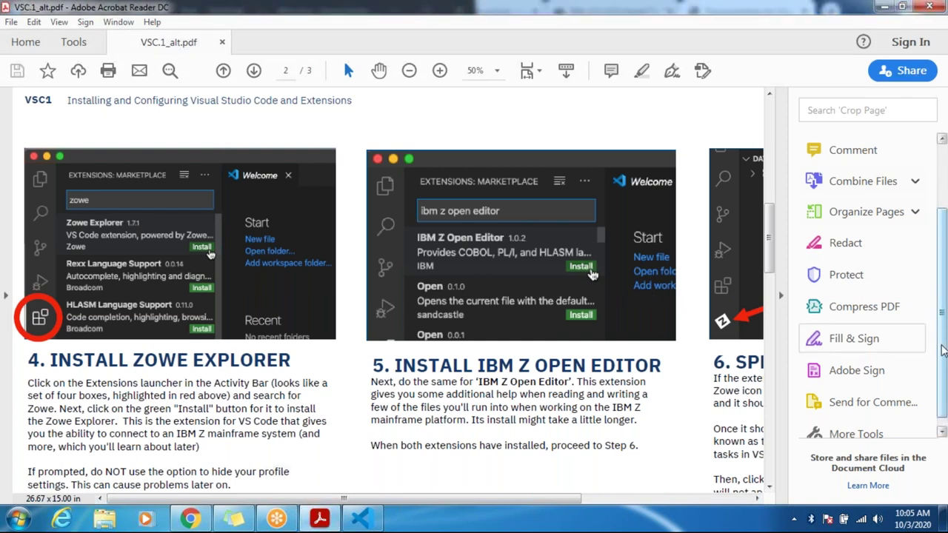
{"action": "right_click", "coordinate": [945, 379]}
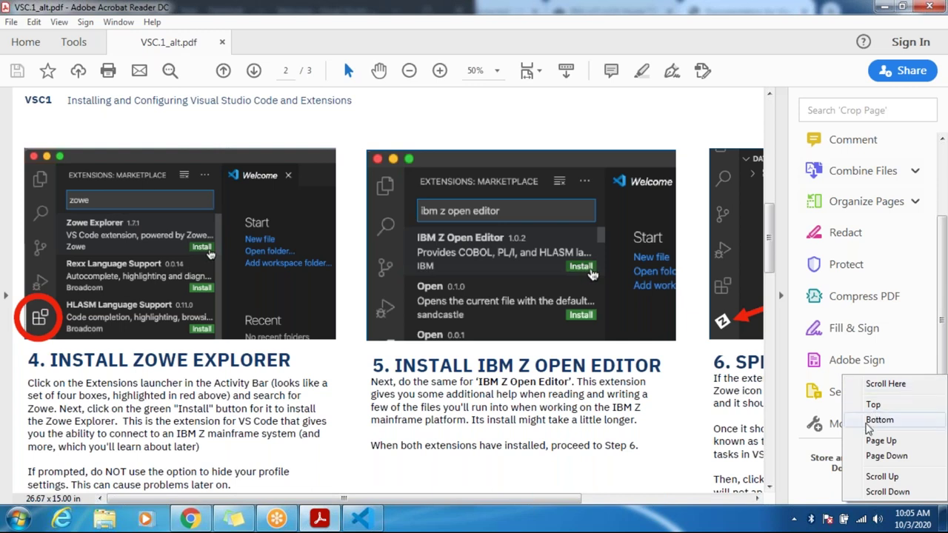
{"action": "left_click", "coordinate": [820, 477]}
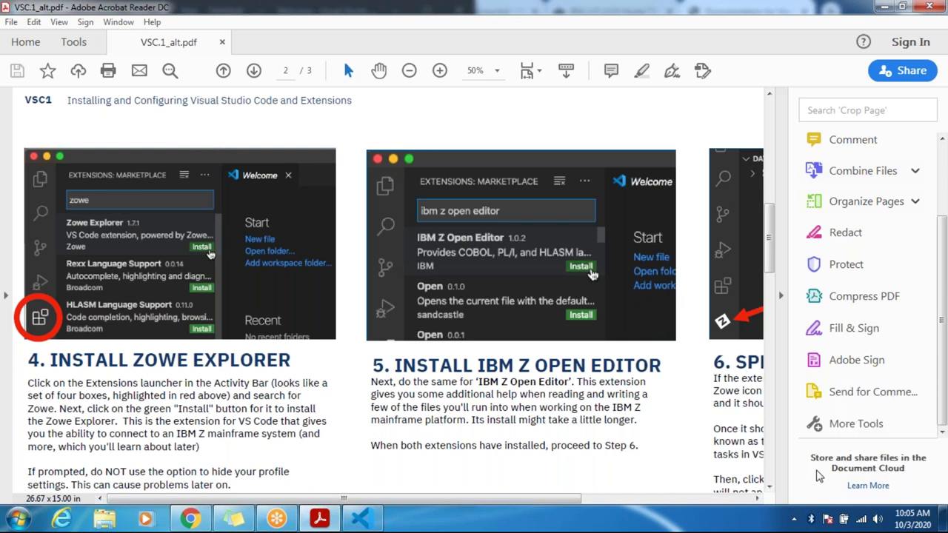
{"action": "left_click", "coordinate": [819, 477]}
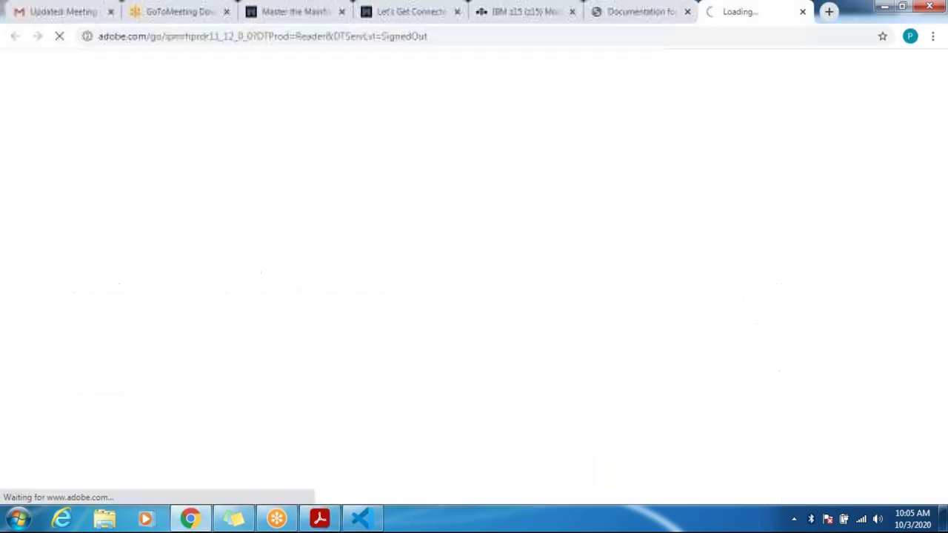
{"action": "left_click", "coordinate": [801, 13]}
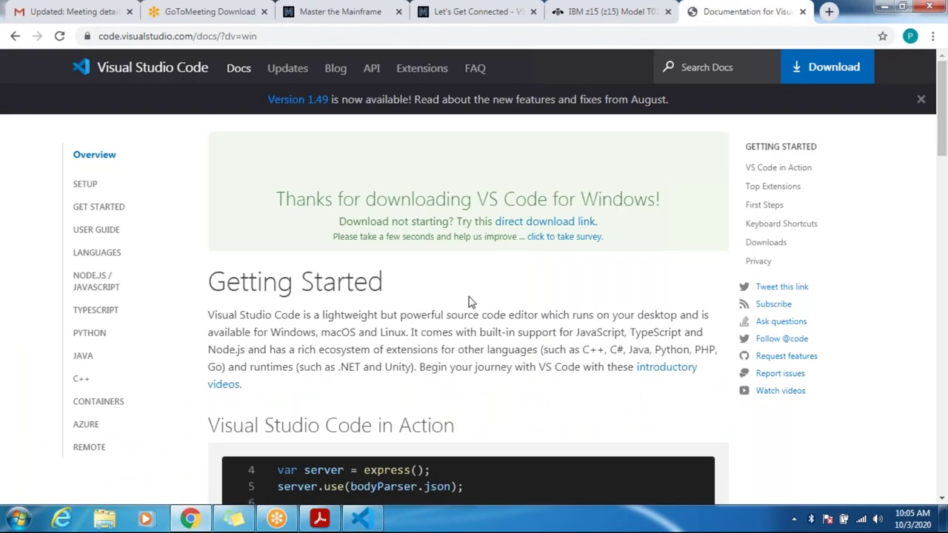
- Switch back to the PDF, collapse its tools pane, and dock the window to the right half of the screen showing page 3
{"action": "left_click", "coordinate": [317, 520]}
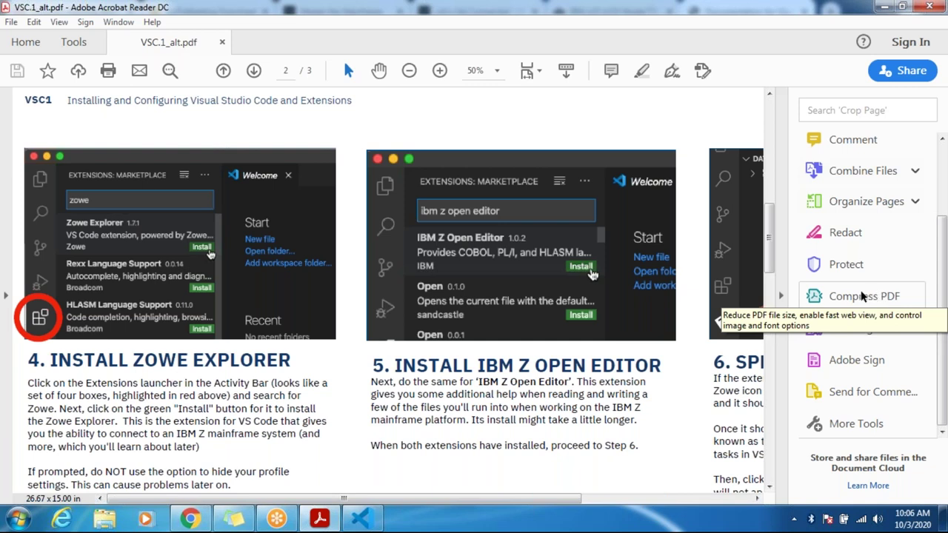
{"action": "left_click", "coordinate": [778, 298]}
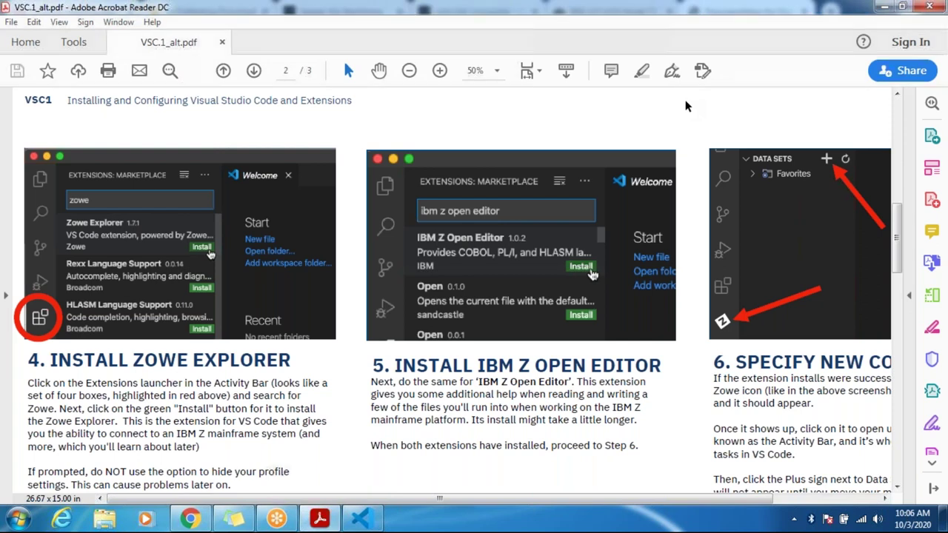
{"action": "scroll", "coordinate": [686, 106], "scroll_direction": "down", "scroll_amount": 3}
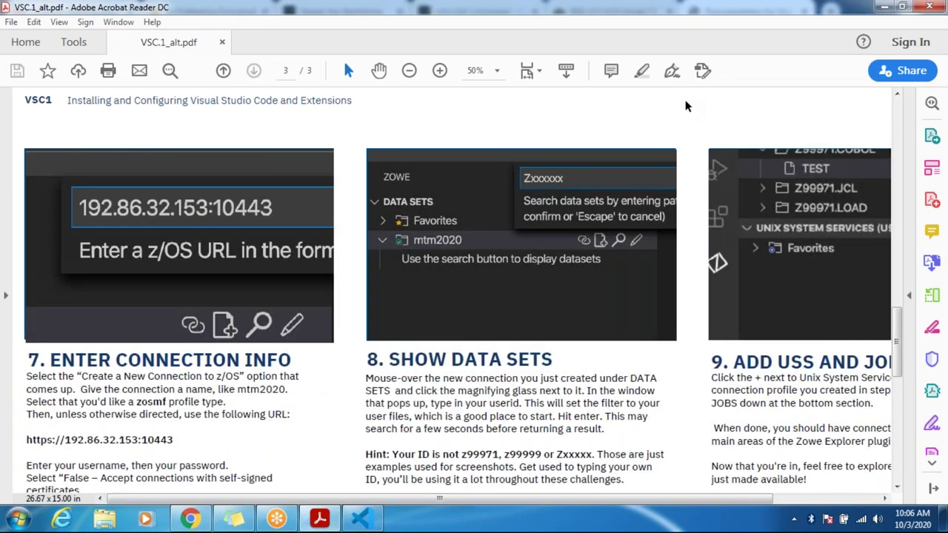
{"action": "key", "text": "super+Right"}
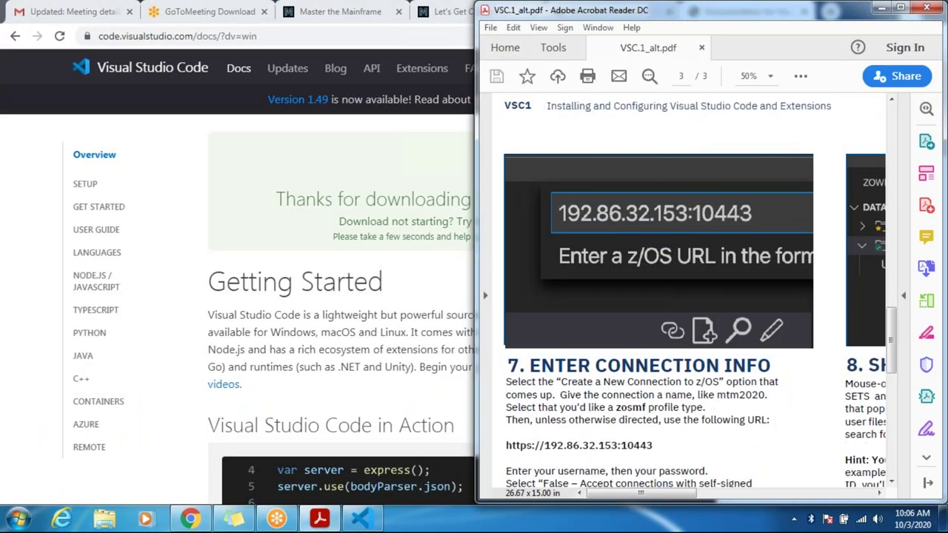
- Bring the VS Code window forward beside the PDF and look over instructions 7 to 9 on page 3
{"action": "left_click", "coordinate": [368, 523]}
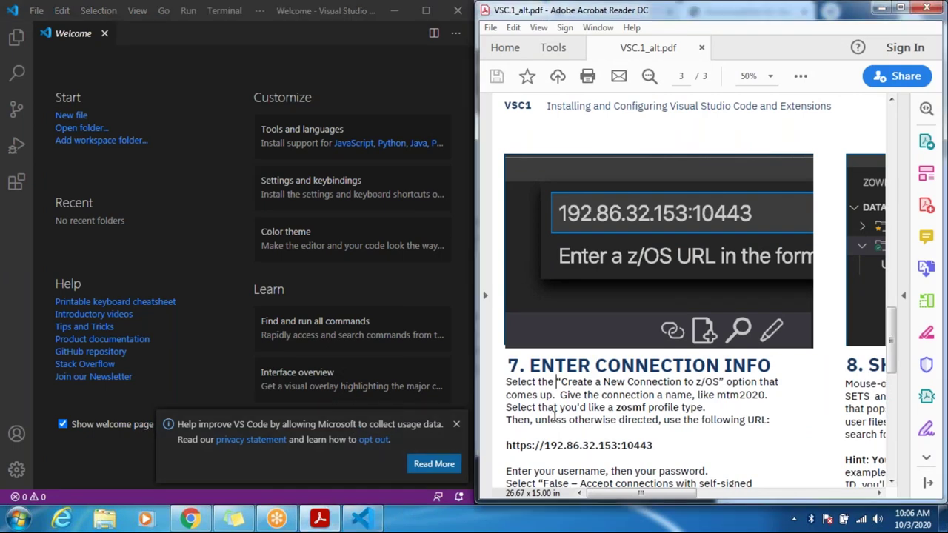
{"action": "scroll", "coordinate": [556, 400], "scroll_direction": "down", "scroll_amount": 5}
{"action": "scroll", "coordinate": [525, 454], "scroll_direction": "right", "scroll_amount": 5}
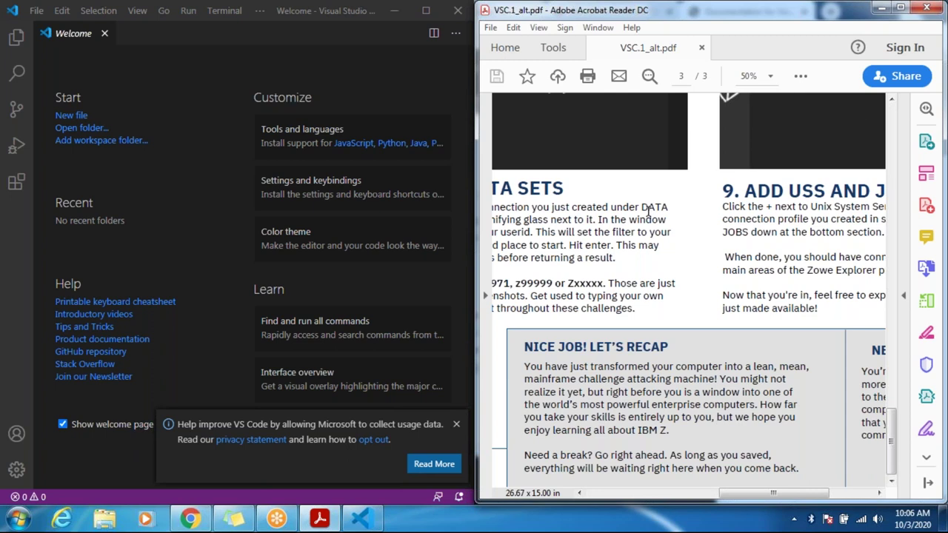
{"action": "scroll", "coordinate": [648, 211], "scroll_direction": "left", "scroll_amount": 3}
{"action": "scroll", "coordinate": [648, 211], "scroll_direction": "left", "scroll_amount": 2}
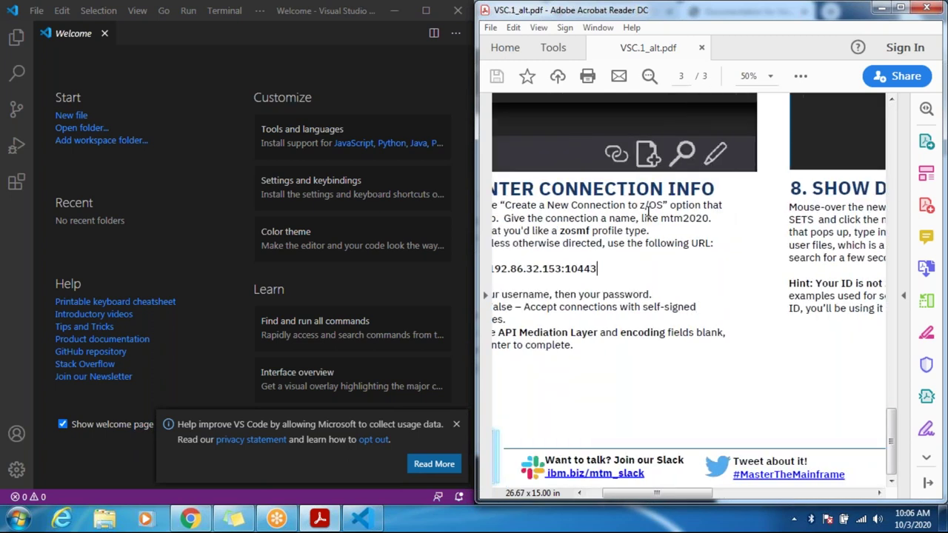
{"action": "scroll", "coordinate": [648, 211], "scroll_direction": "right", "scroll_amount": 10}
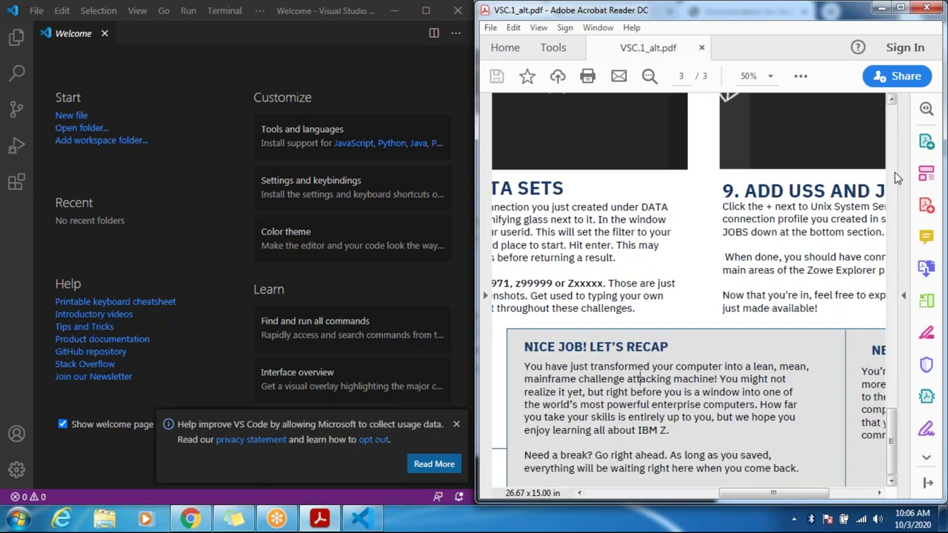
- Go back to page 1 of the PDF and review the challenge description and instructions 1 to 3
{"action": "left_click", "coordinate": [893, 101]}
{"action": "scroll", "coordinate": [893, 105], "scroll_direction": "up", "scroll_amount": 10}
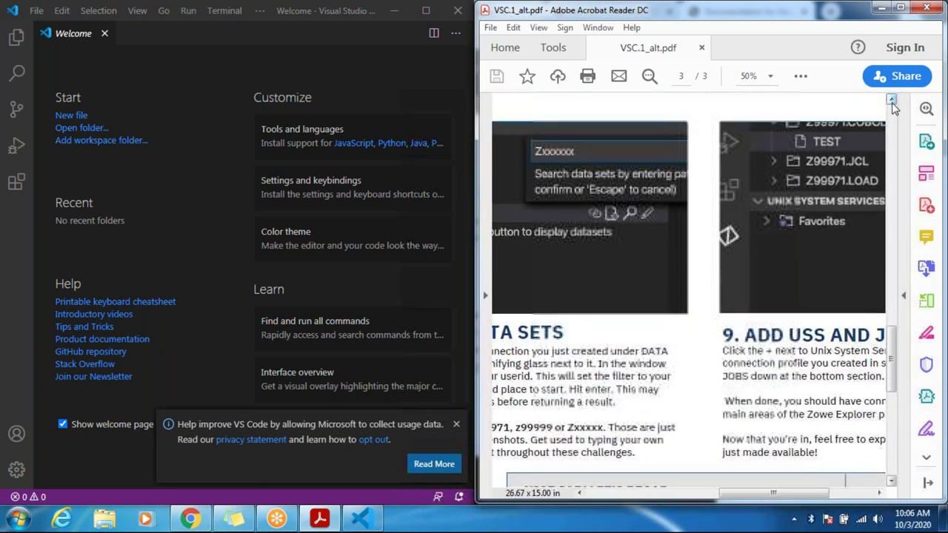
{"action": "scroll", "coordinate": [893, 108], "scroll_direction": "up", "scroll_amount": 5}
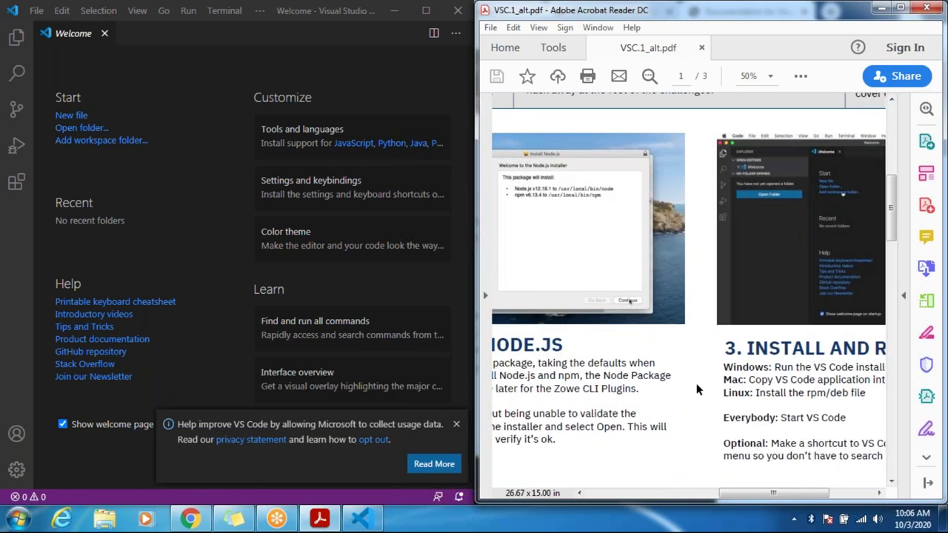
{"action": "scroll", "coordinate": [696, 386], "scroll_direction": "down", "scroll_amount": 1}
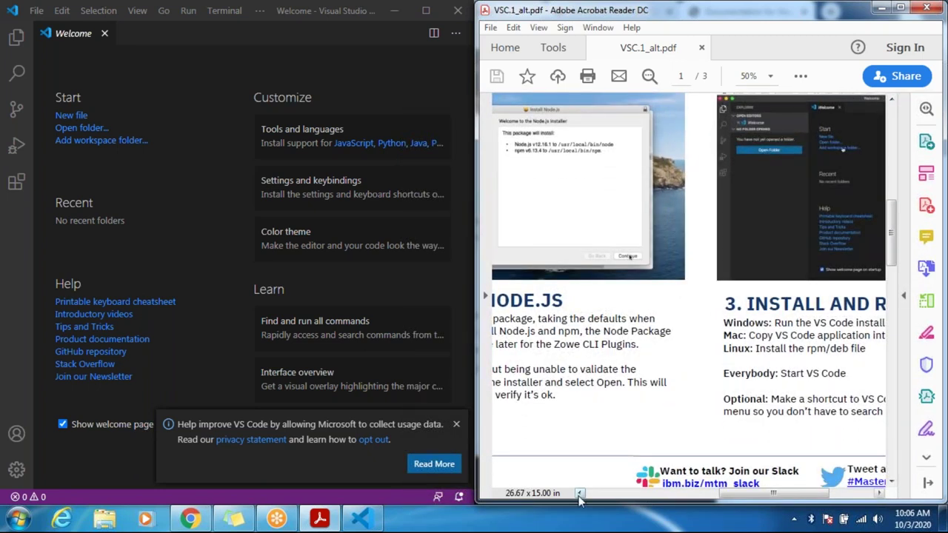
{"action": "left_click", "coordinate": [580, 493]}
{"action": "left_click", "coordinate": [580, 493]}
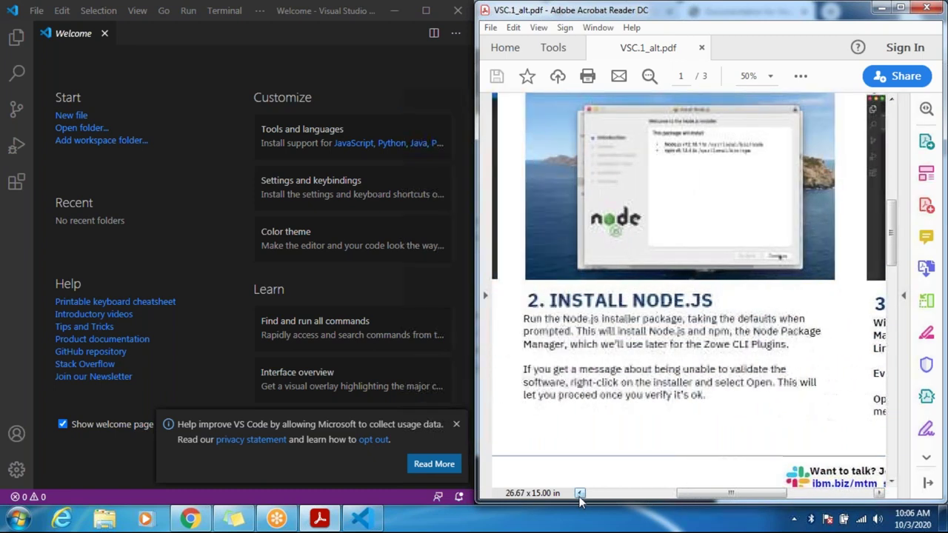
{"action": "left_click", "coordinate": [580, 494]}
{"action": "left_click", "coordinate": [581, 493]}
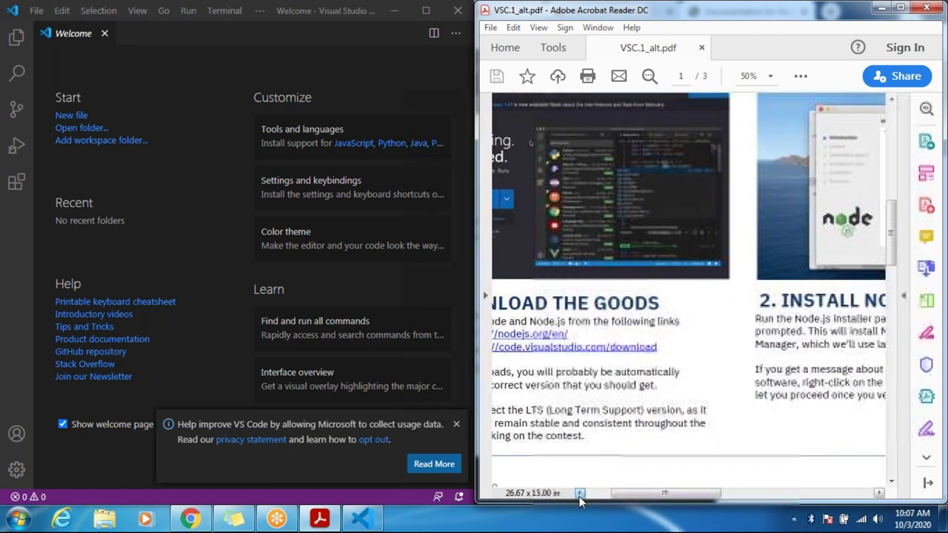
{"action": "left_click", "coordinate": [580, 494]}
{"action": "left_click", "coordinate": [580, 493]}
{"action": "left_click", "coordinate": [580, 494]}
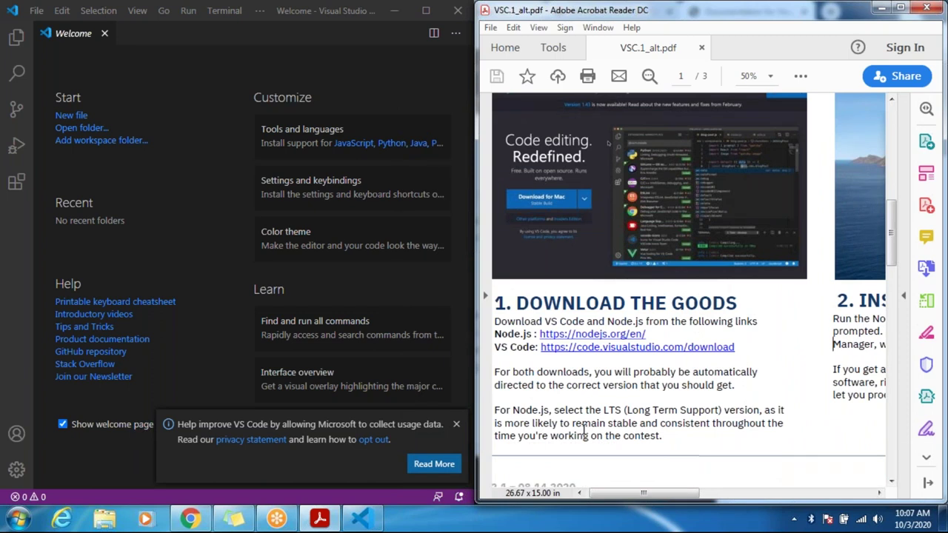
{"action": "scroll", "coordinate": [615, 426], "scroll_direction": "right", "scroll_amount": 5}
{"action": "scroll", "coordinate": [646, 423], "scroll_direction": "up", "scroll_amount": 2}
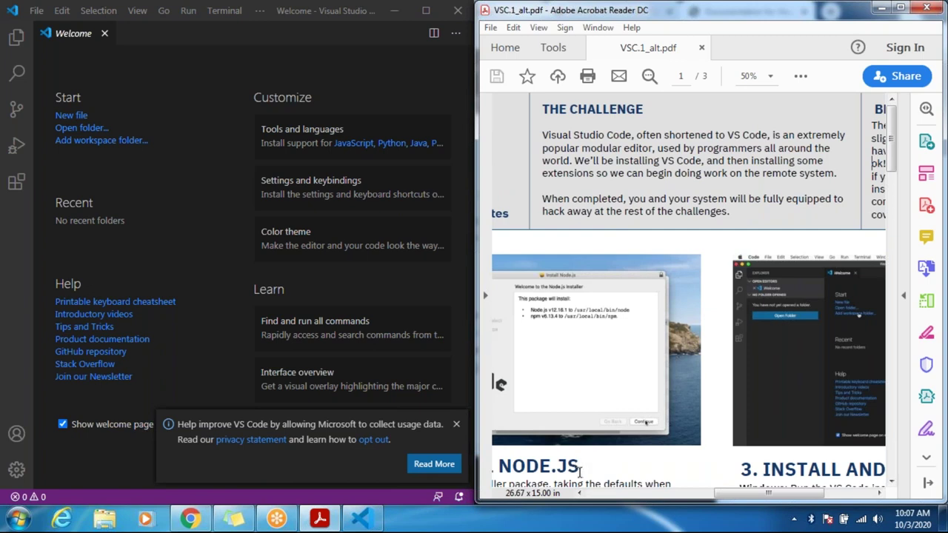
{"action": "left_click", "coordinate": [582, 495]}
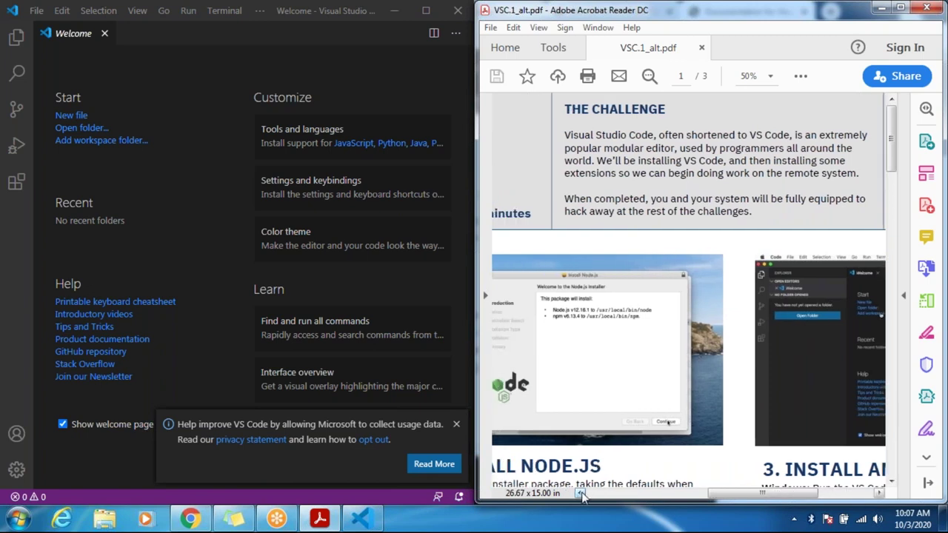
{"action": "left_click_drag", "start_coordinate": [582, 495], "coordinate": [583, 495]}
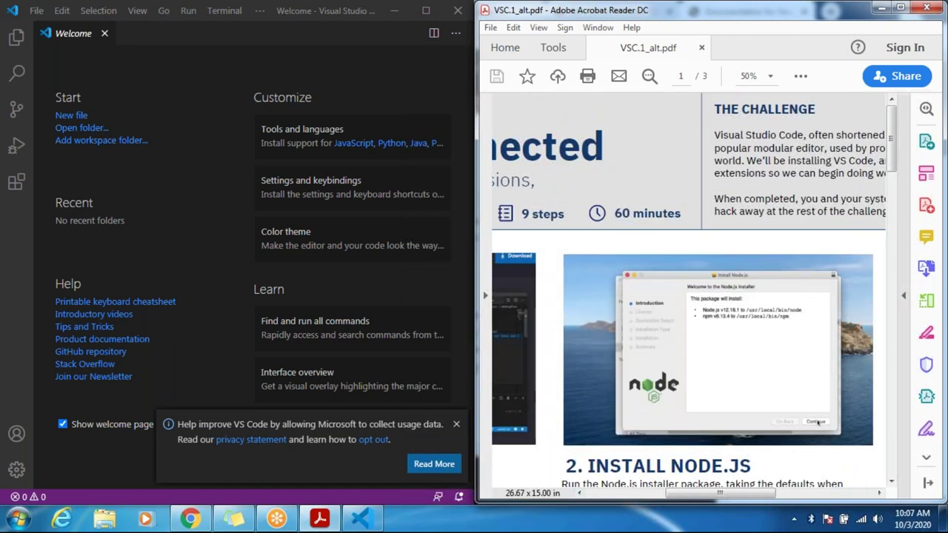
- Go to page 2 of the PDF and read instruction 4 on installing Zowe Explorer
{"action": "left_click_drag", "start_coordinate": [893, 152], "coordinate": [895, 261]}
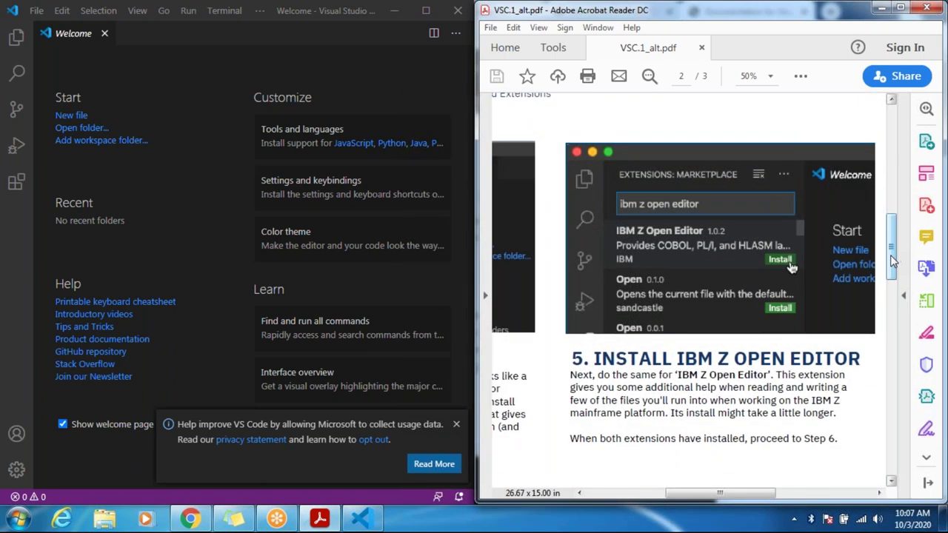
{"action": "left_click", "coordinate": [581, 494]}
{"action": "left_click", "coordinate": [580, 493]}
{"action": "left_click", "coordinate": [581, 493]}
{"action": "left_click", "coordinate": [581, 493]}
{"action": "left_click", "coordinate": [581, 493]}
{"action": "left_click", "coordinate": [581, 494]}
{"action": "left_click", "coordinate": [581, 493]}
{"action": "left_click", "coordinate": [581, 494]}
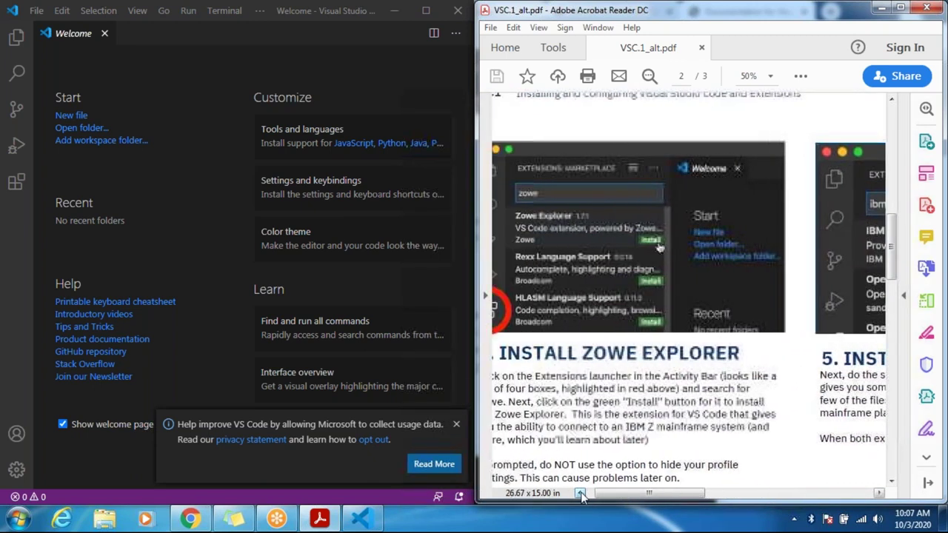
{"action": "left_click", "coordinate": [581, 494]}
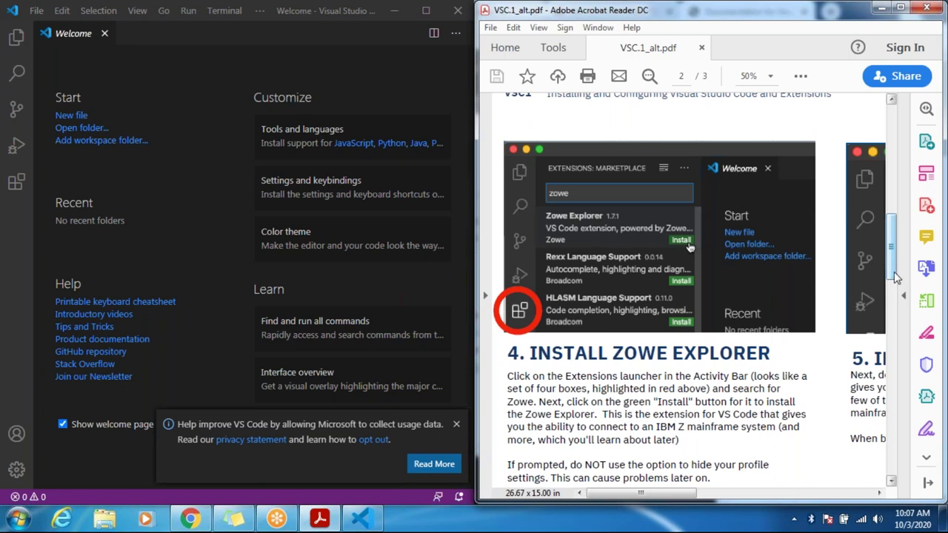
{"action": "left_click_drag", "start_coordinate": [897, 278], "coordinate": [896, 282]}
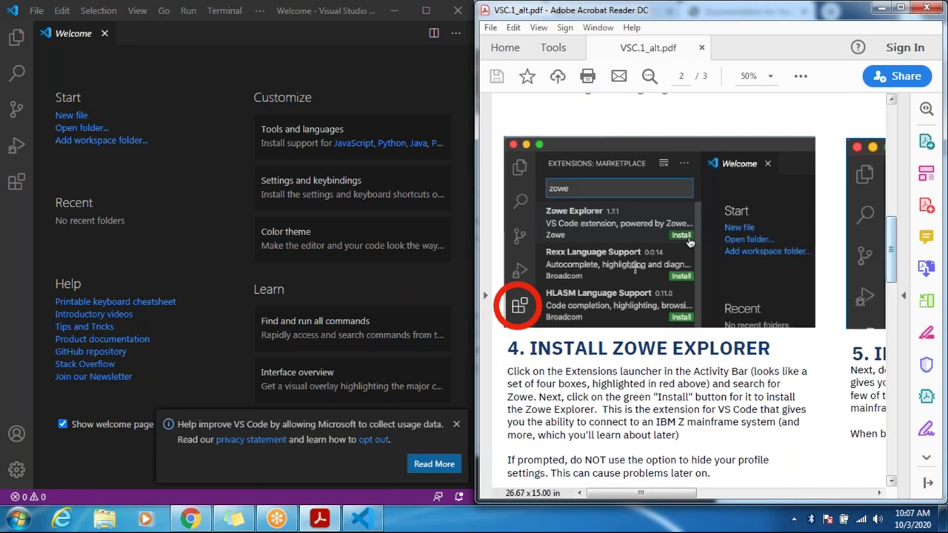
- Search the VS Code extension marketplace for "Zowe", install the Zowe Explorer extension, and dismiss the usage data notice
{"action": "left_click", "coordinate": [16, 182]}
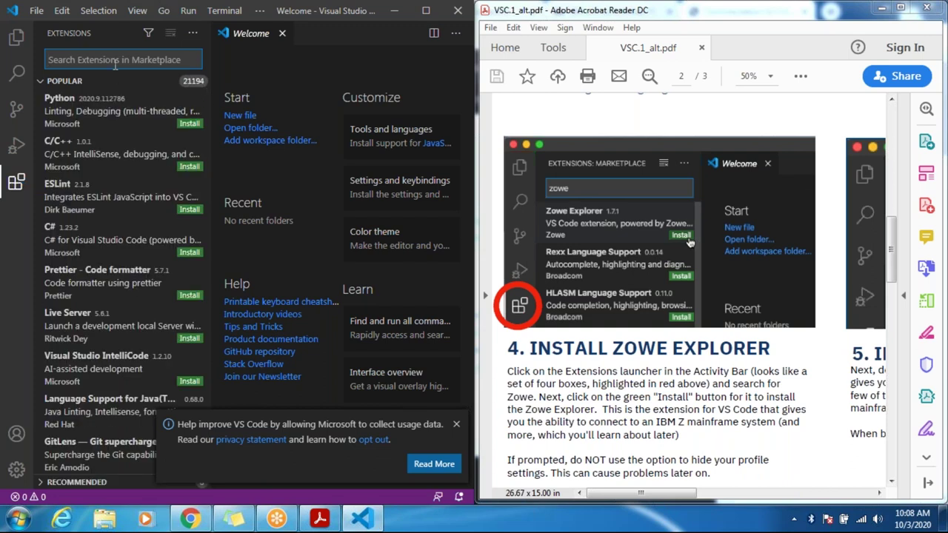
{"action": "type", "text": "Zo"}
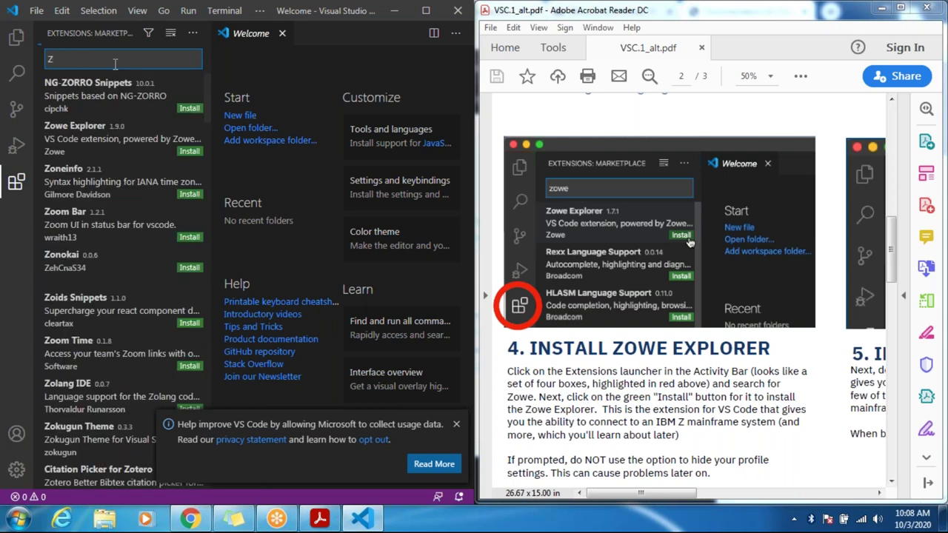
{"action": "type", "text": "we"}
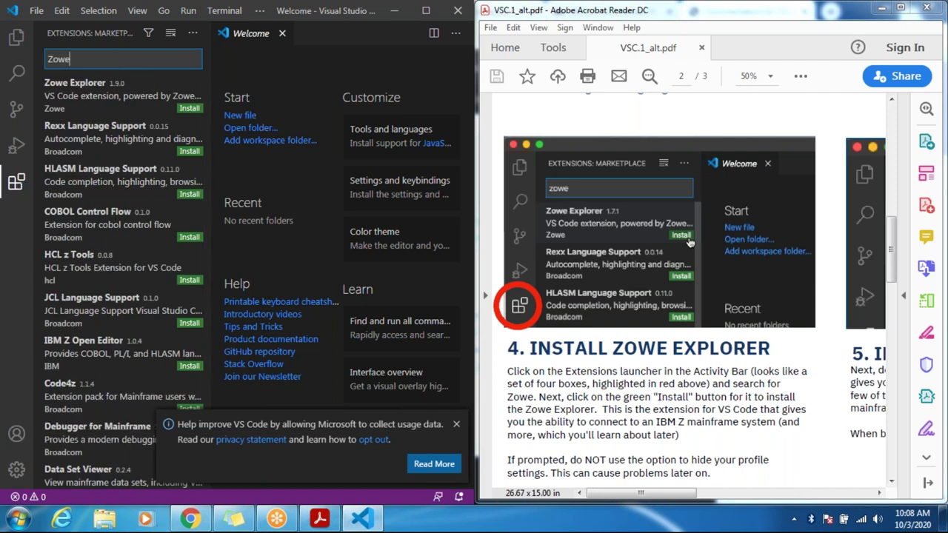
{"action": "left_click", "coordinate": [188, 109]}
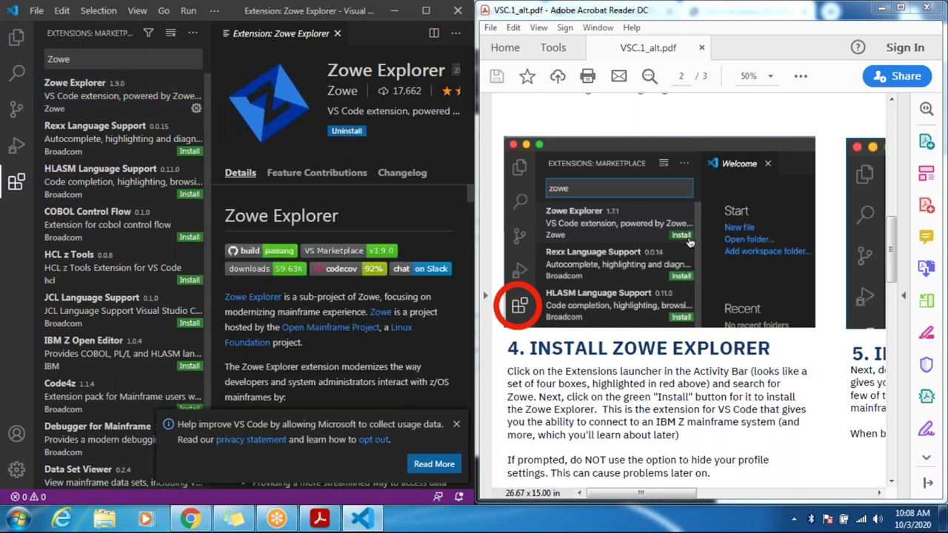
{"action": "left_click", "coordinate": [456, 426]}
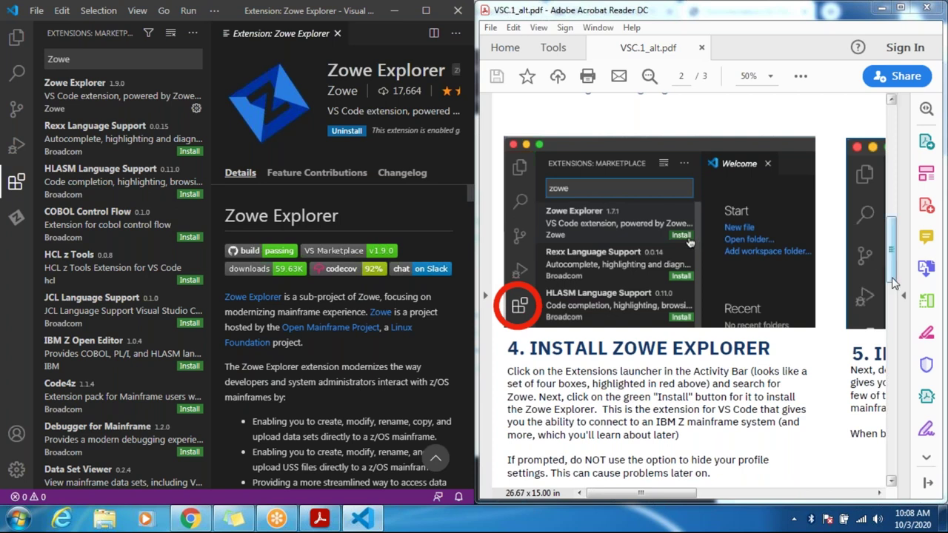
- Read the PDF section on why the extensions are needed and instruction 5 on installing IBM Z Open Editor
{"action": "left_click_drag", "start_coordinate": [894, 282], "coordinate": [913, 363]}
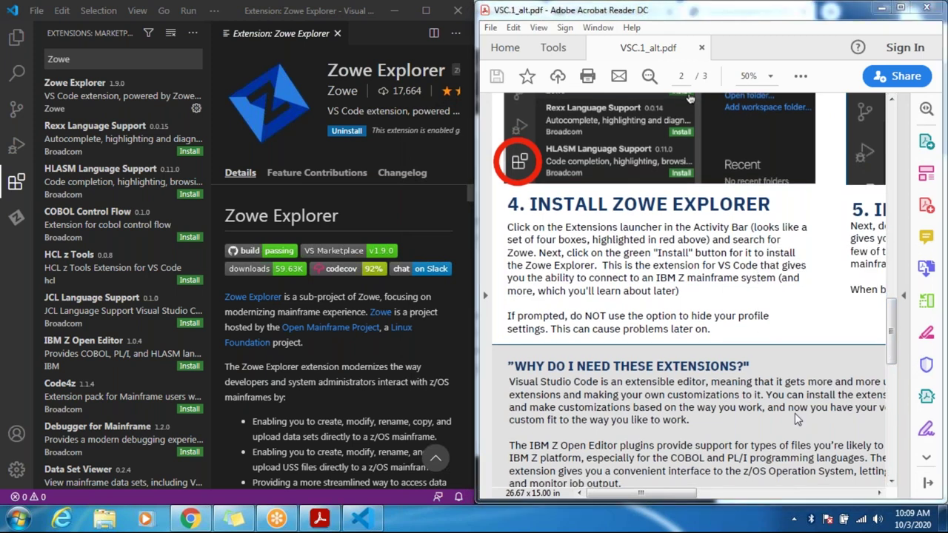
{"action": "left_click", "coordinate": [895, 485]}
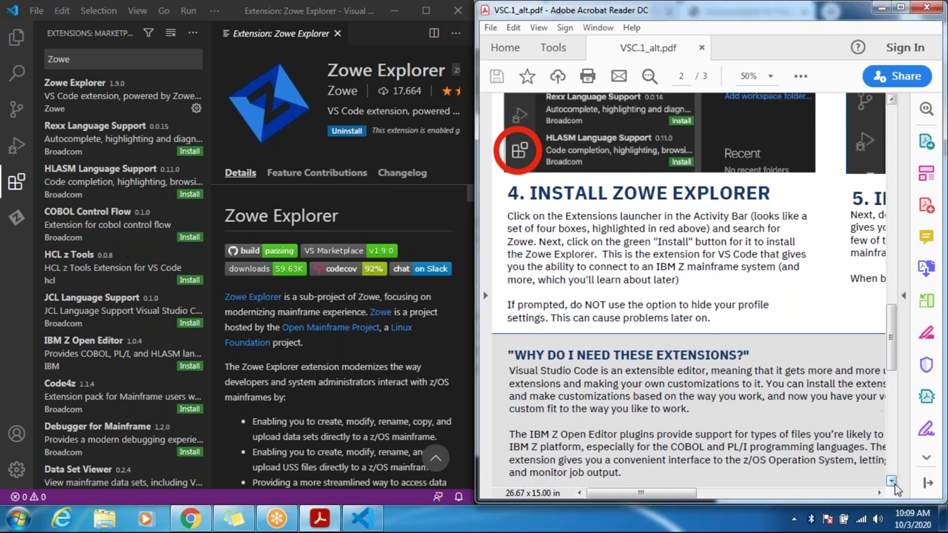
{"action": "left_click", "coordinate": [895, 485]}
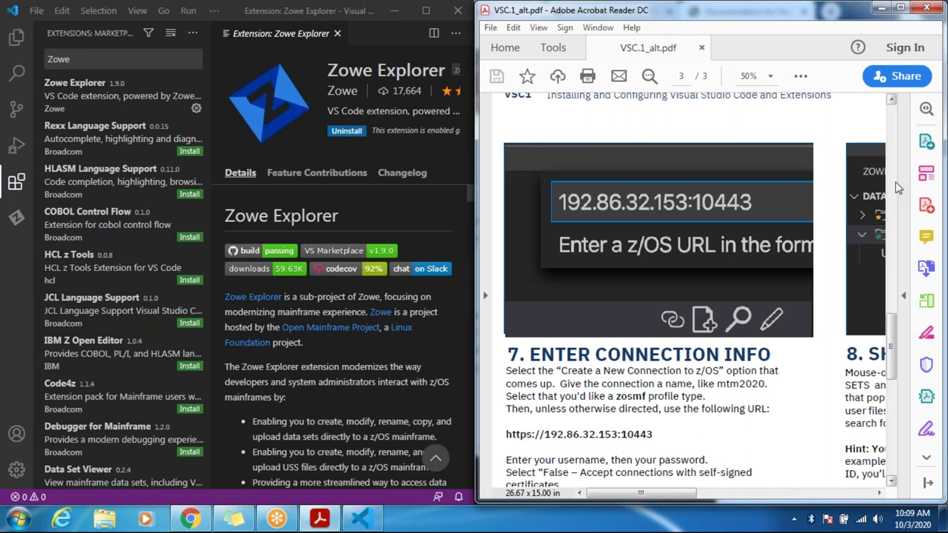
{"action": "left_click", "coordinate": [893, 103]}
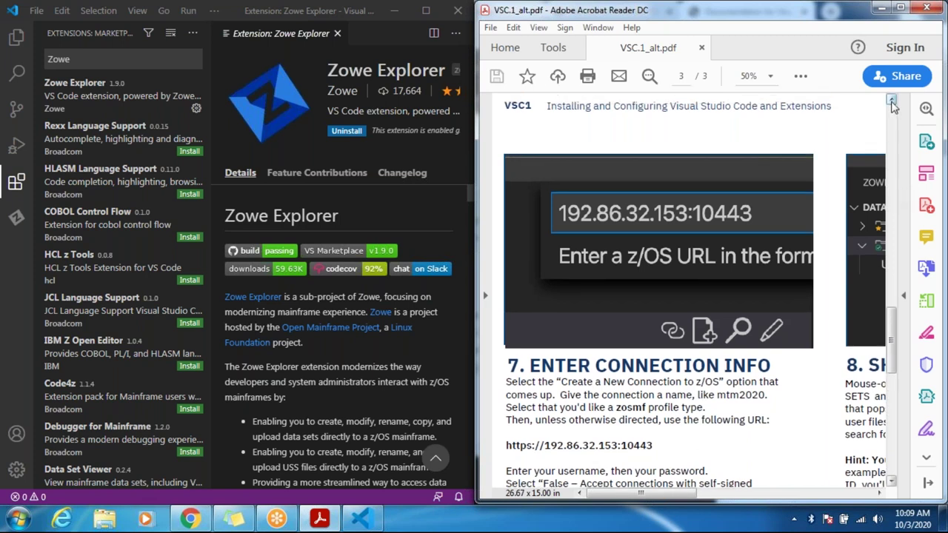
{"action": "left_click", "coordinate": [893, 102]}
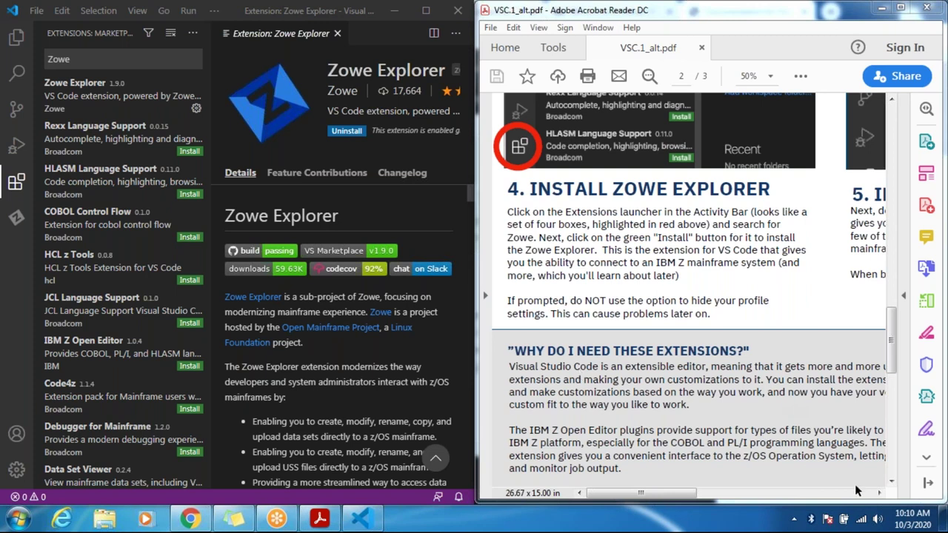
{"action": "left_click_drag", "start_coordinate": [878, 495], "coordinate": [878, 495]}
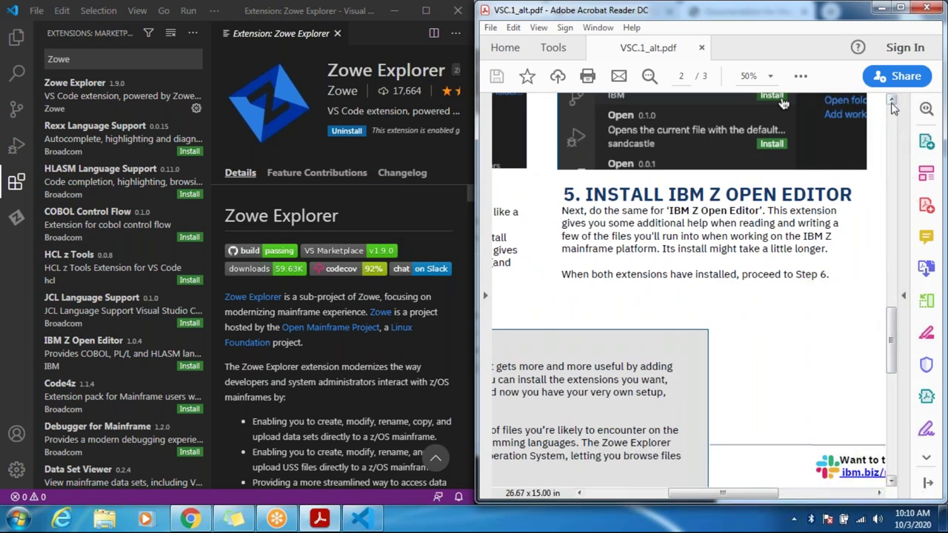
{"action": "left_click_drag", "start_coordinate": [893, 104], "coordinate": [892, 104]}
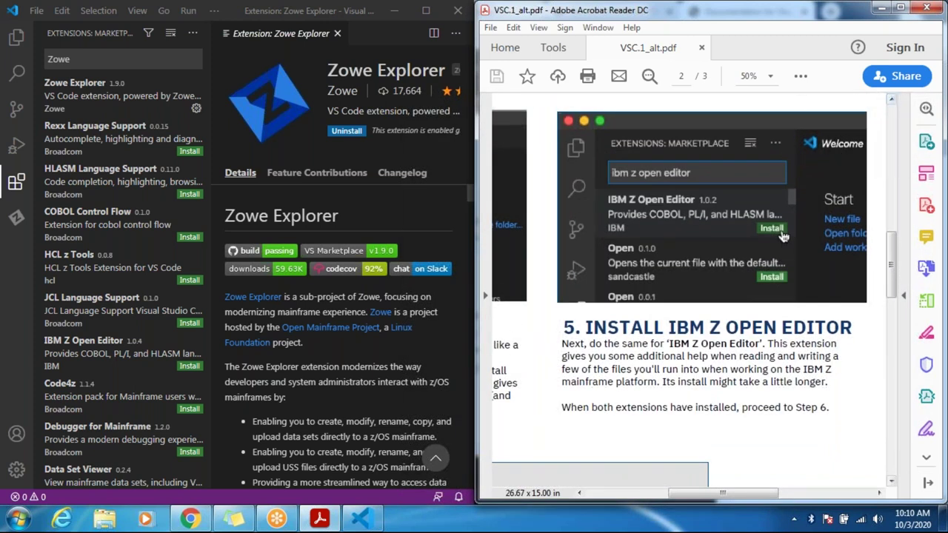
- Replace the extension search with "ibm z open" and install the IBM Z Open Editor extension
{"action": "left_click", "coordinate": [87, 59]}
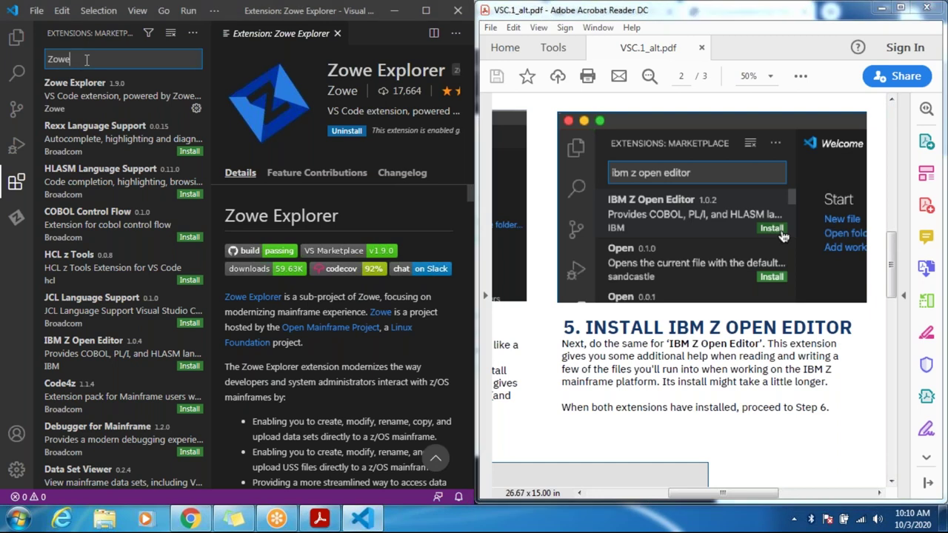
{"action": "key", "text": "BackSpace"}
{"action": "key", "text": "BackSpace"}
{"action": "key", "text": "BackSpace"}
{"action": "key", "text": "BackSpace"}
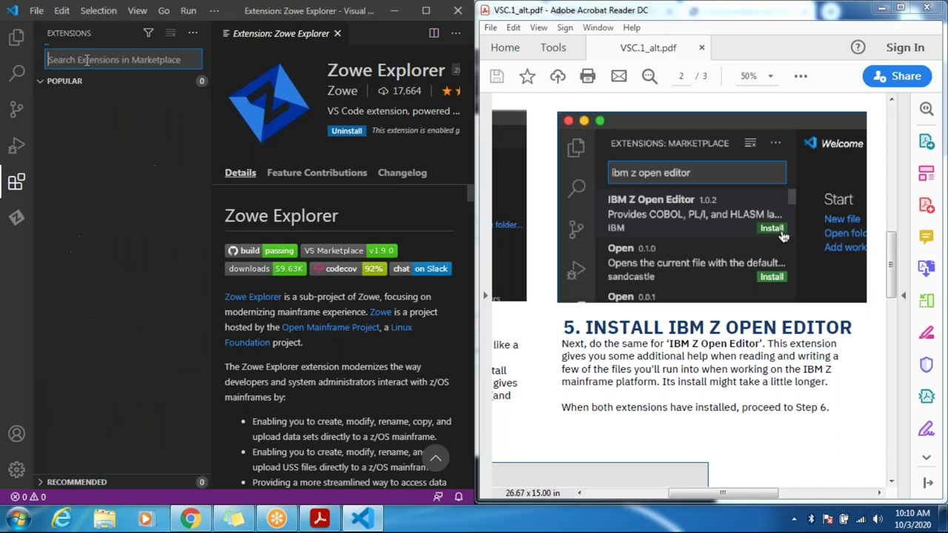
{"action": "type", "text": "ibm"}
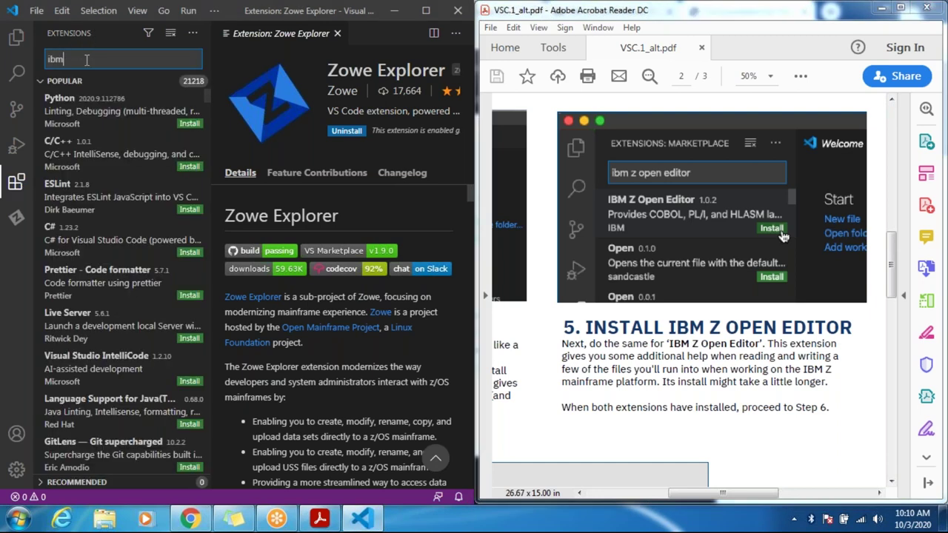
{"action": "type", "text": " z open"}
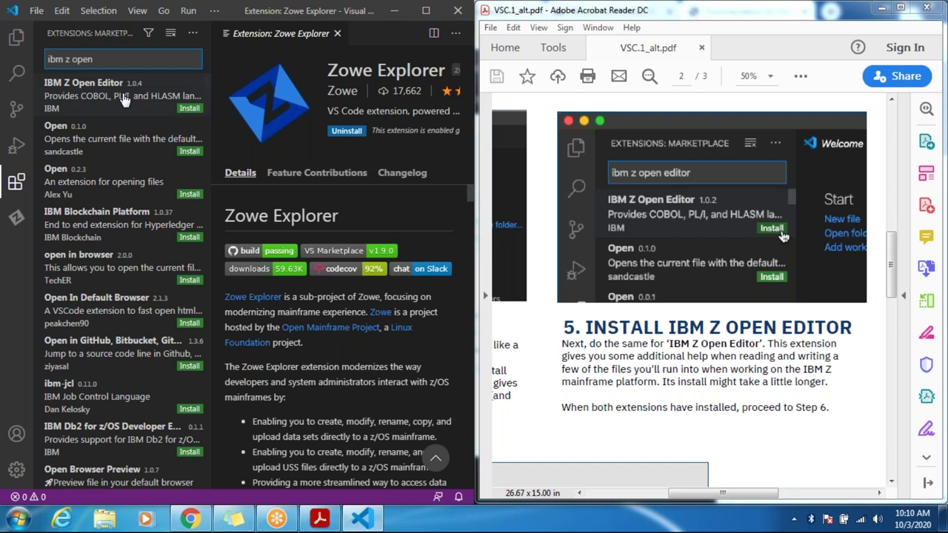
{"action": "left_click", "coordinate": [186, 111]}
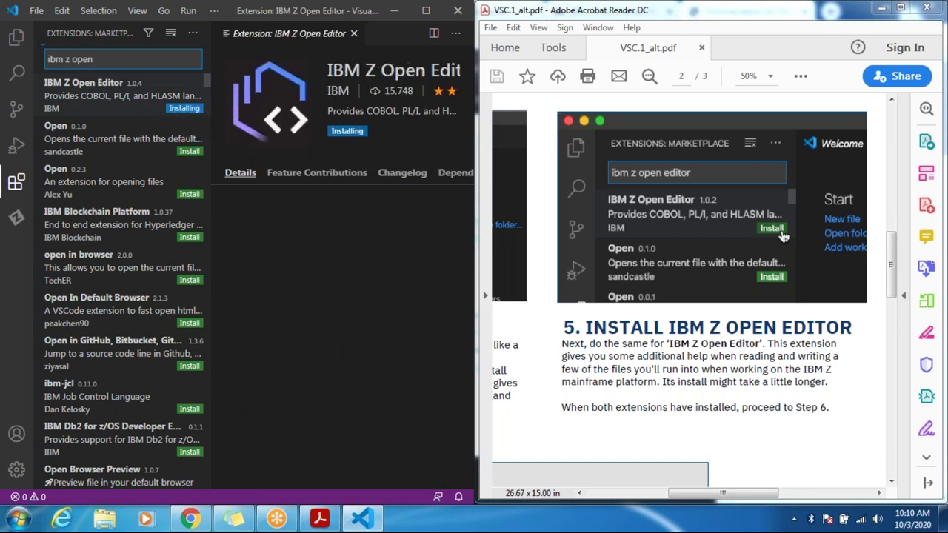
{"action": "left_click", "coordinate": [268, 85]}
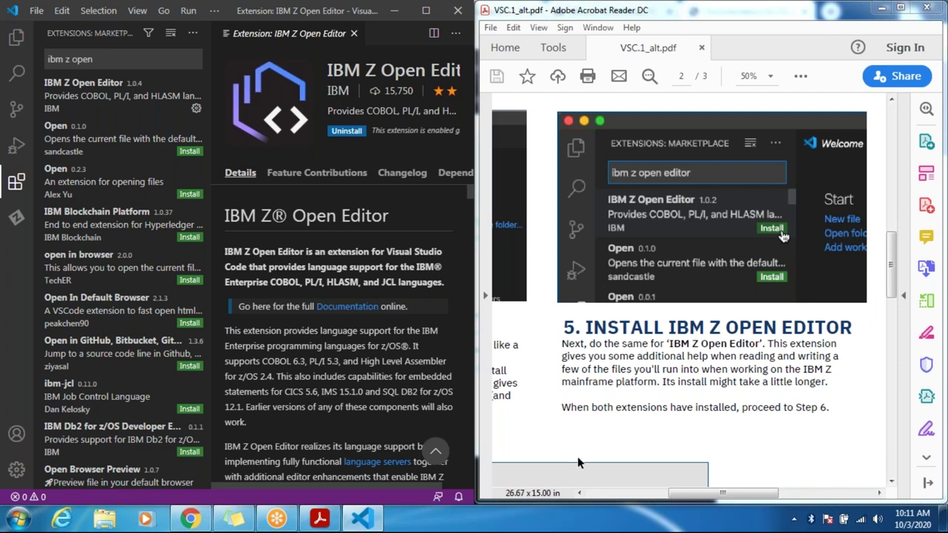
- Review instructions 4 and 5 on page 2 of the PDF and the section on why the extensions are needed
{"action": "left_click", "coordinate": [892, 482]}
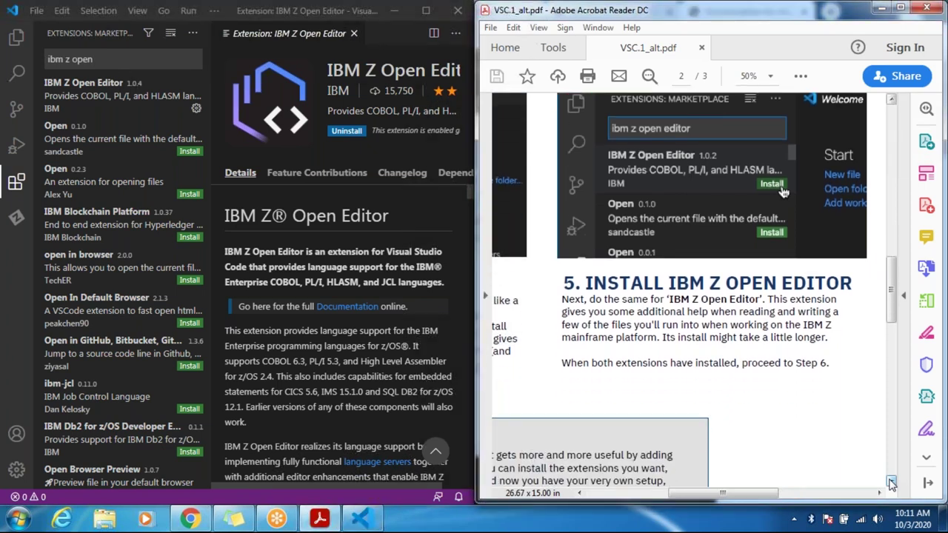
{"action": "left_click", "coordinate": [892, 482]}
{"action": "left_click", "coordinate": [892, 482]}
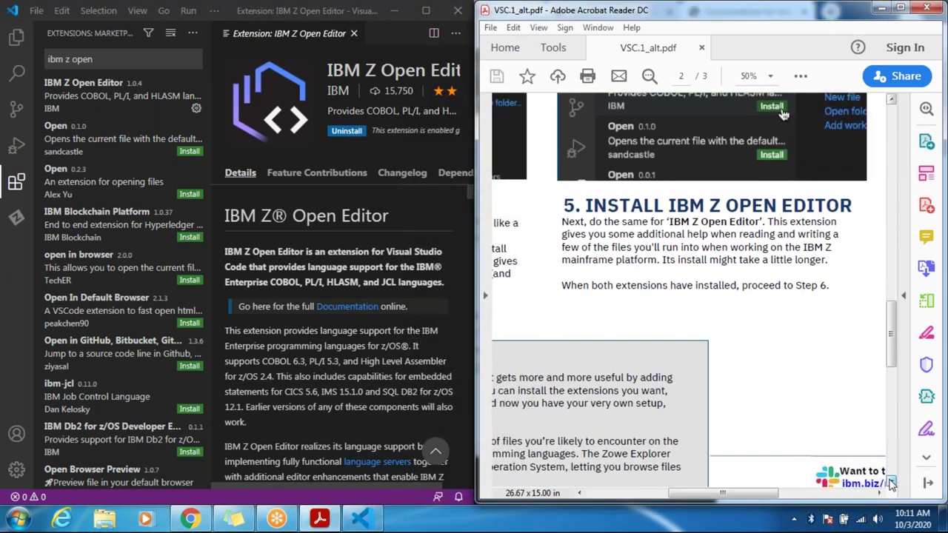
{"action": "left_click", "coordinate": [892, 482]}
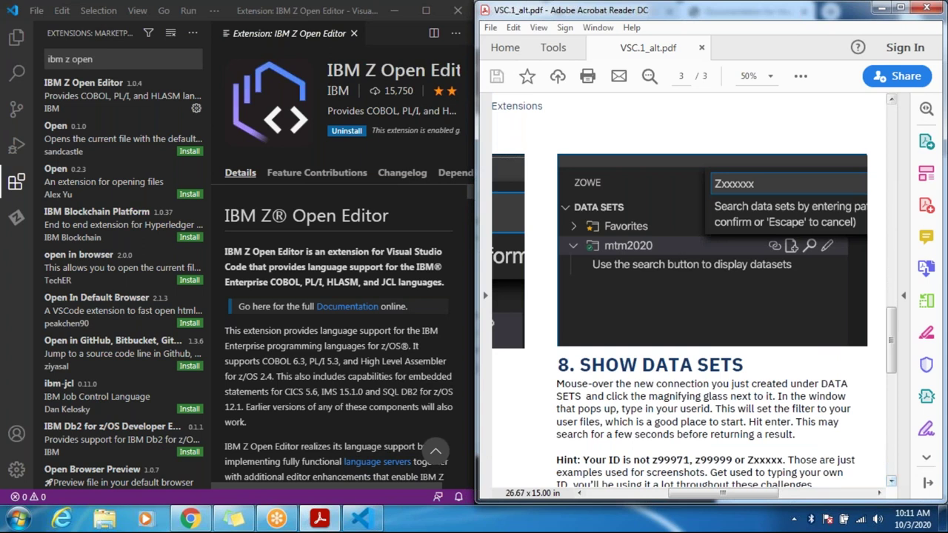
{"action": "left_click", "coordinate": [891, 103]}
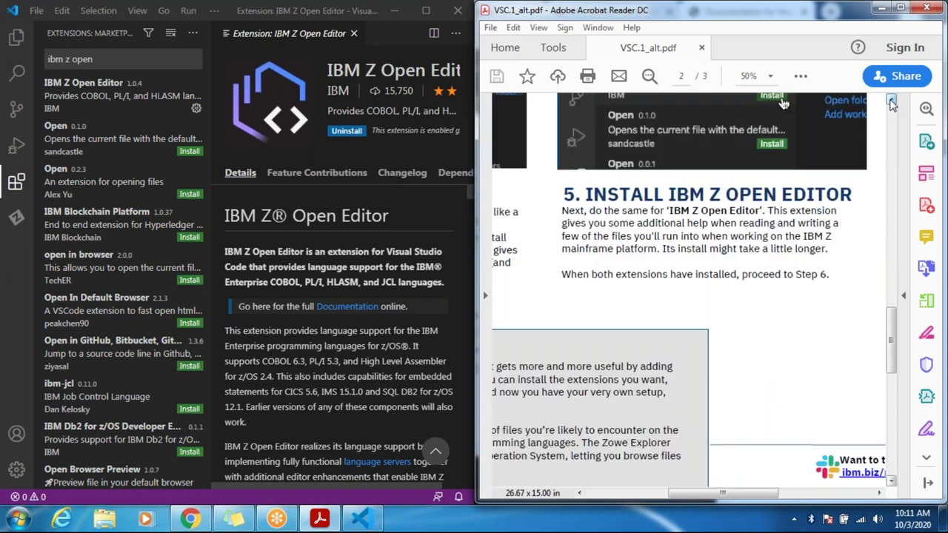
{"action": "left_click", "coordinate": [579, 493]}
{"action": "left_click_drag", "start_coordinate": [579, 494], "coordinate": [579, 494]}
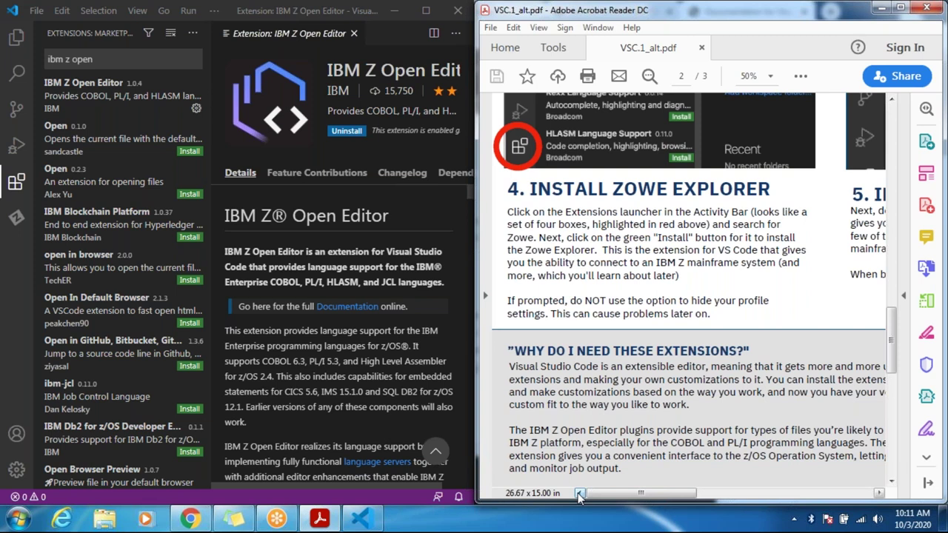
{"action": "left_click", "coordinate": [879, 494]}
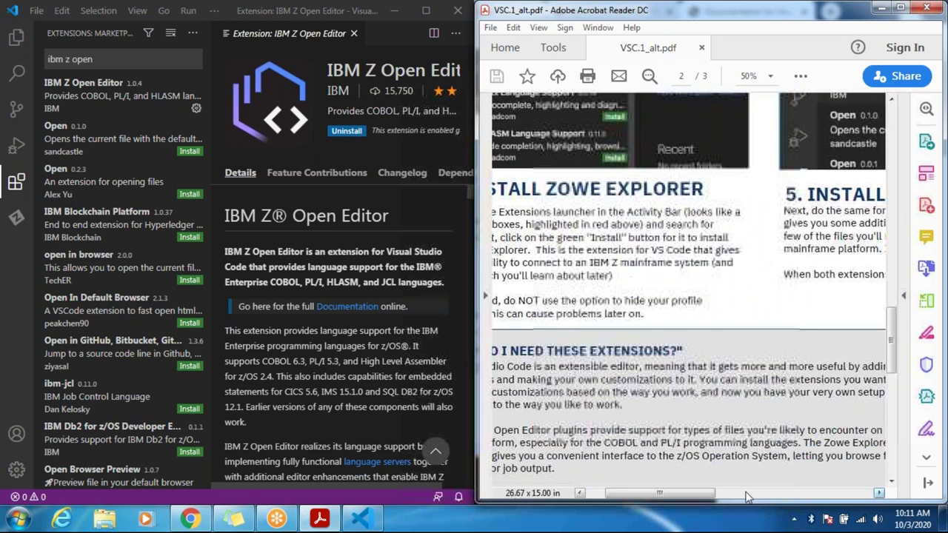
{"action": "left_click", "coordinate": [582, 495]}
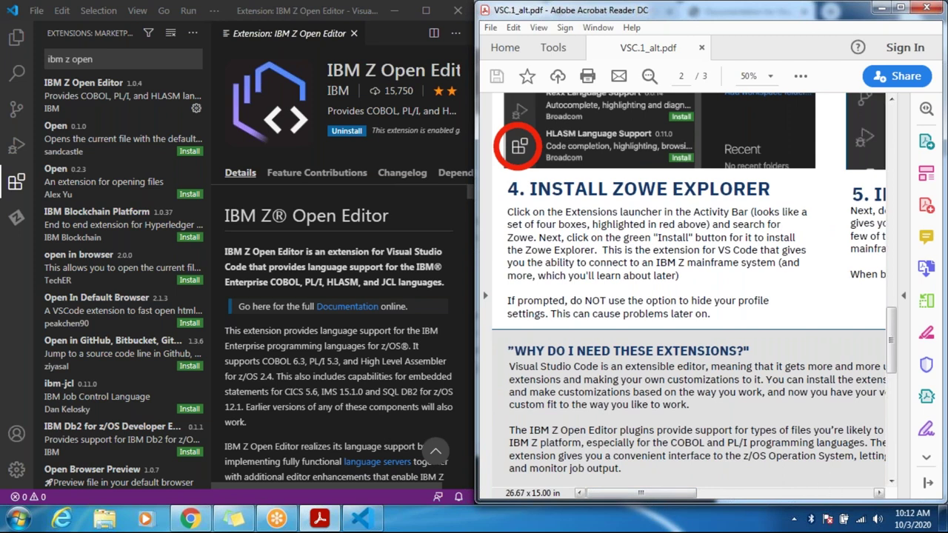
{"action": "left_click", "coordinate": [878, 493]}
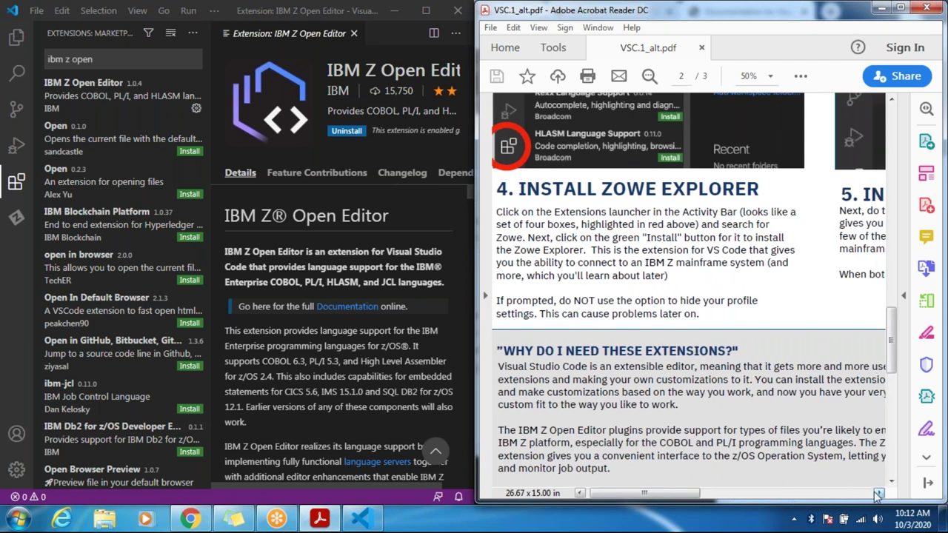
{"action": "left_click", "coordinate": [878, 493]}
{"action": "left_click", "coordinate": [878, 494]}
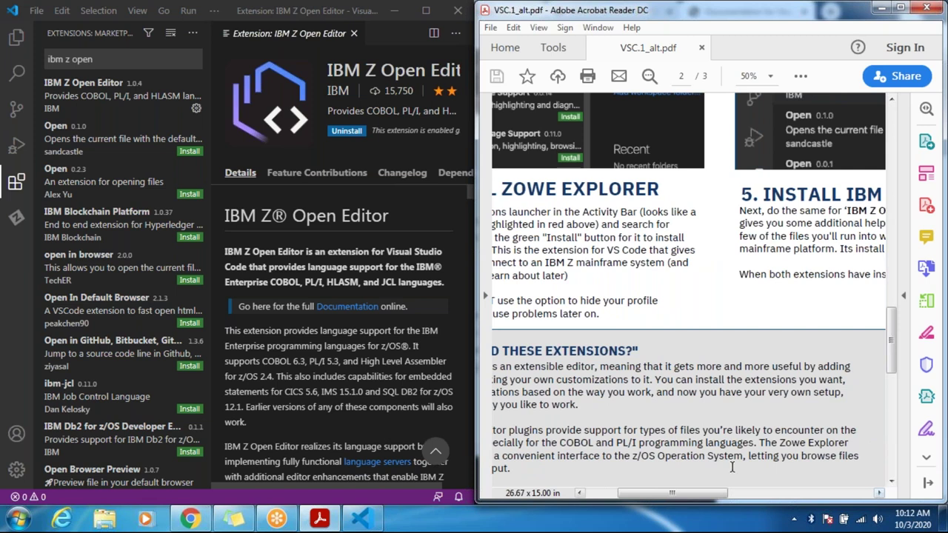
{"action": "left_click", "coordinate": [580, 493]}
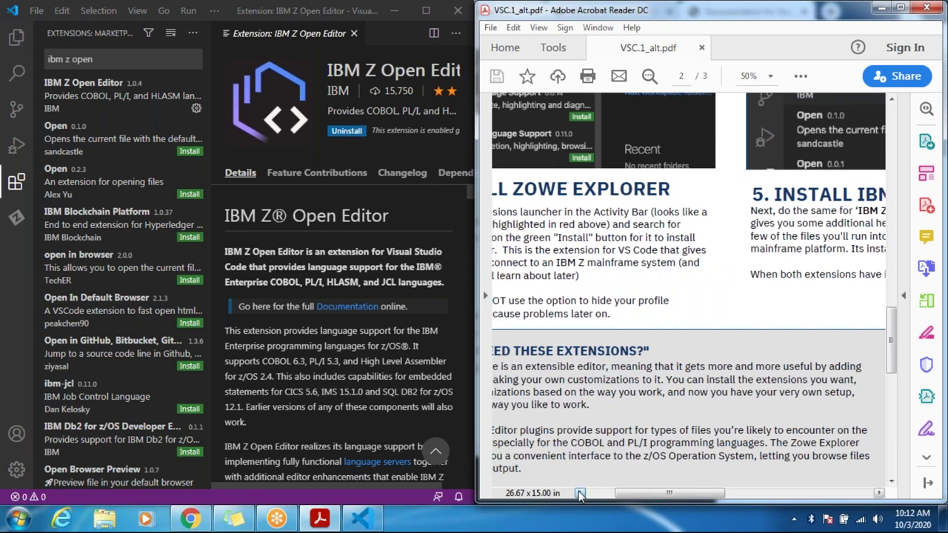
{"action": "left_click", "coordinate": [580, 494]}
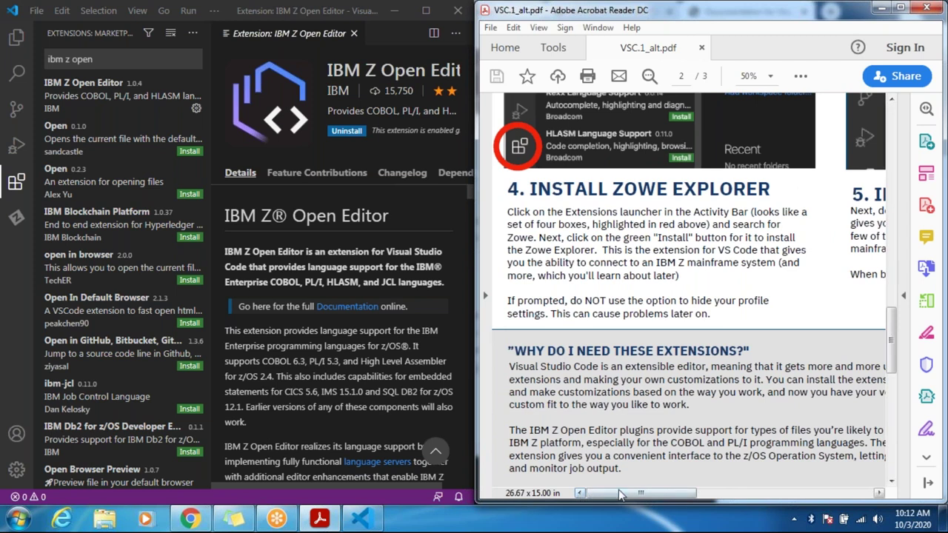
- Set the PDF zoom to 40% and look over the connection instructions on page 3
{"action": "left_click", "coordinate": [746, 77]}
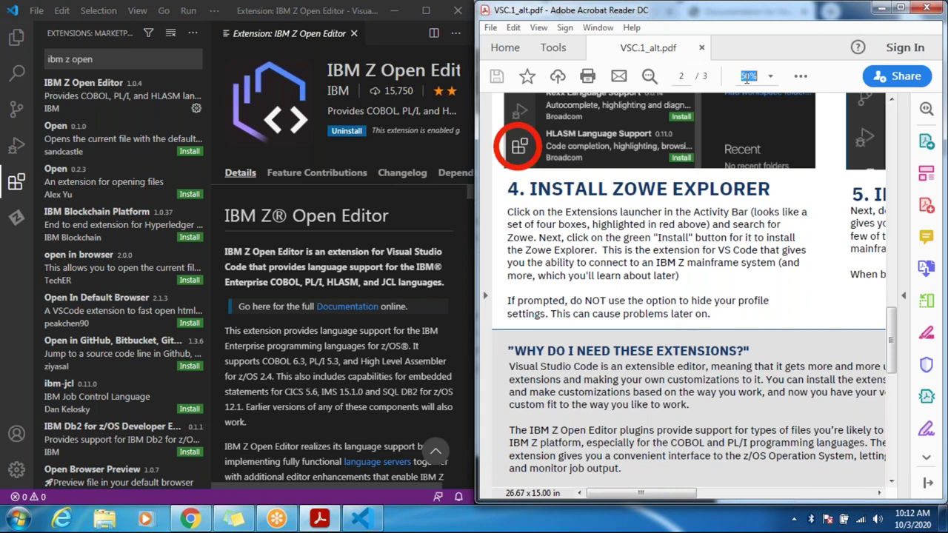
{"action": "type", "text": "40"}
{"action": "key", "text": "Return"}
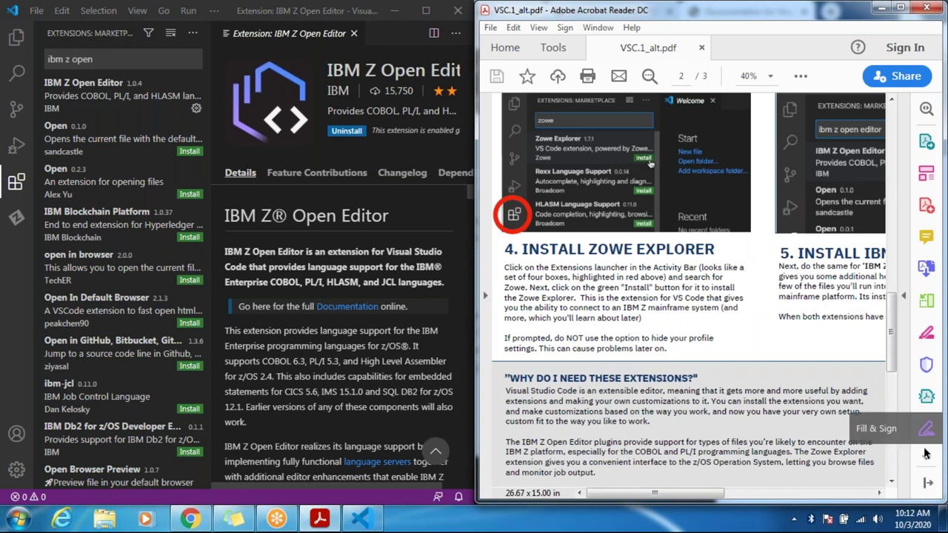
{"action": "left_click", "coordinate": [892, 482]}
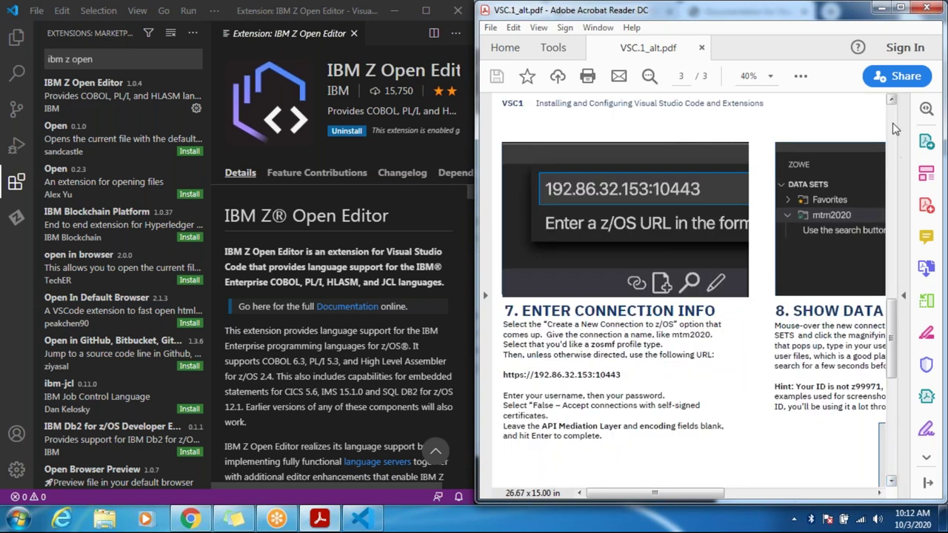
{"action": "left_click", "coordinate": [892, 100]}
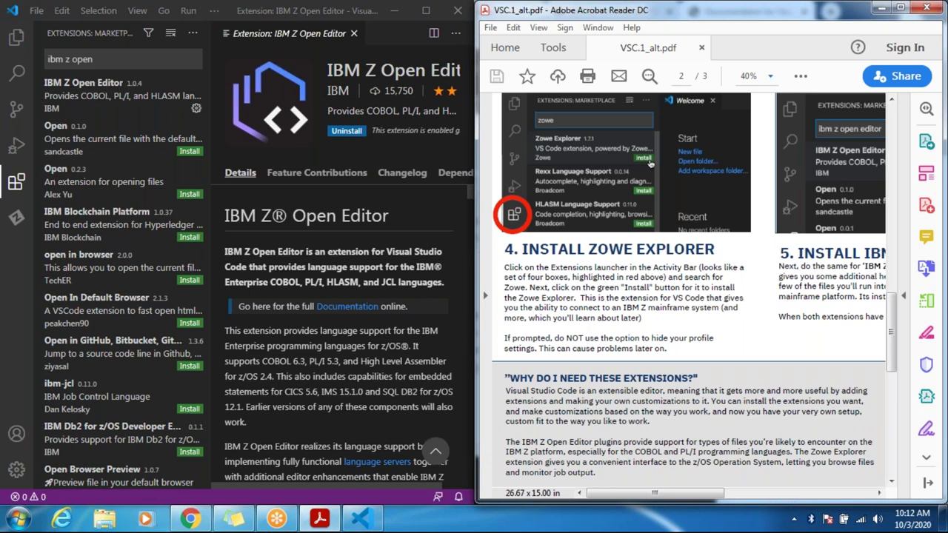
- Set the PDF zoom to 50% and read instruction 6 on specifying a new connection
{"action": "left_click", "coordinate": [749, 75]}
{"action": "type", "text": "50"}
{"action": "key", "text": "Return"}
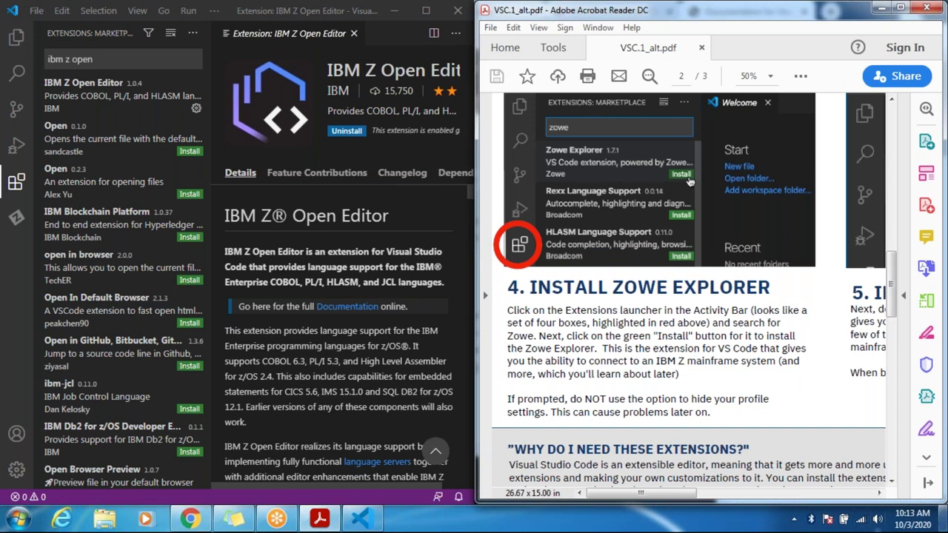
{"action": "left_click_drag", "start_coordinate": [882, 495], "coordinate": [881, 495]}
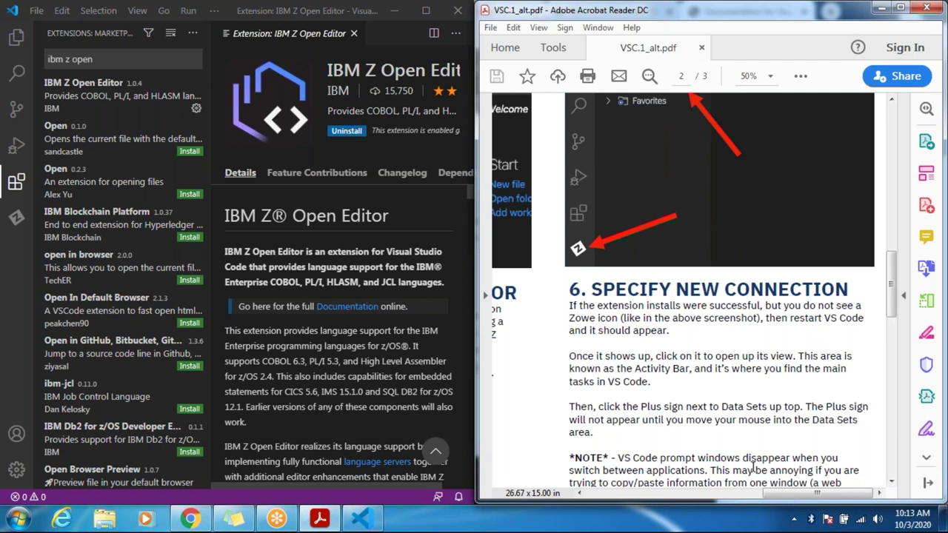
{"action": "left_click", "coordinate": [891, 483]}
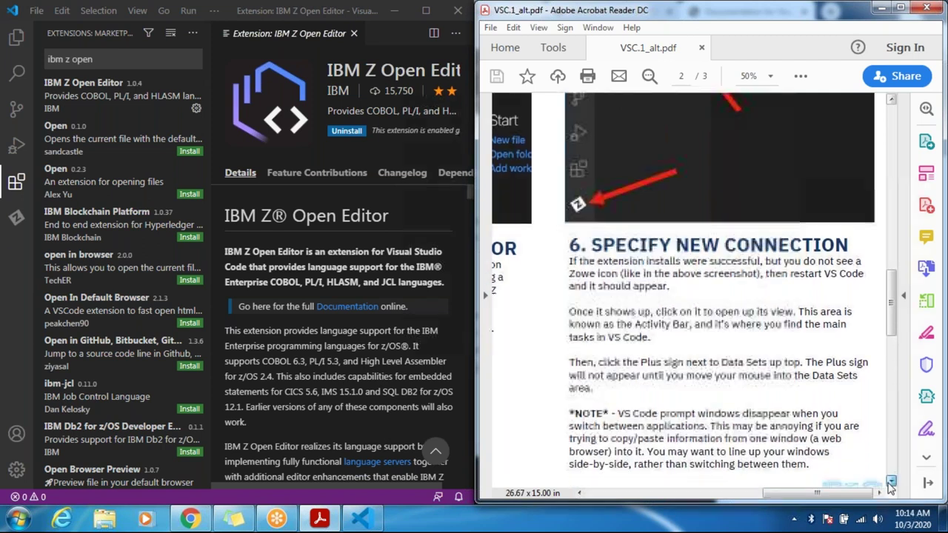
{"action": "left_click", "coordinate": [892, 483]}
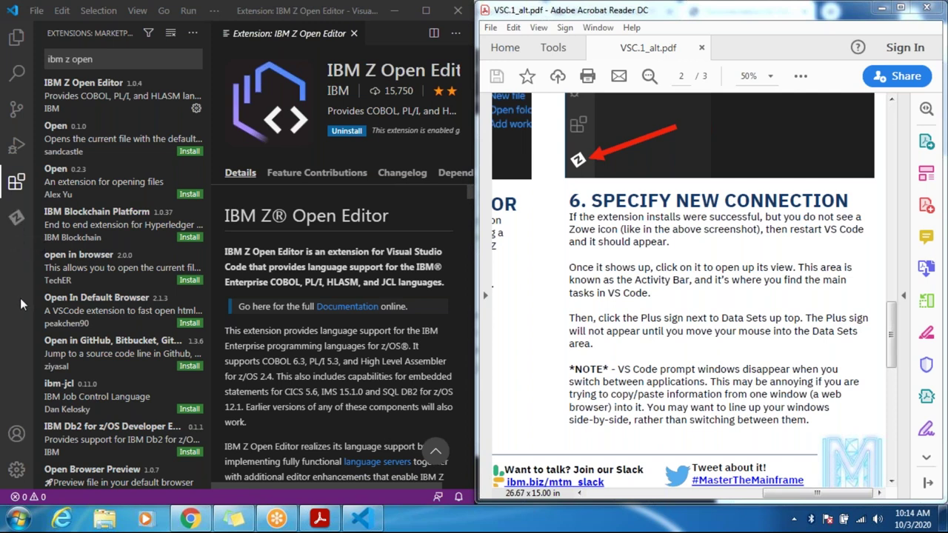
- In the Zowe view's Data Sets section, start a new z/OS connection named MTM2020 with the zosmf profile type
{"action": "left_click", "coordinate": [16, 218]}
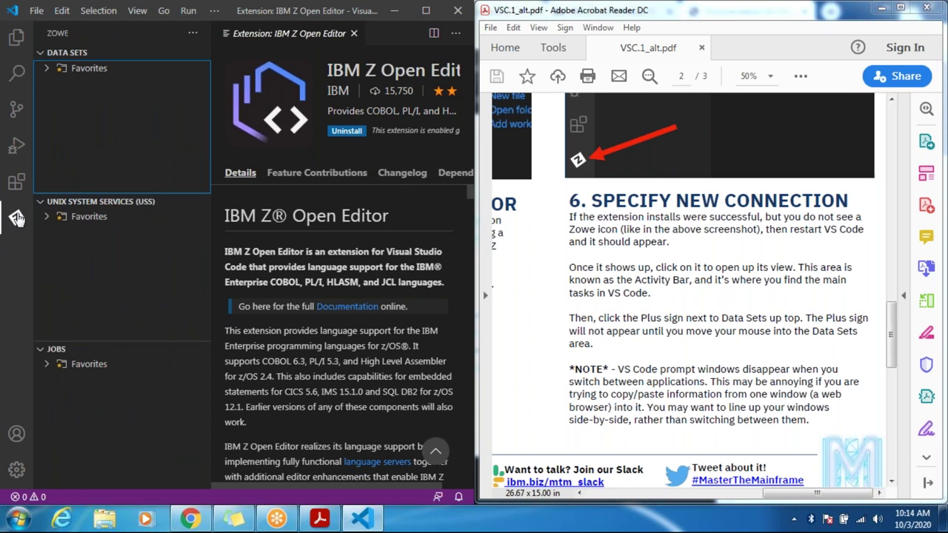
{"action": "mouse_move", "coordinate": [81, 154]}
{"action": "left_click", "coordinate": [182, 54]}
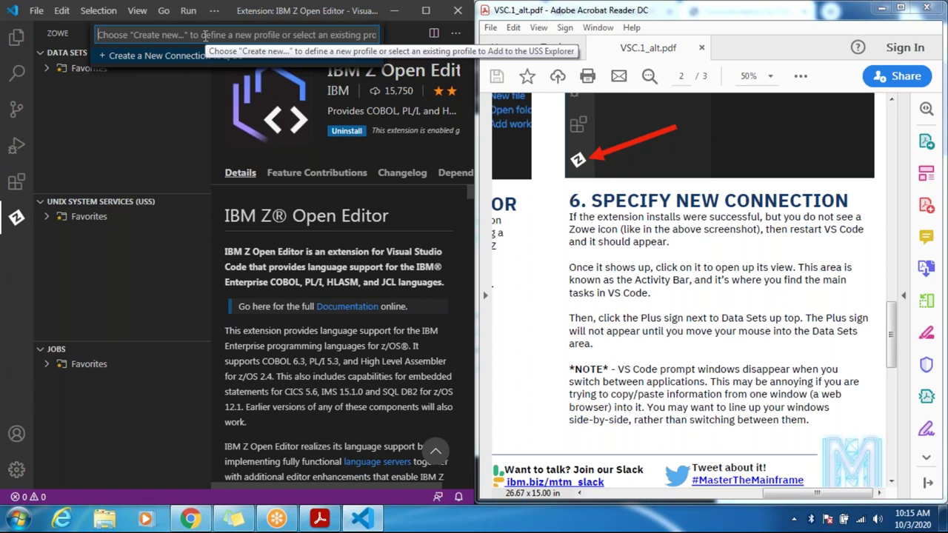
{"action": "type", "text": "M"}
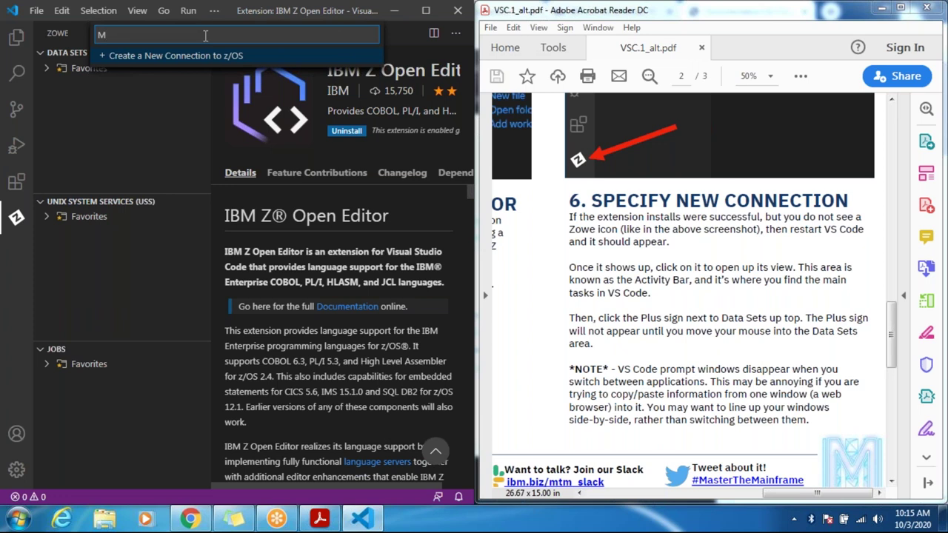
{"action": "type", "text": "PM"}
{"action": "type", "text": "2020"}
{"action": "key", "text": "Left"}
{"action": "key", "text": "Left"}
{"action": "key", "text": "BackSpace"}
{"action": "type", "text": "T"}
{"action": "key", "text": "Return"}
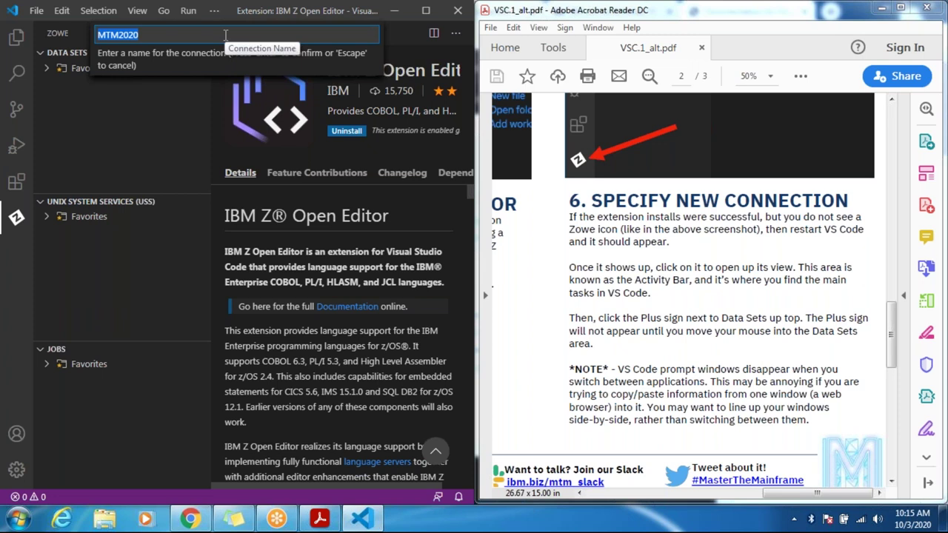
{"action": "key", "text": "Return"}
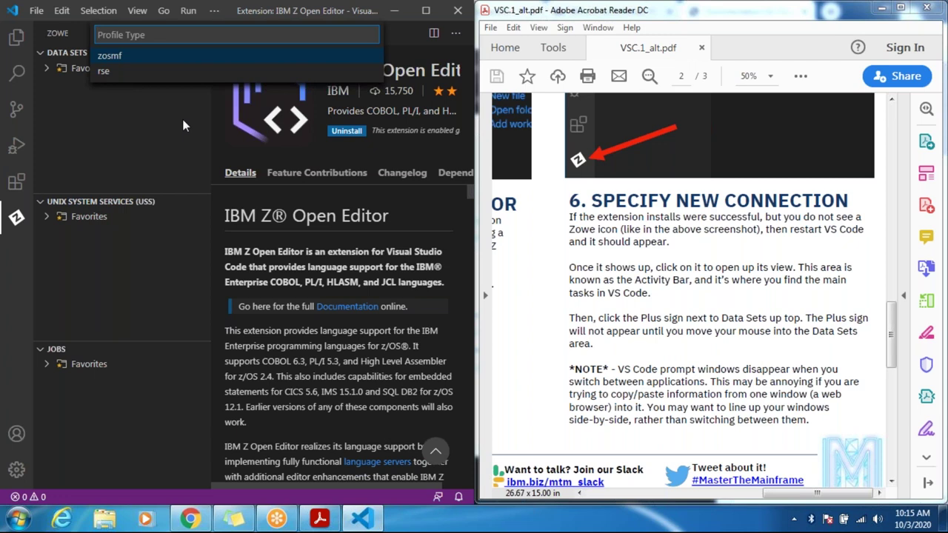
{"action": "left_click", "coordinate": [196, 56]}
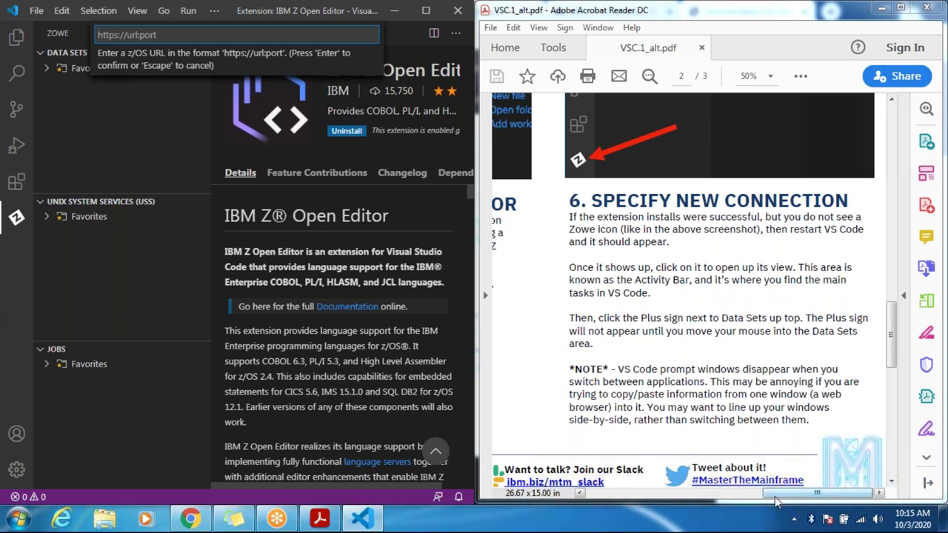
- Go to page 3 of the PDF and find the z/OS URL in instruction 7, Enter Connection Info
{"action": "left_click", "coordinate": [583, 495]}
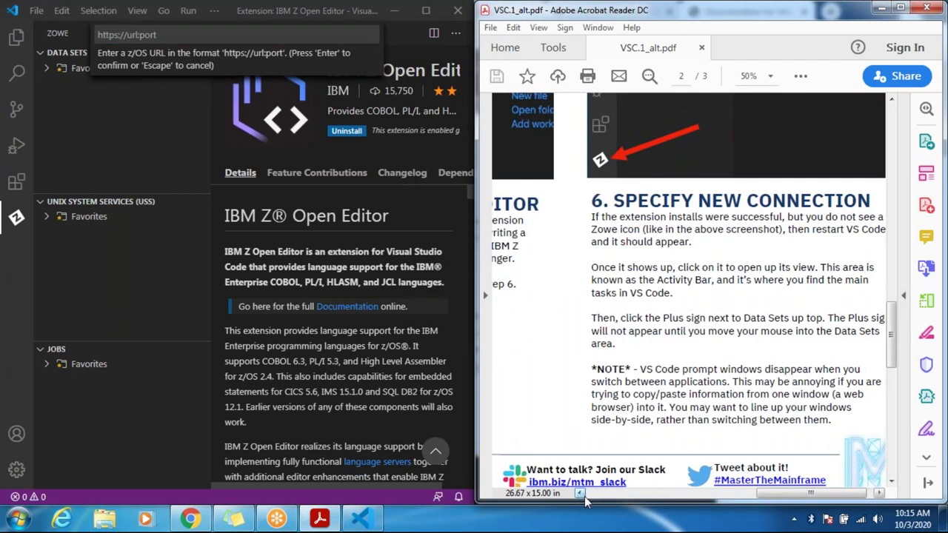
{"action": "left_click", "coordinate": [582, 494]}
{"action": "left_click", "coordinate": [583, 494]}
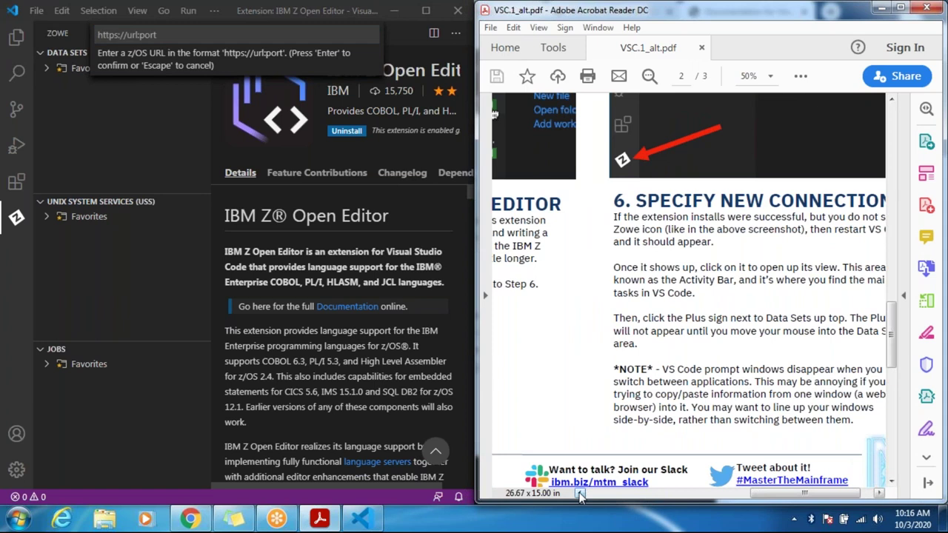
{"action": "left_click_drag", "start_coordinate": [583, 495], "coordinate": [582, 496]}
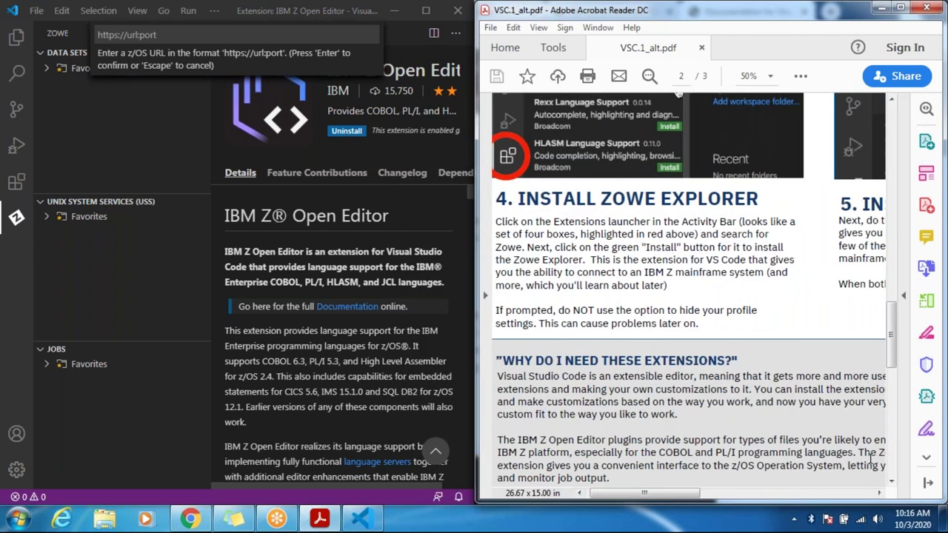
{"action": "left_click", "coordinate": [893, 482]}
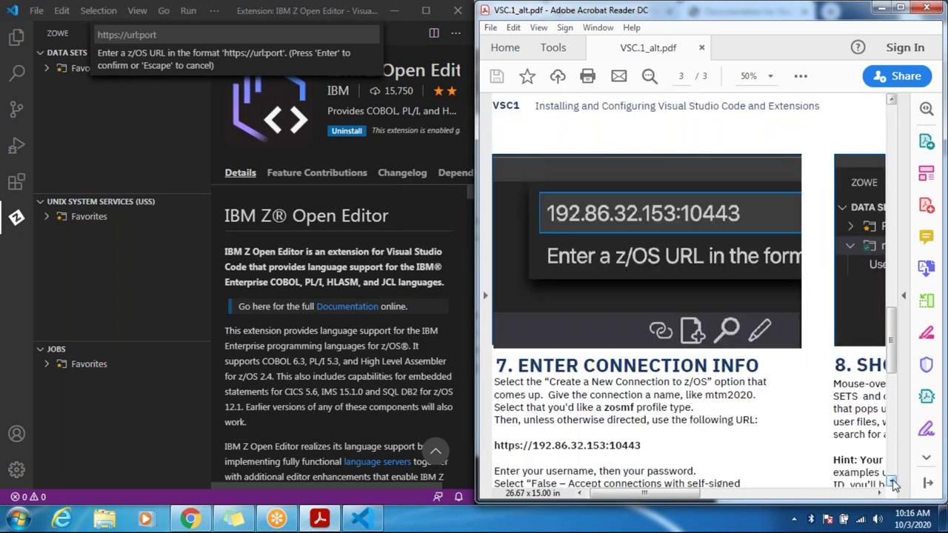
{"action": "left_click", "coordinate": [583, 495]}
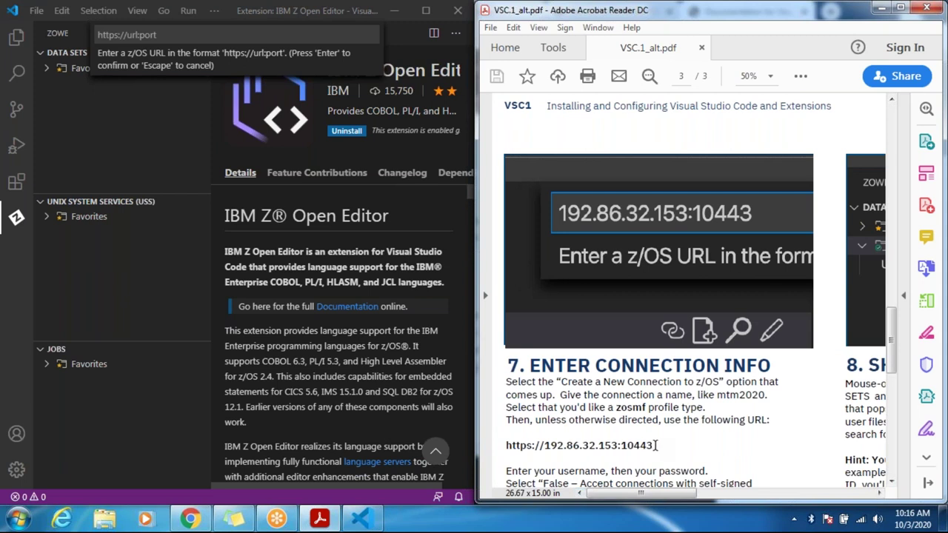
- Try to select the z/OS URL in instruction 7, and open its link in the browser by allowing the connection to 192.86.32.153
{"action": "left_click_drag", "start_coordinate": [657, 445], "coordinate": [604, 446]}
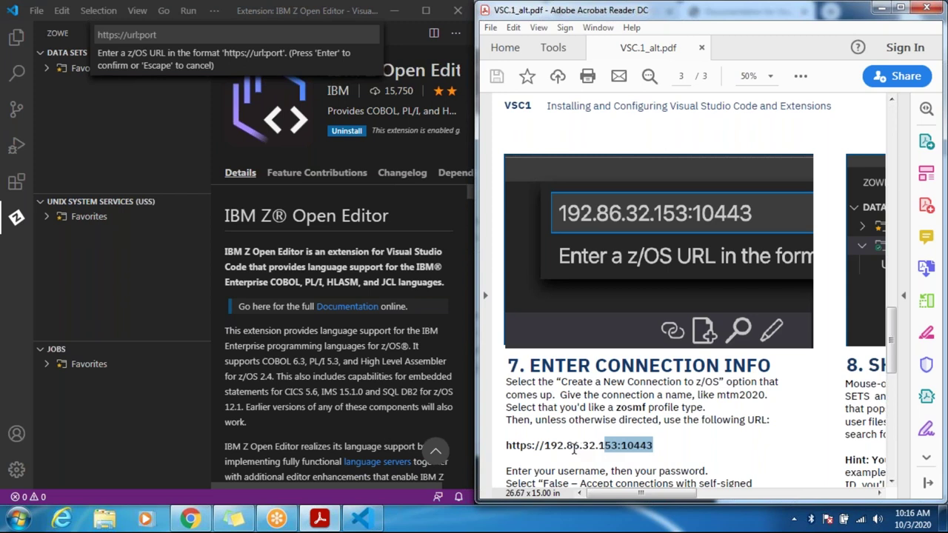
{"action": "left_click", "coordinate": [567, 447]}
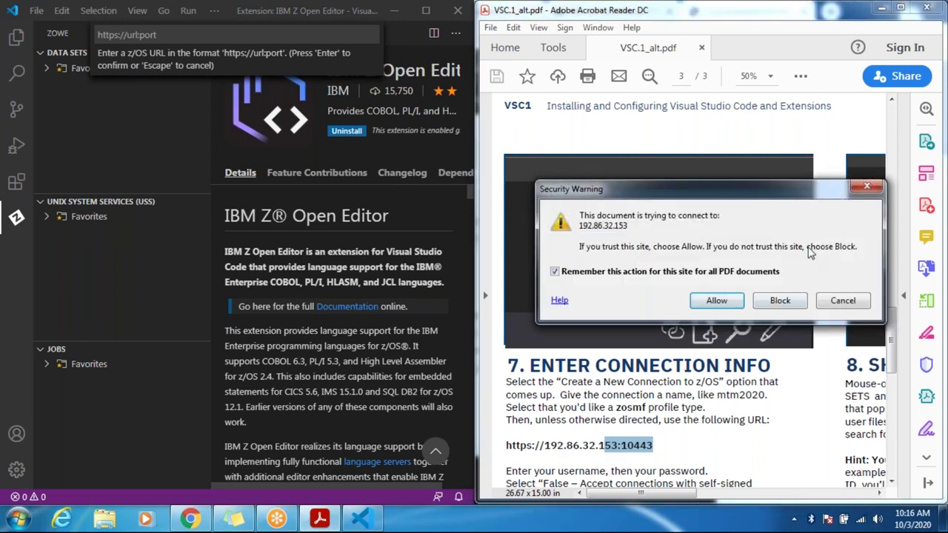
{"action": "left_click", "coordinate": [866, 186]}
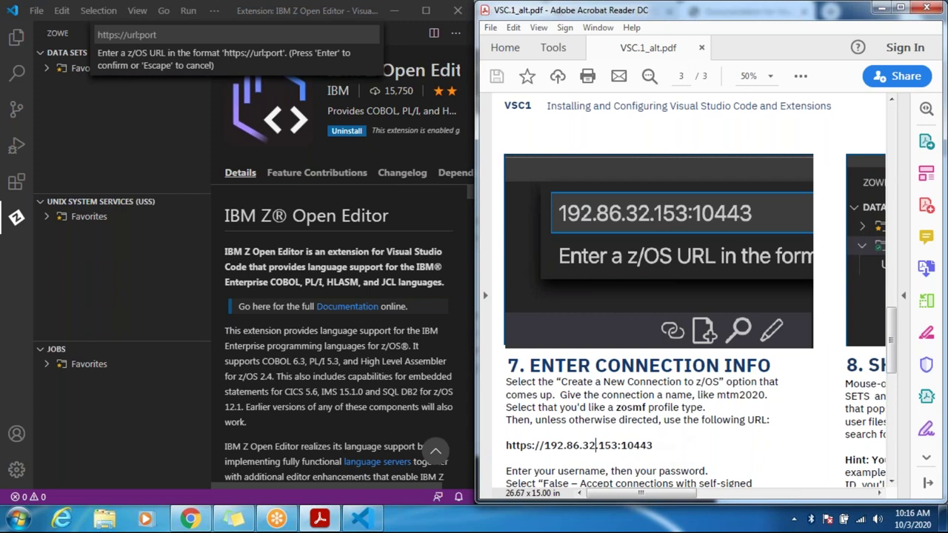
{"action": "left_click", "coordinate": [632, 446]}
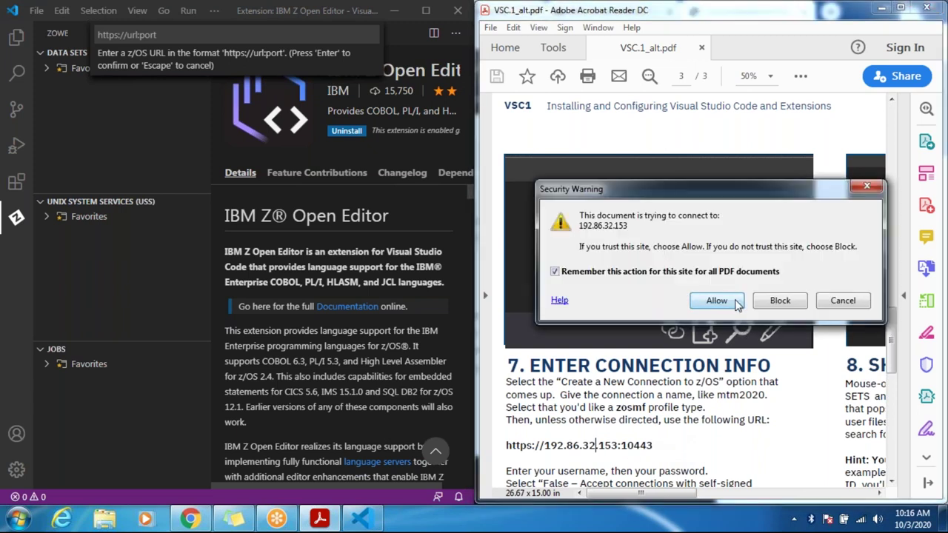
{"action": "left_click", "coordinate": [734, 305]}
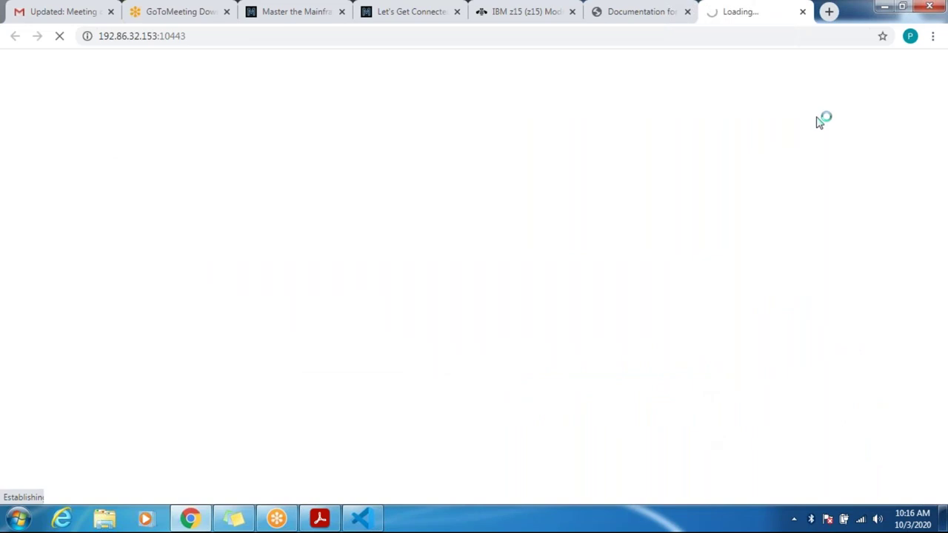
- Close the loading 192.86.32.153 browser tab, and bring the PDF and the VS Code window back side by side
{"action": "left_click", "coordinate": [806, 11]}
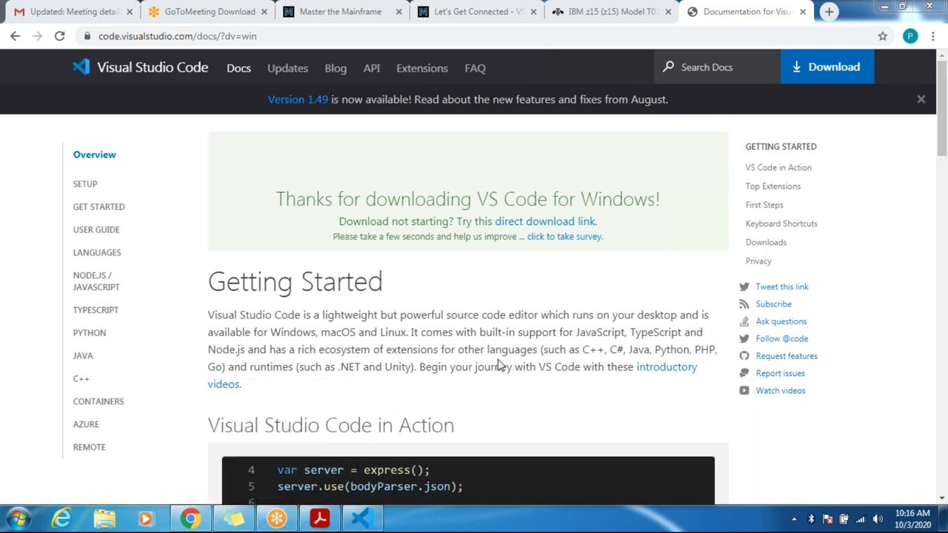
{"action": "left_click", "coordinate": [317, 520]}
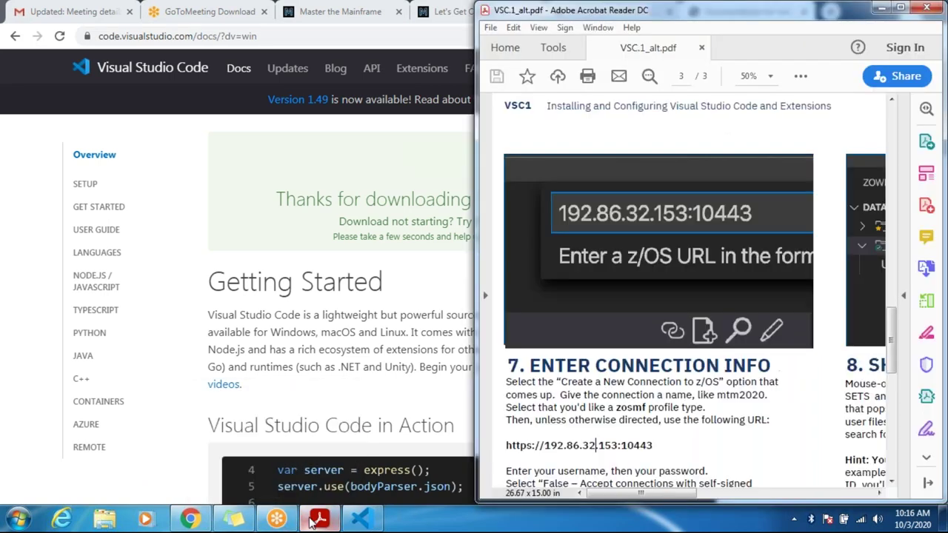
{"action": "left_click", "coordinate": [361, 524]}
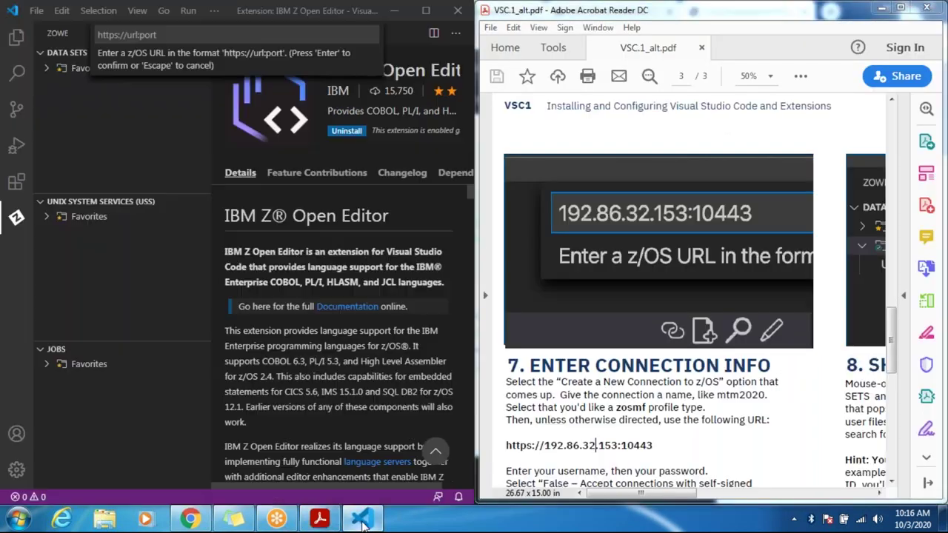
{"action": "left_click", "coordinate": [570, 368]}
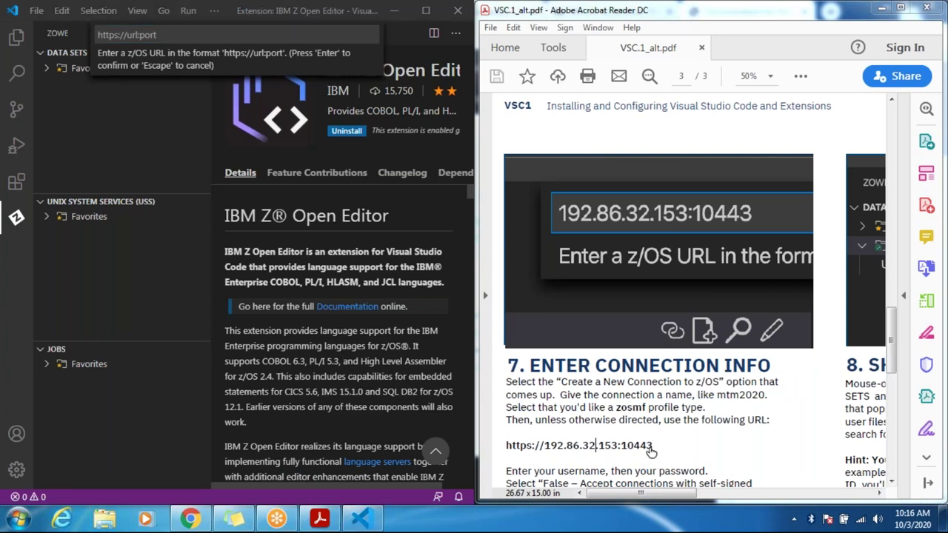
{"action": "left_click_drag", "start_coordinate": [652, 445], "coordinate": [508, 447]}
{"action": "key", "text": "super+c"}
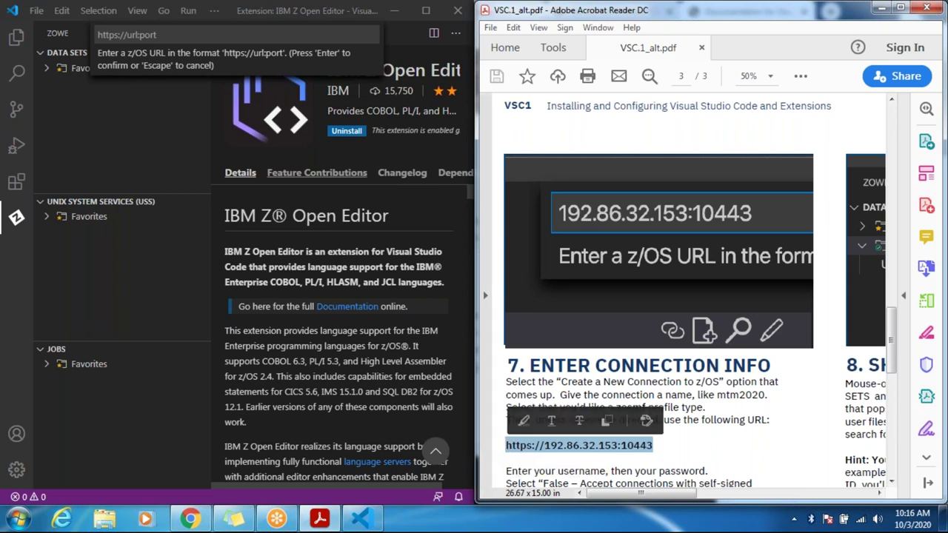
{"action": "left_click", "coordinate": [282, 37]}
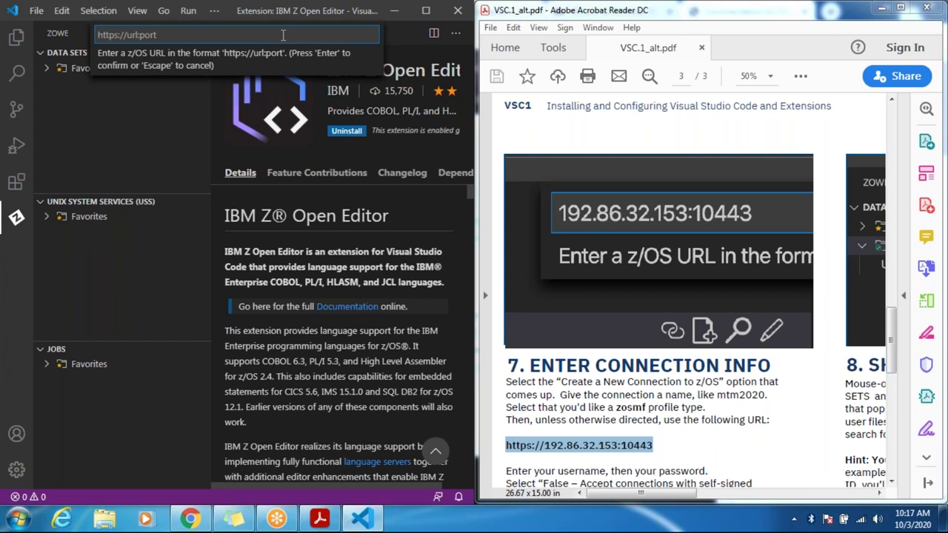
{"action": "right_click", "coordinate": [283, 35]}
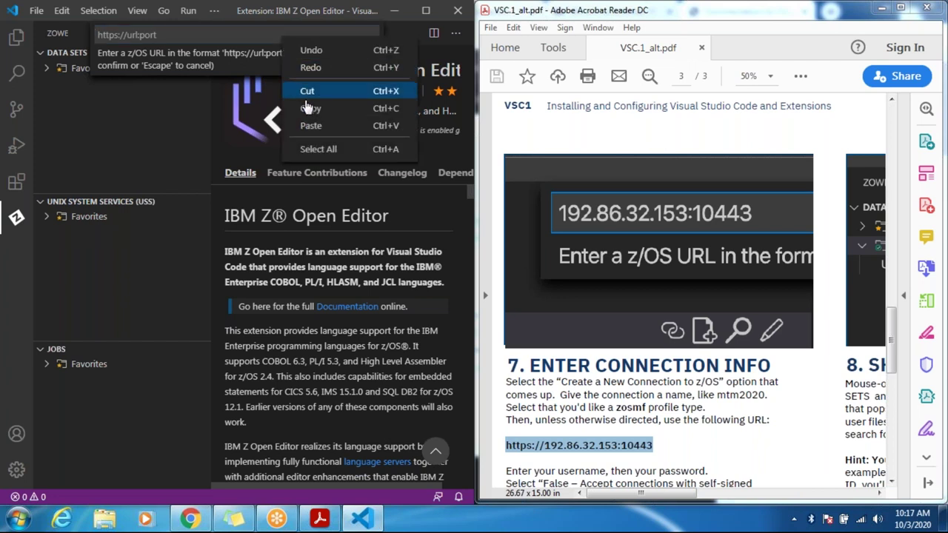
{"action": "left_click", "coordinate": [311, 128]}
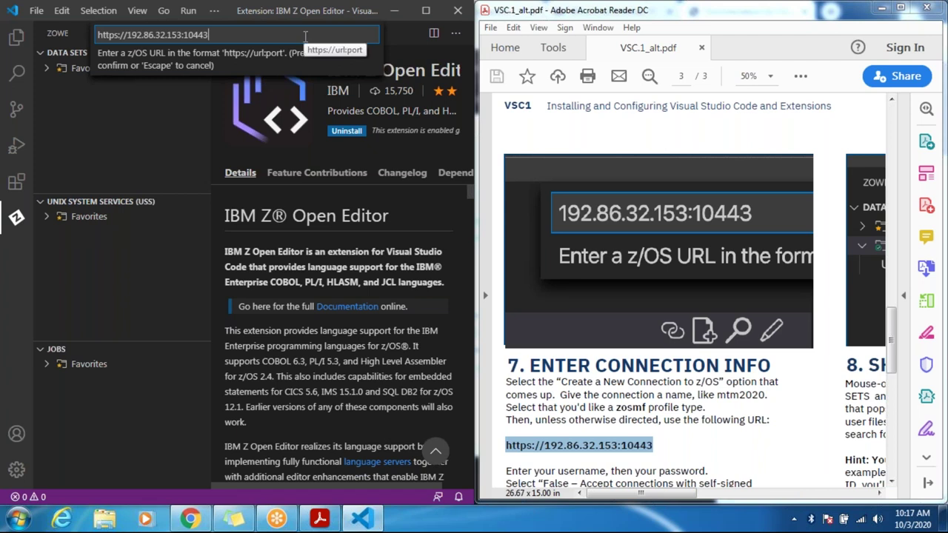
{"action": "key", "text": "Return"}
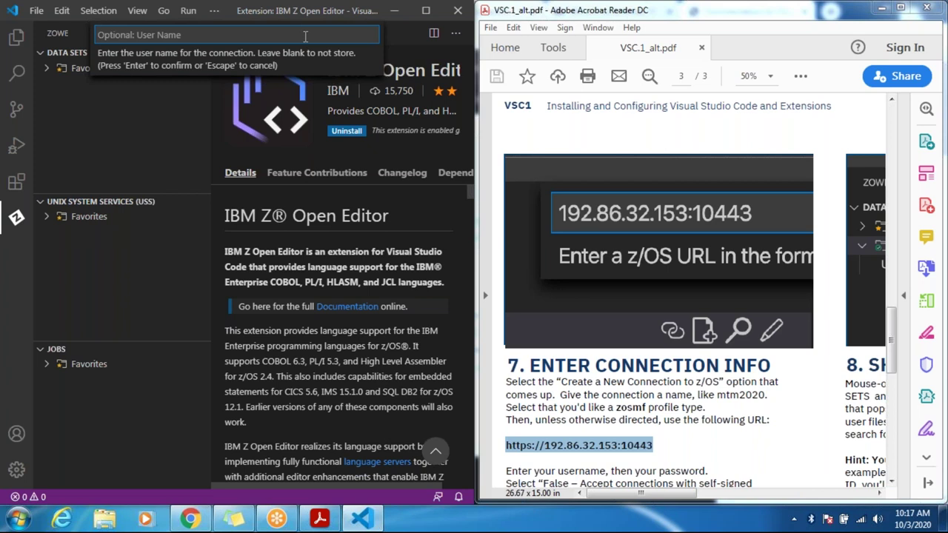
- Enter the z/OS user name and account password for the new connection
{"action": "type", "text": "Z03231"}
{"action": "key", "text": "Return"}
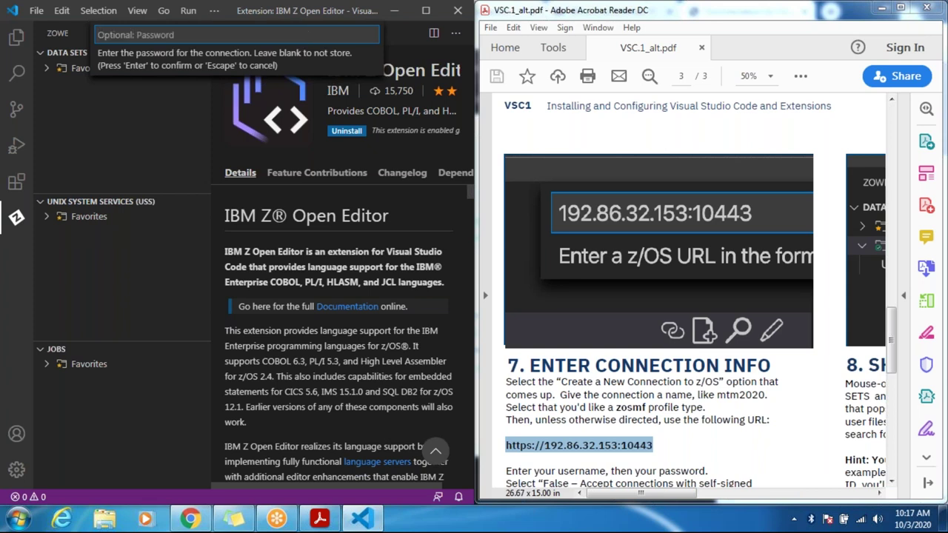
{"action": "type", "text": "********"}
{"action": "key", "text": "Return"}
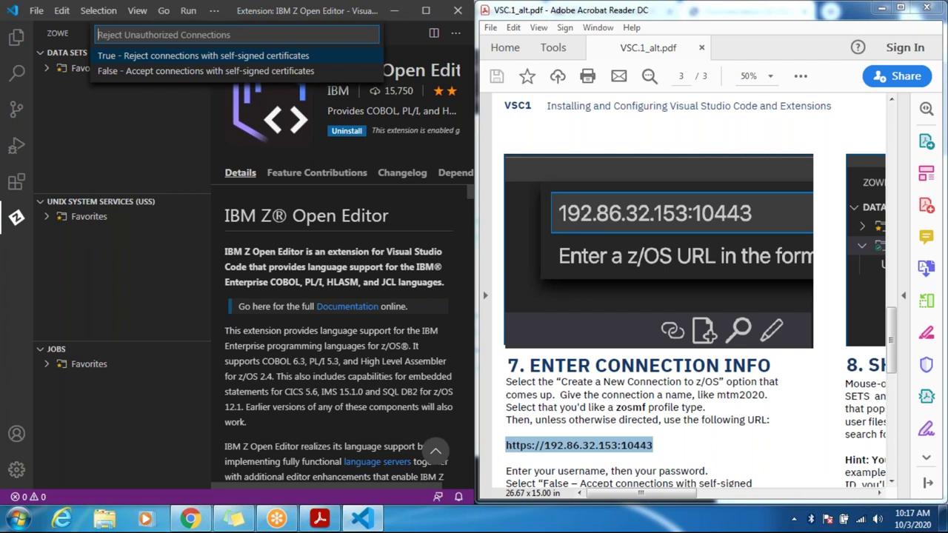
- Accept connections with self-signed certificates and finish the profile, leaving the base path, encoding and response timeout blank
{"action": "left_click", "coordinate": [279, 72]}
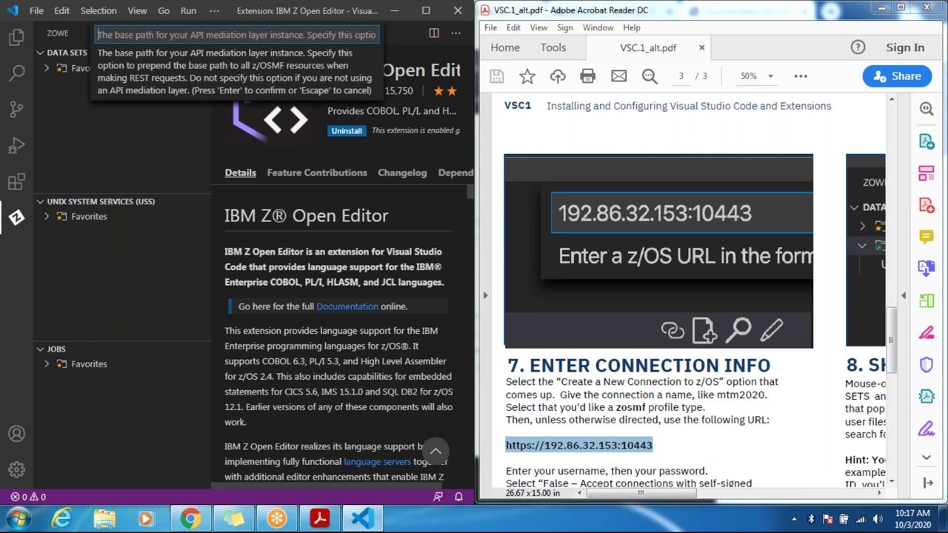
{"action": "key", "text": "Return"}
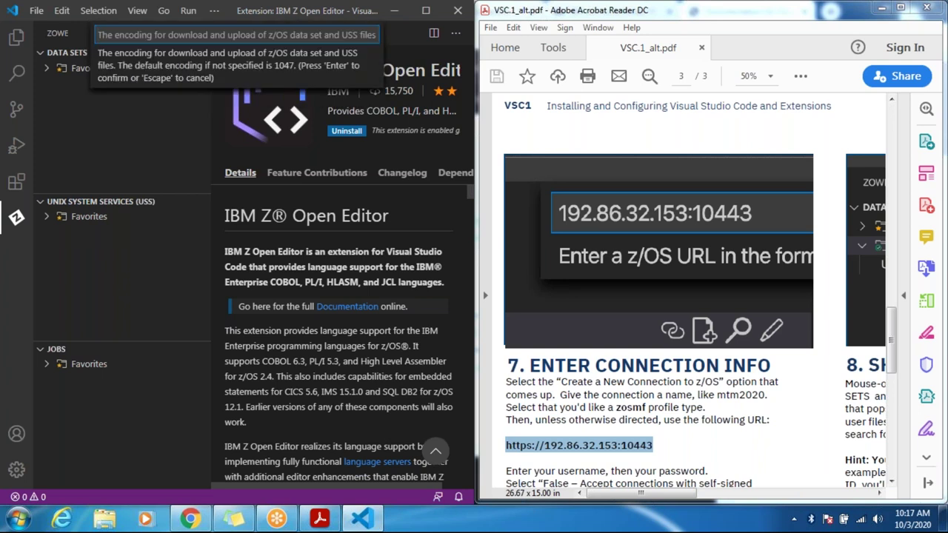
{"action": "key", "text": "Return"}
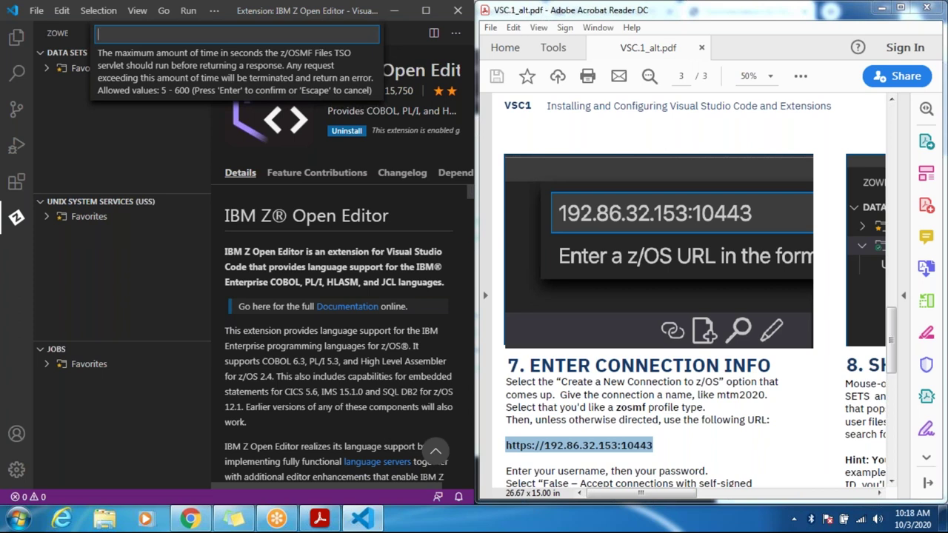
{"action": "key", "text": "Return"}
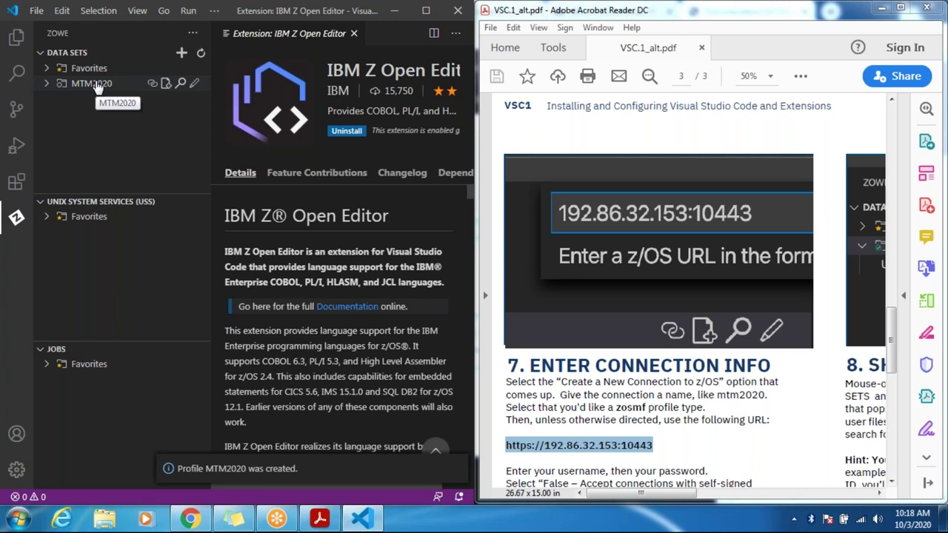
- Search the data sets of the MTM2020 connection, using the z/OS user ID as the pattern
{"action": "left_click", "coordinate": [182, 85]}
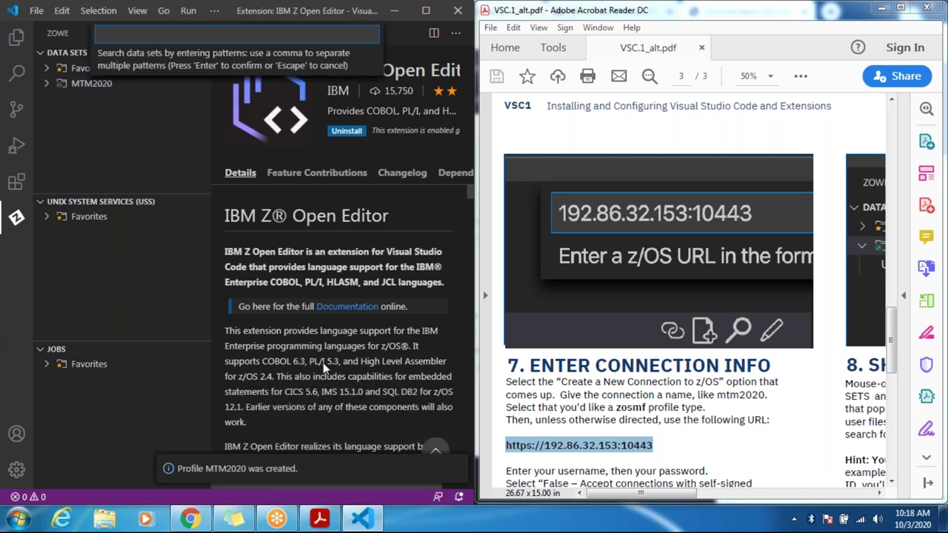
{"action": "key", "text": "Return"}
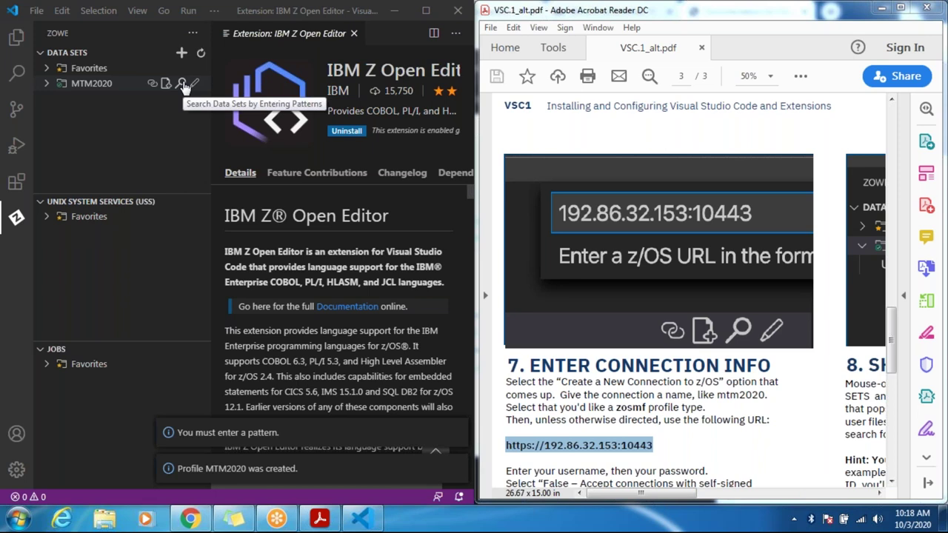
{"action": "left_click", "coordinate": [183, 85]}
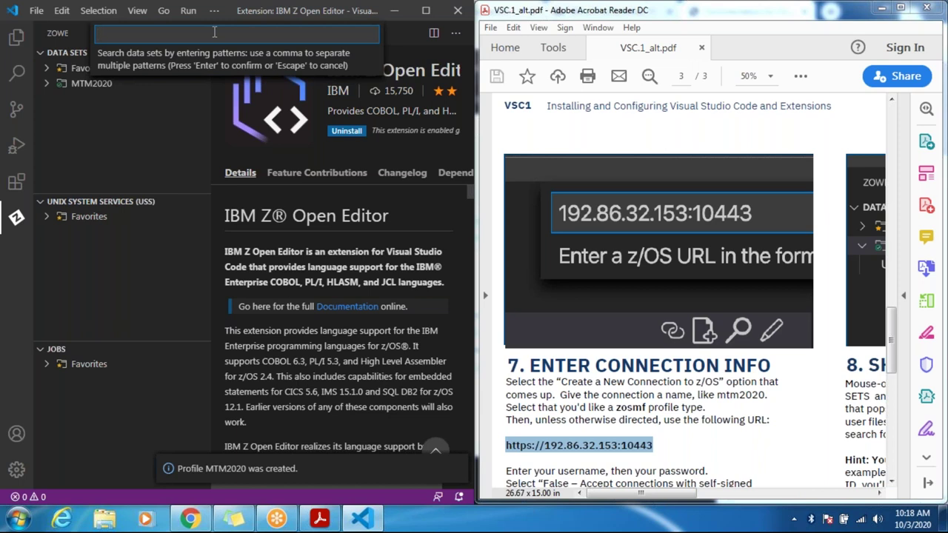
{"action": "type", "text": "Z03231"}
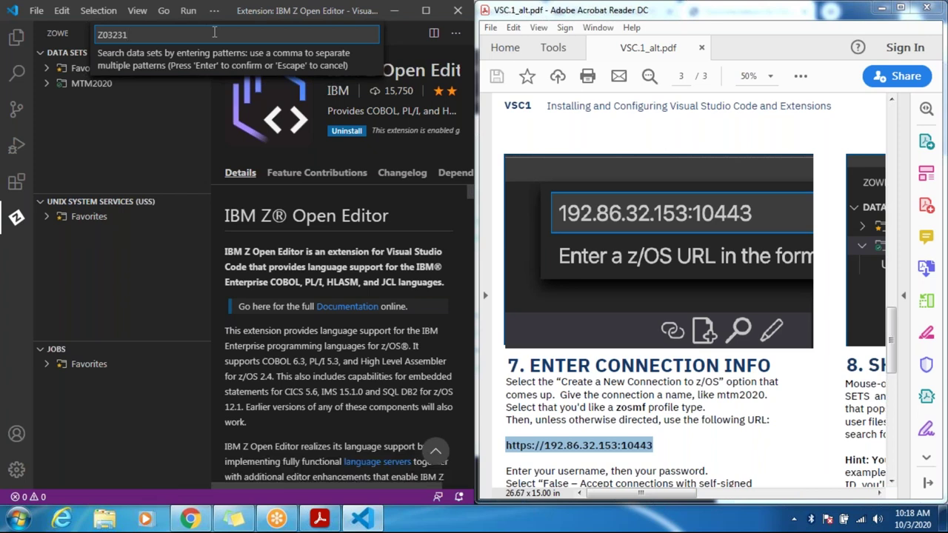
{"action": "key", "text": "Return"}
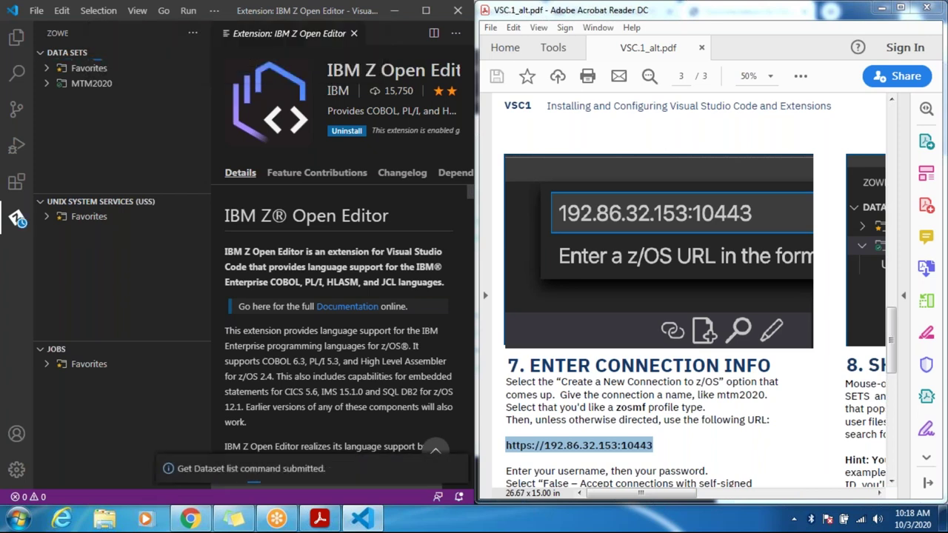
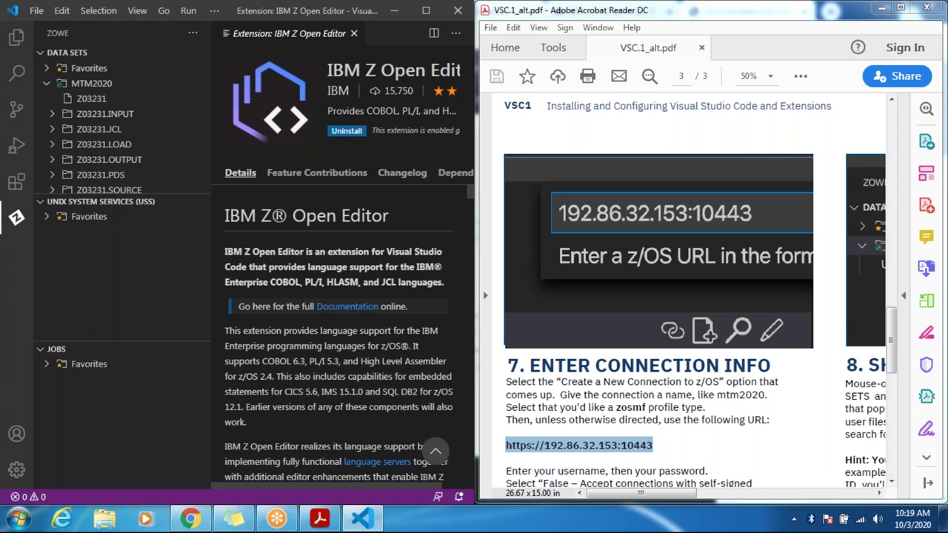
- Expand the INPUT data set under MTM2020, open its MERGECMD member and look through the remaining data sets
{"action": "left_click", "coordinate": [105, 114]}
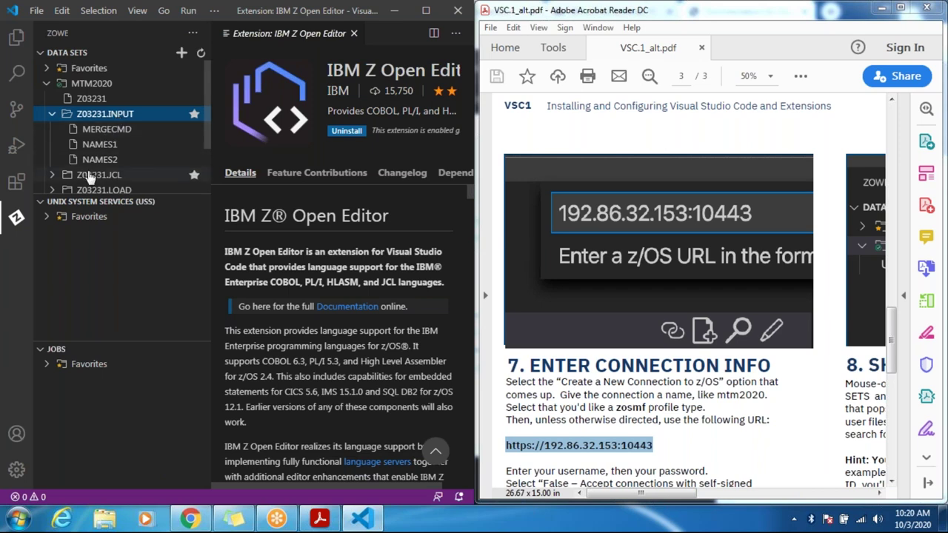
{"action": "left_click", "coordinate": [115, 134]}
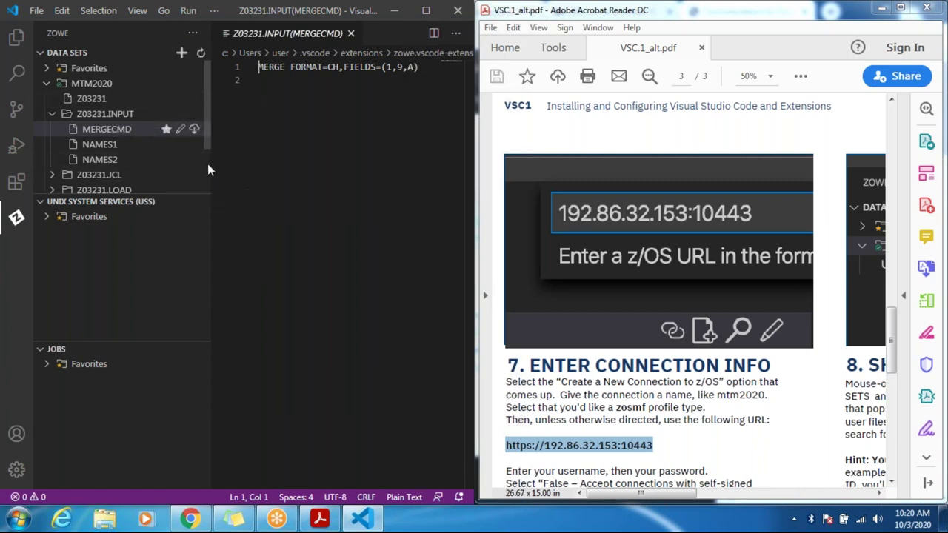
{"action": "scroll", "coordinate": [208, 168], "scroll_direction": "down", "scroll_amount": 2}
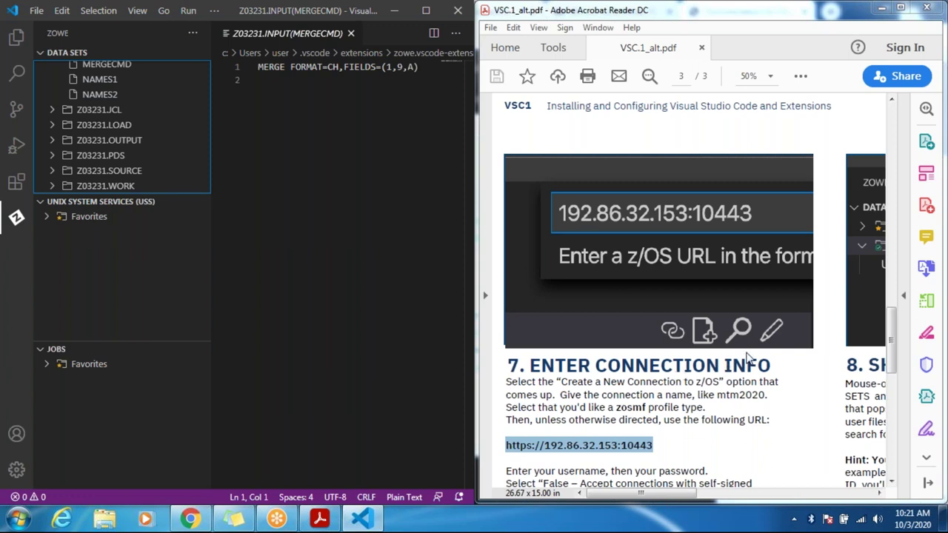
- Read instruction 8, Show Data Sets, on page 3 of the PDF, including the hint about the user ID
{"action": "left_click", "coordinate": [722, 358]}
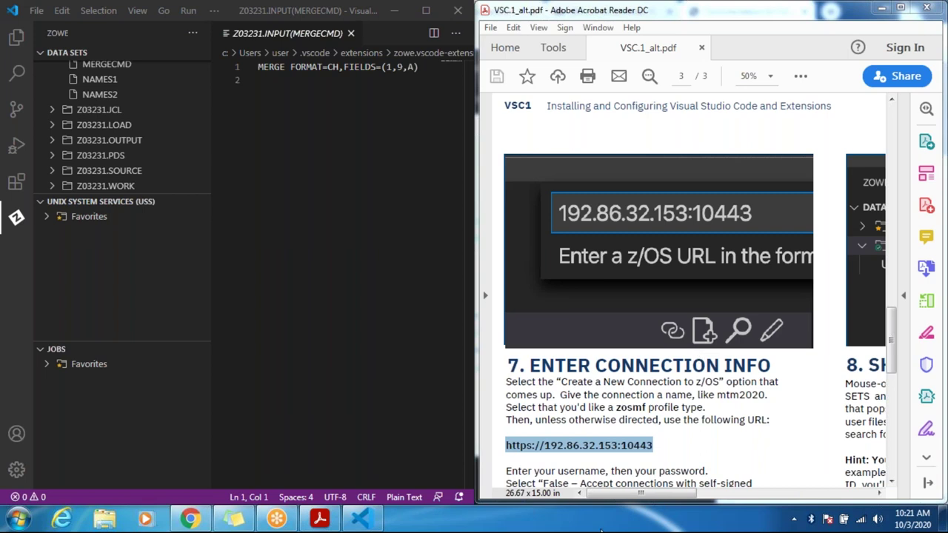
{"action": "left_click", "coordinate": [880, 494]}
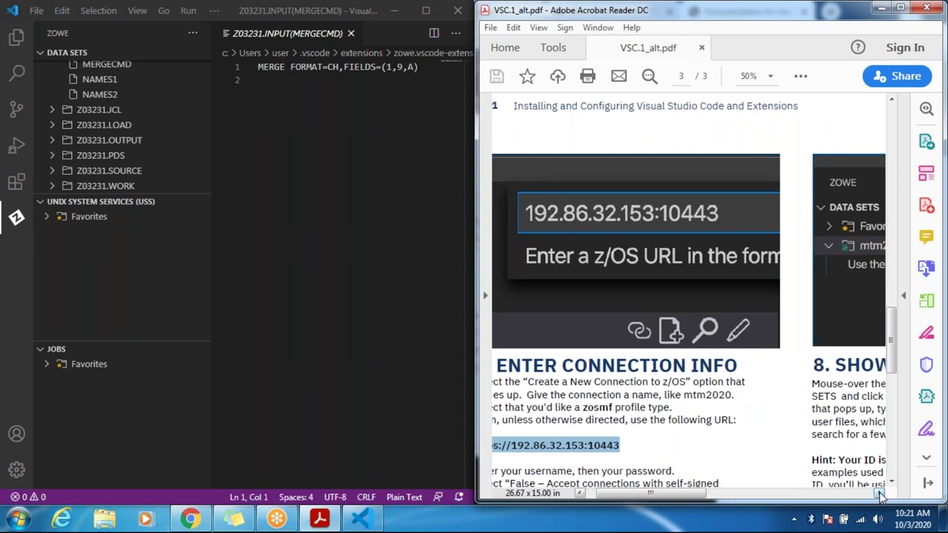
{"action": "left_click", "coordinate": [880, 494]}
{"action": "left_click", "coordinate": [880, 494]}
{"action": "left_click", "coordinate": [880, 494]}
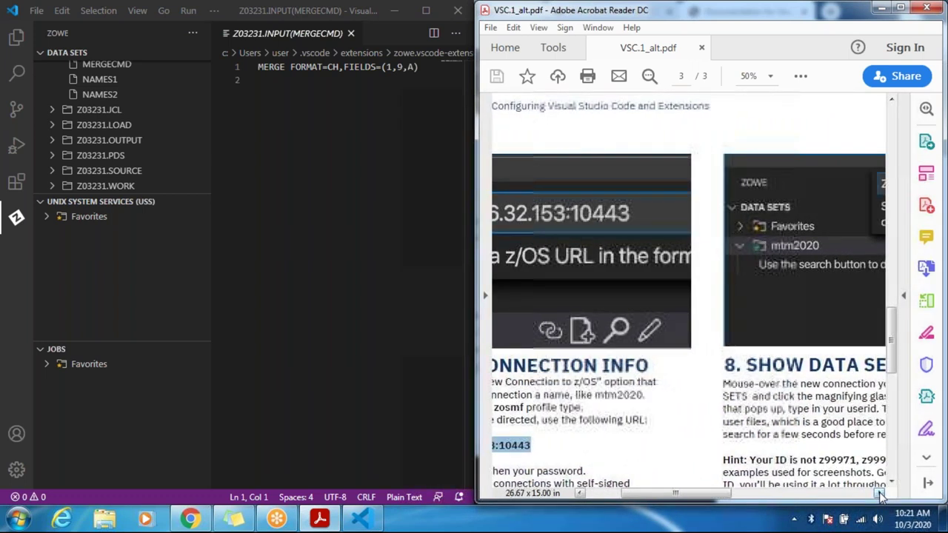
{"action": "left_click", "coordinate": [880, 495]}
{"action": "left_click", "coordinate": [880, 494]}
{"action": "left_click", "coordinate": [880, 494]}
{"action": "left_click", "coordinate": [880, 494]}
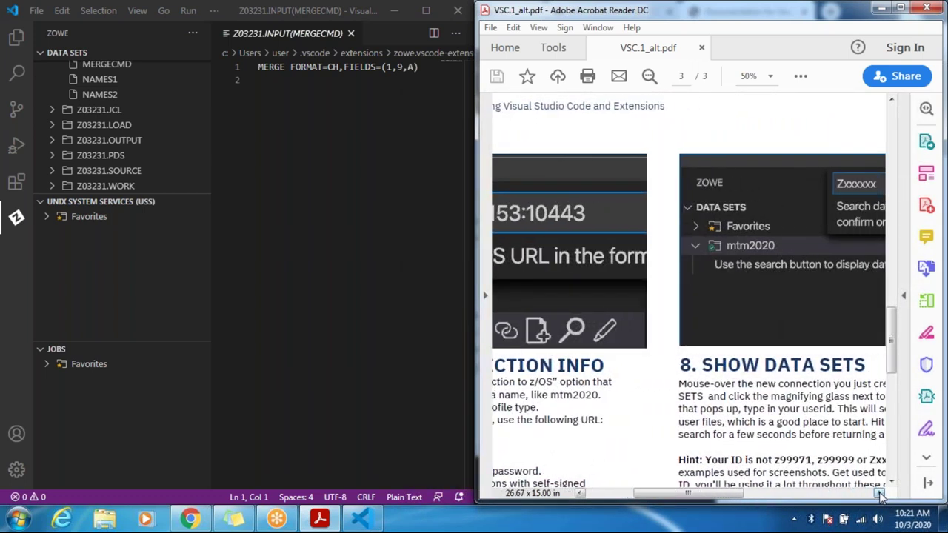
{"action": "left_click", "coordinate": [880, 494]}
{"action": "left_click", "coordinate": [880, 494]}
{"action": "left_click", "coordinate": [880, 495]}
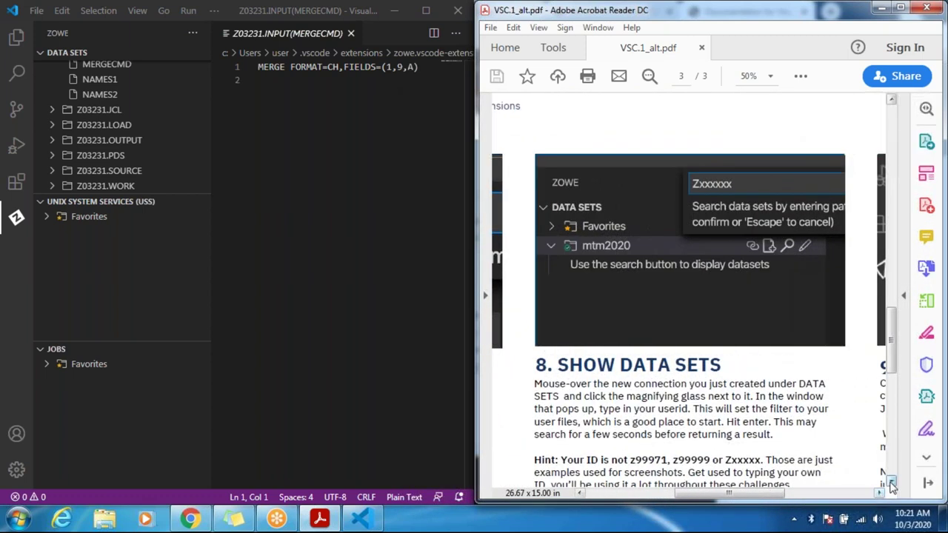
{"action": "left_click", "coordinate": [892, 483]}
{"action": "left_click", "coordinate": [892, 482]}
{"action": "left_click", "coordinate": [892, 482]}
{"action": "left_click", "coordinate": [892, 483]}
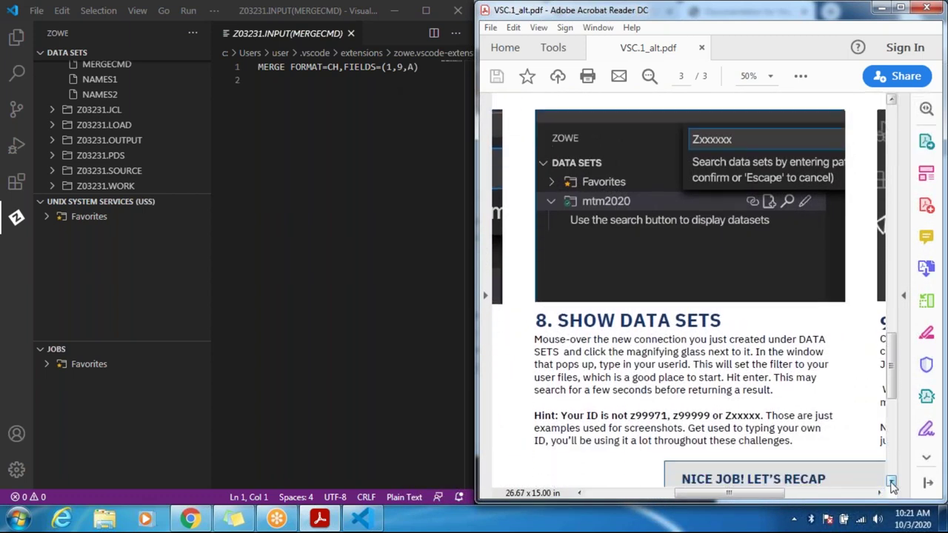
{"action": "left_click", "coordinate": [892, 482]}
{"action": "left_click", "coordinate": [892, 482]}
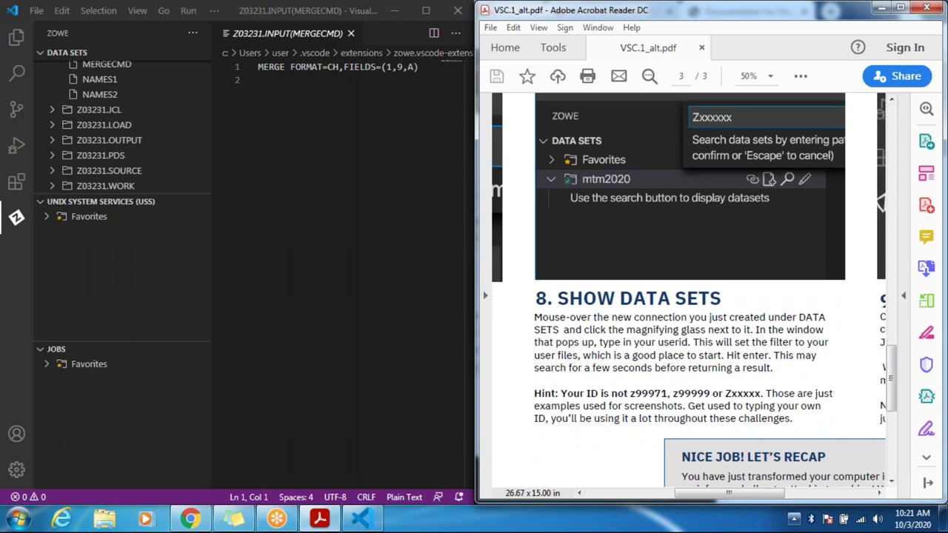
- Consult instruction 9, Add USS and Jobs, in the PDF and add the MTM2020 profile to Unix System Services (USS)
{"action": "left_click", "coordinate": [878, 493]}
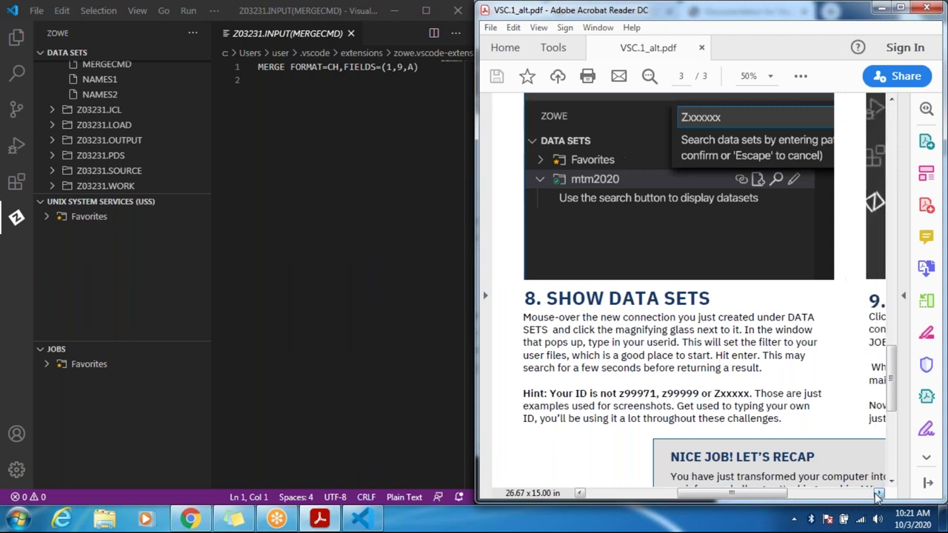
{"action": "left_click_drag", "start_coordinate": [878, 493], "coordinate": [878, 498]}
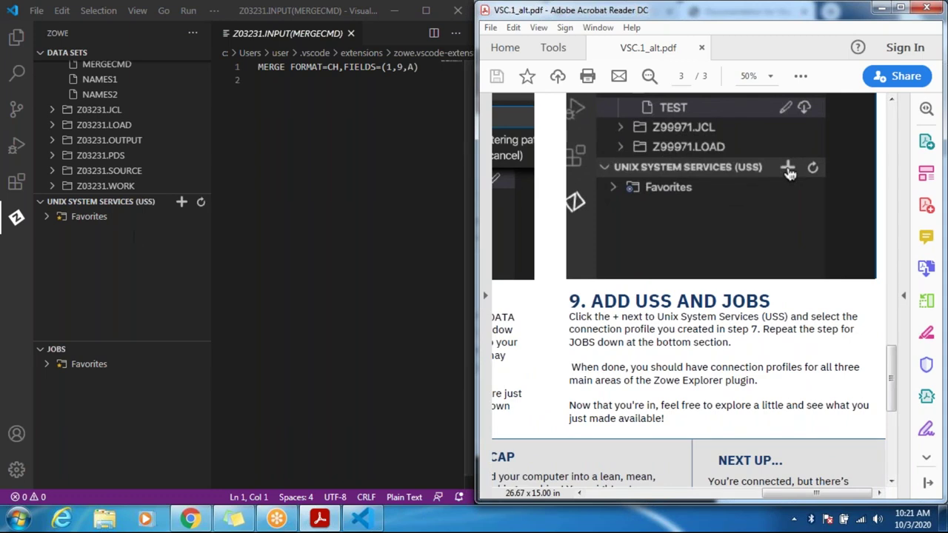
{"action": "left_click", "coordinate": [183, 204]}
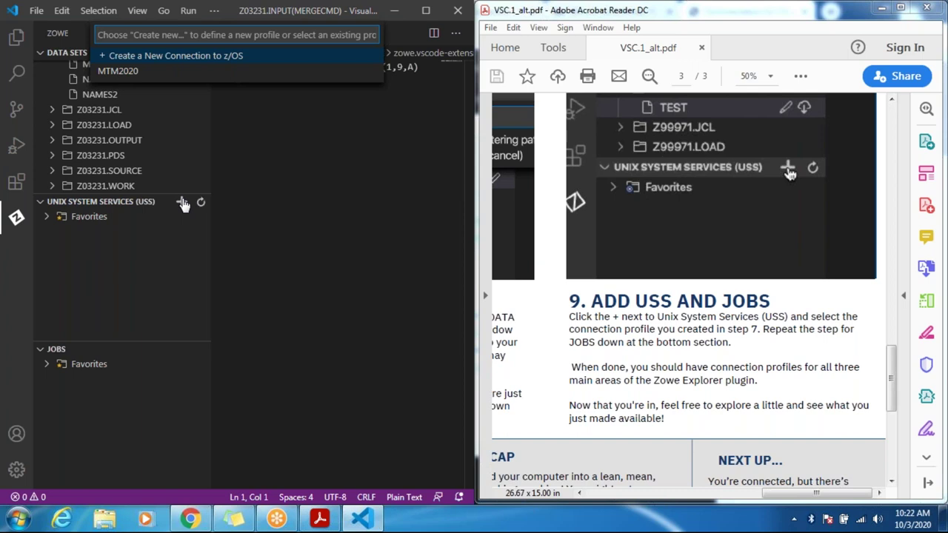
{"action": "left_click", "coordinate": [182, 71]}
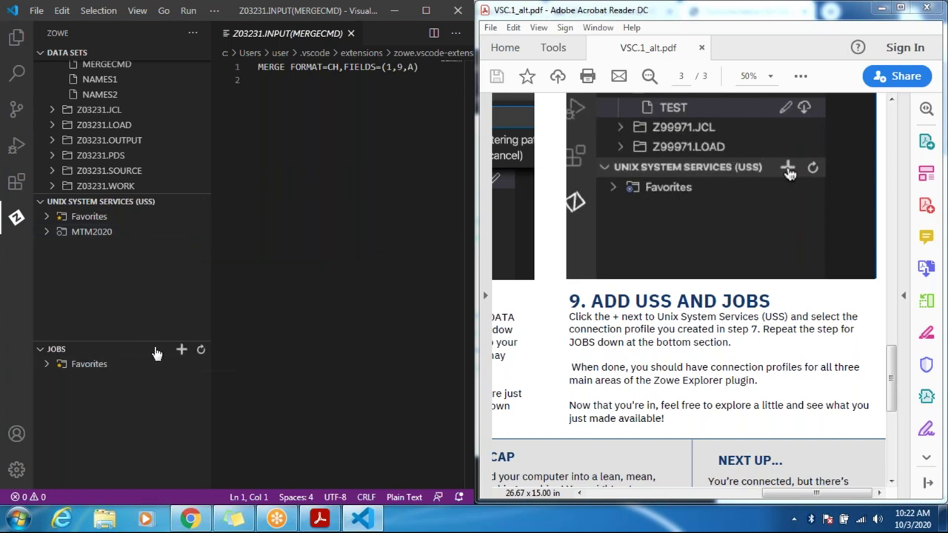
- Add the existing MTM2020 connection profile to the Jobs section and expand it to list its jobs
{"action": "left_click", "coordinate": [181, 350]}
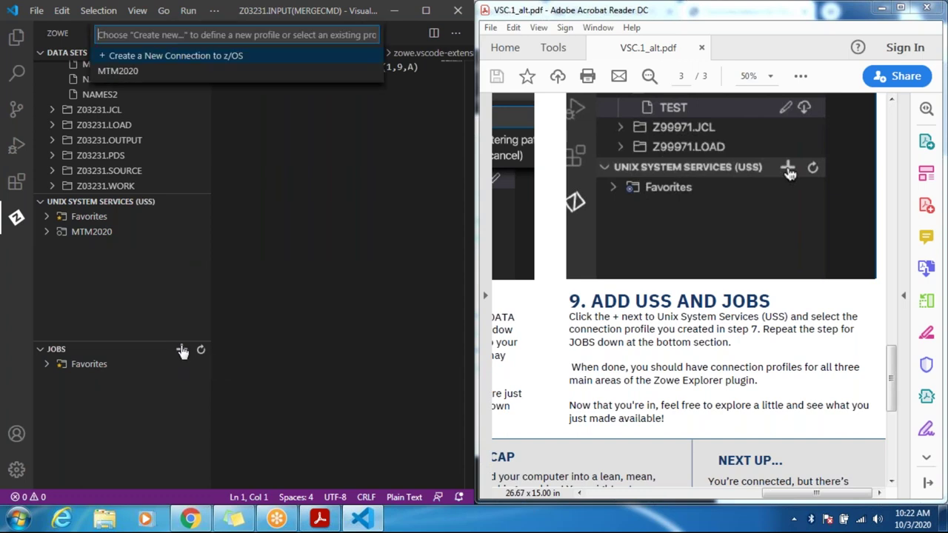
{"action": "left_click", "coordinate": [226, 74]}
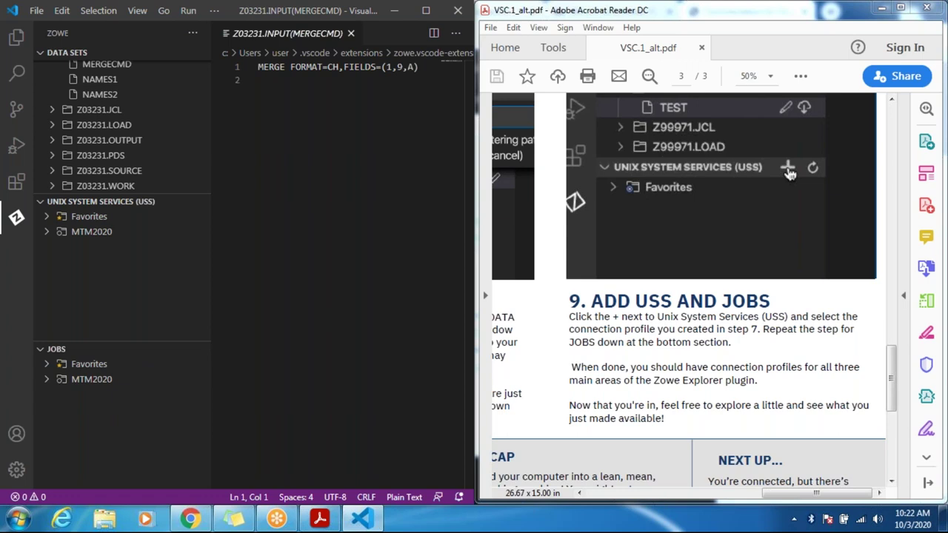
{"action": "left_click", "coordinate": [48, 382]}
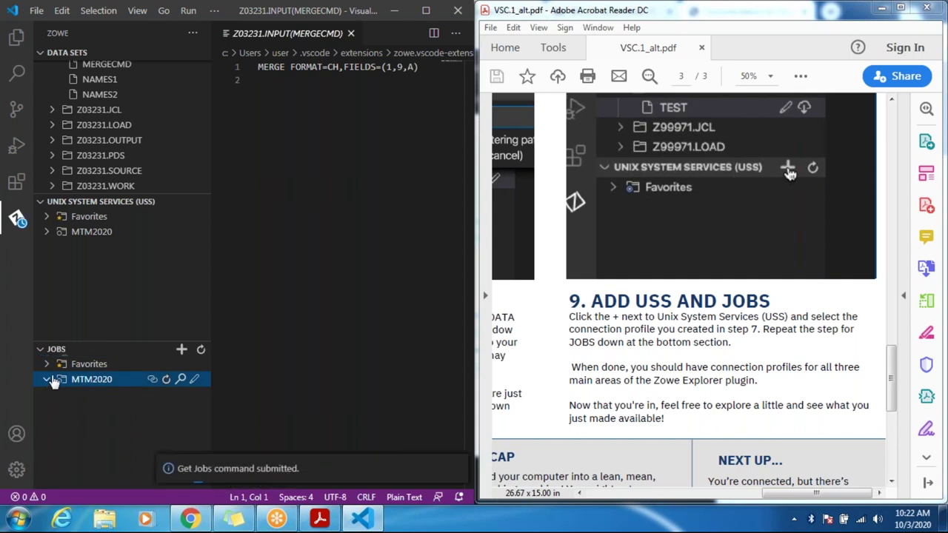
{"action": "left_click", "coordinate": [180, 381]}
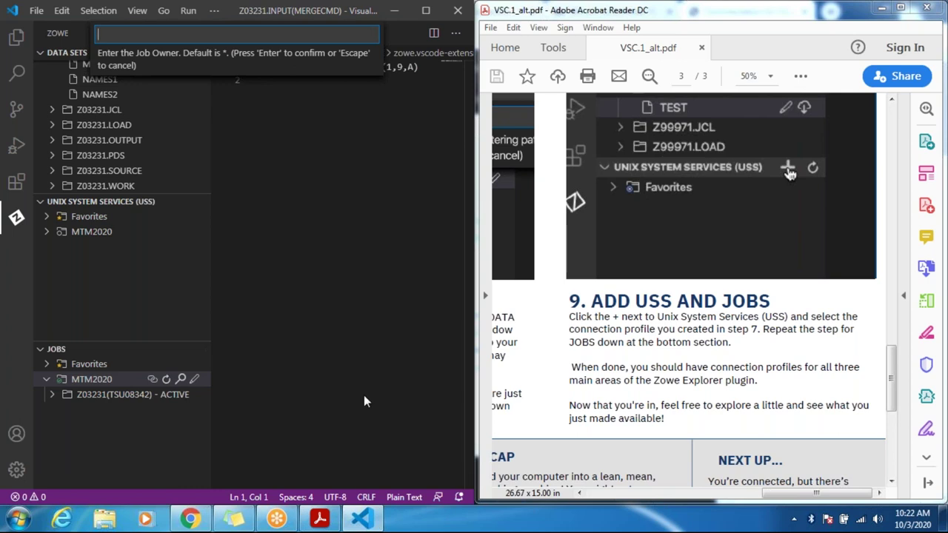
{"action": "key", "text": "Escape"}
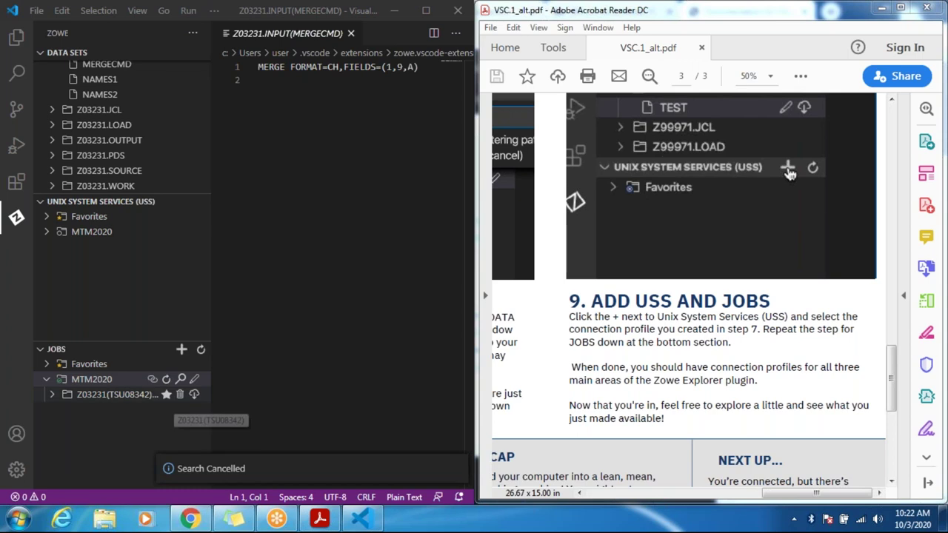
- Refresh the MTM2020 jobs, expand the active TSU job and look through its JESMSGLG, JESJCL, JESYSMSG and SYSOUT files
{"action": "left_click", "coordinate": [130, 400]}
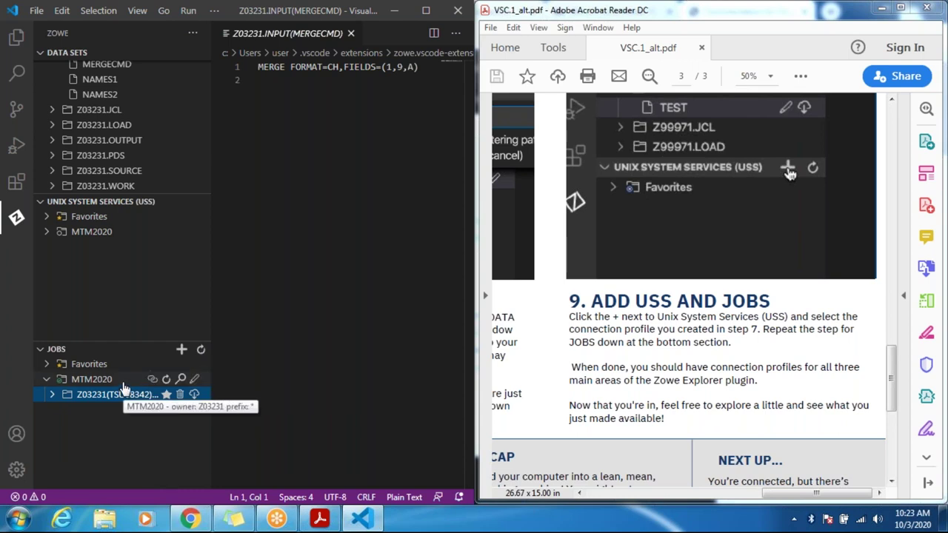
{"action": "left_click", "coordinate": [167, 380]}
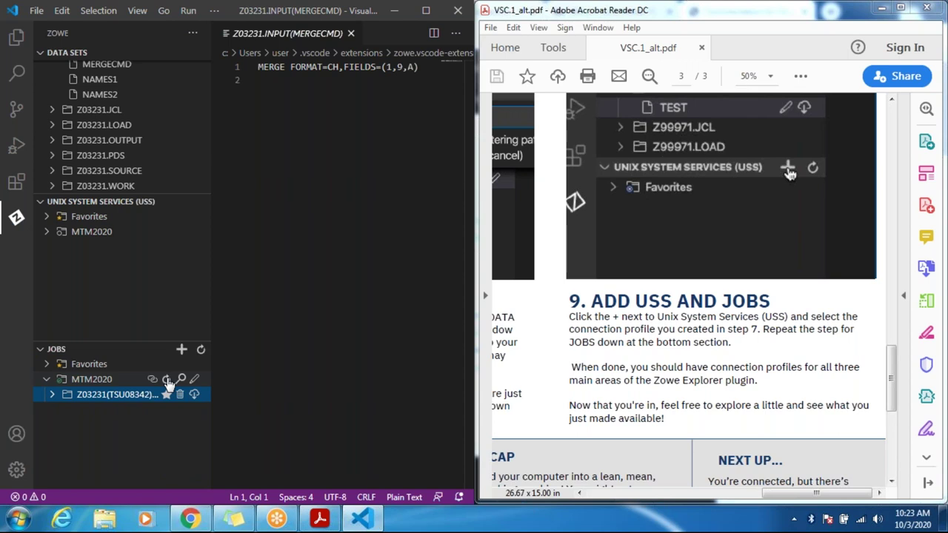
{"action": "left_click", "coordinate": [167, 380]}
{"action": "left_click", "coordinate": [52, 398]}
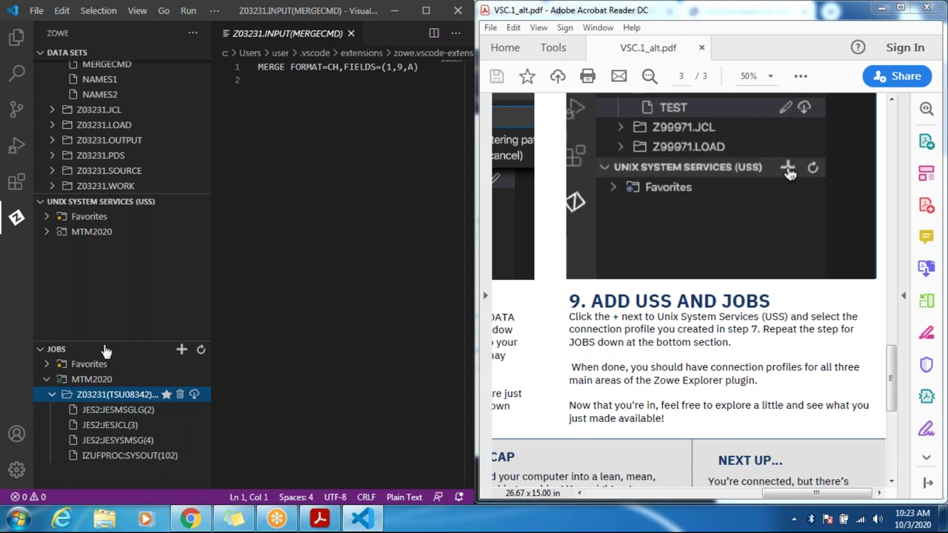
{"action": "left_click", "coordinate": [108, 414]}
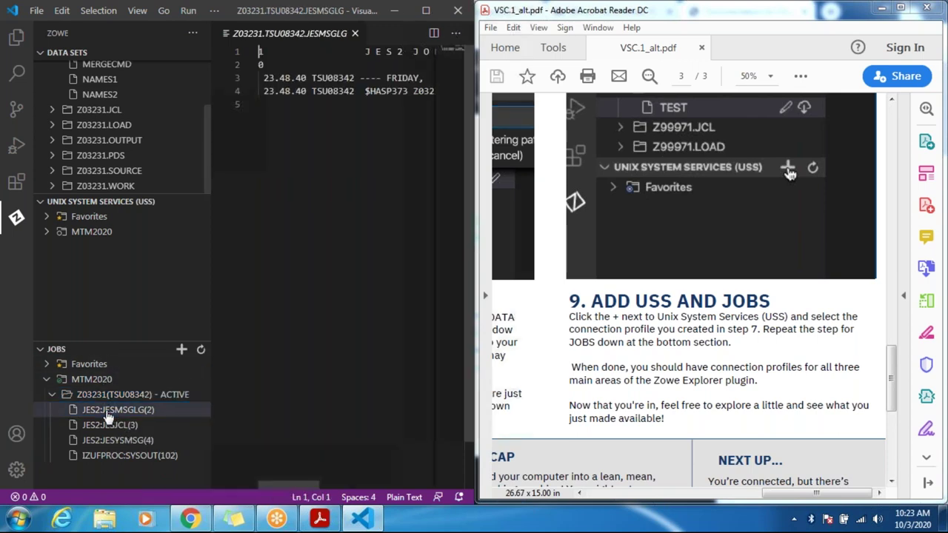
{"action": "left_click", "coordinate": [109, 426]}
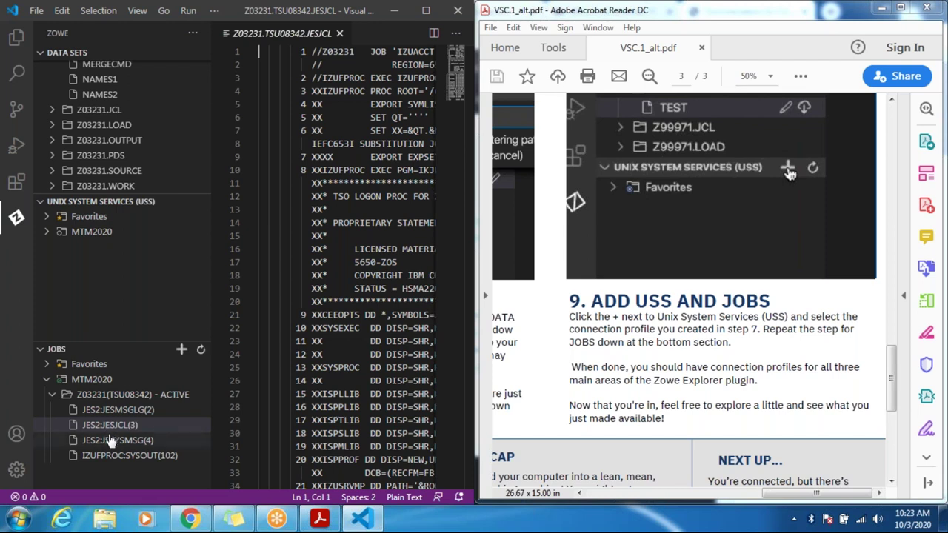
{"action": "left_click", "coordinate": [111, 441]}
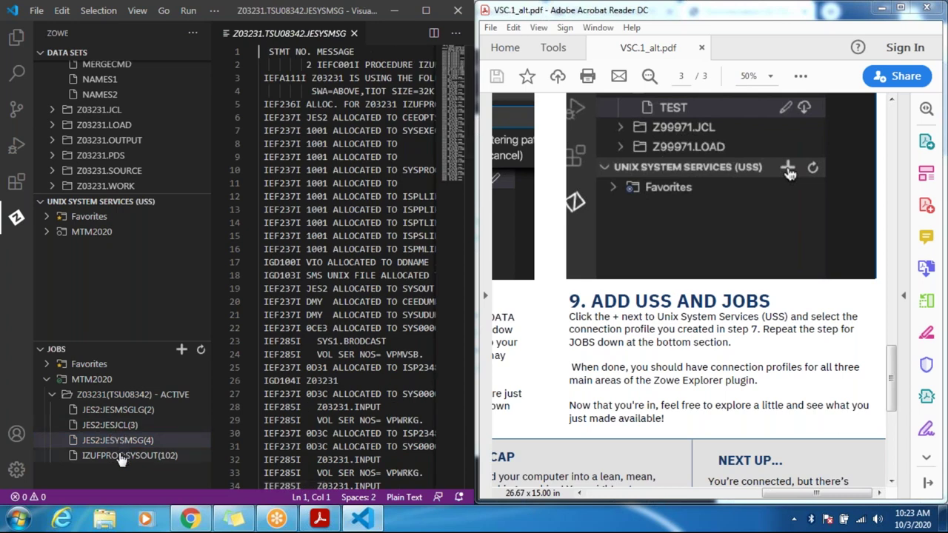
{"action": "left_click", "coordinate": [120, 456]}
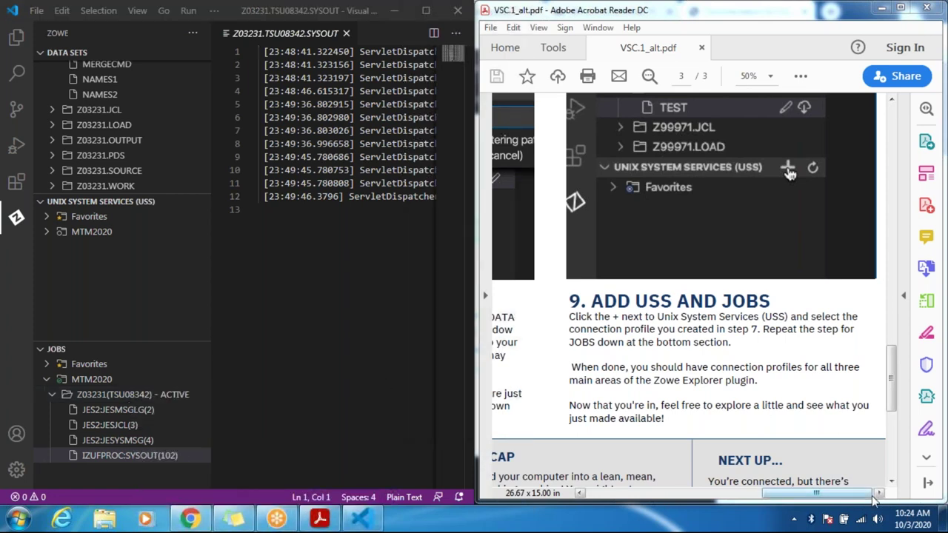
- Read the end of instruction 9, the recap and the Next Up section on page 3 of the PDF
{"action": "left_click", "coordinate": [892, 483]}
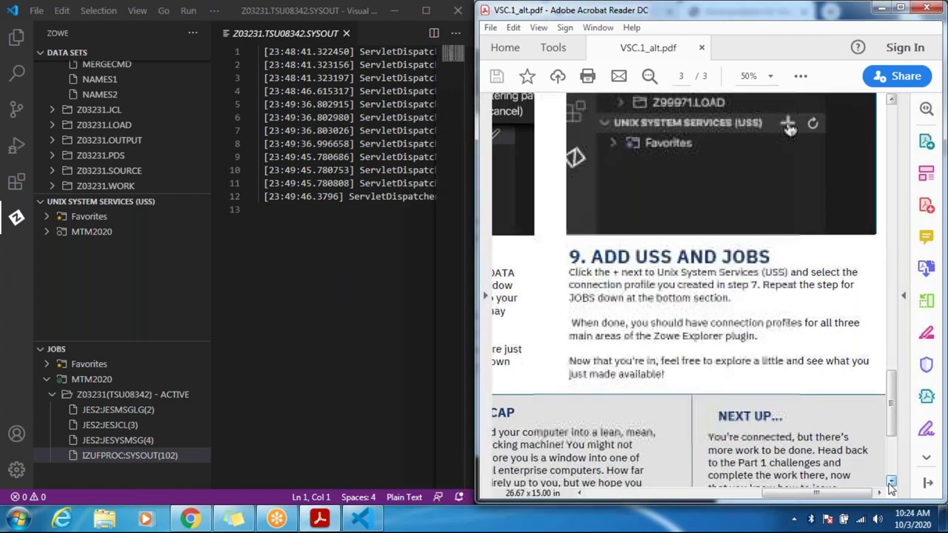
{"action": "left_click", "coordinate": [891, 483]}
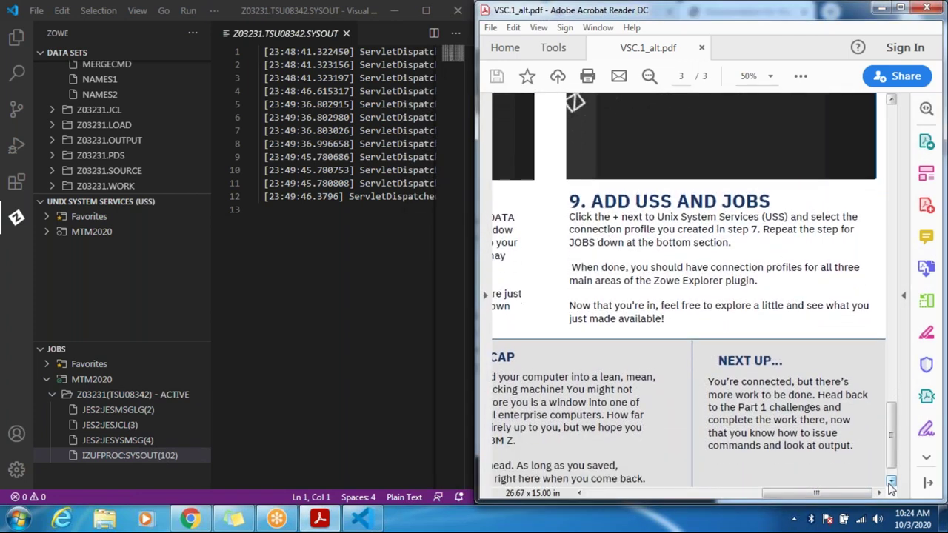
{"action": "left_click", "coordinate": [580, 493]}
{"action": "left_click", "coordinate": [581, 494]}
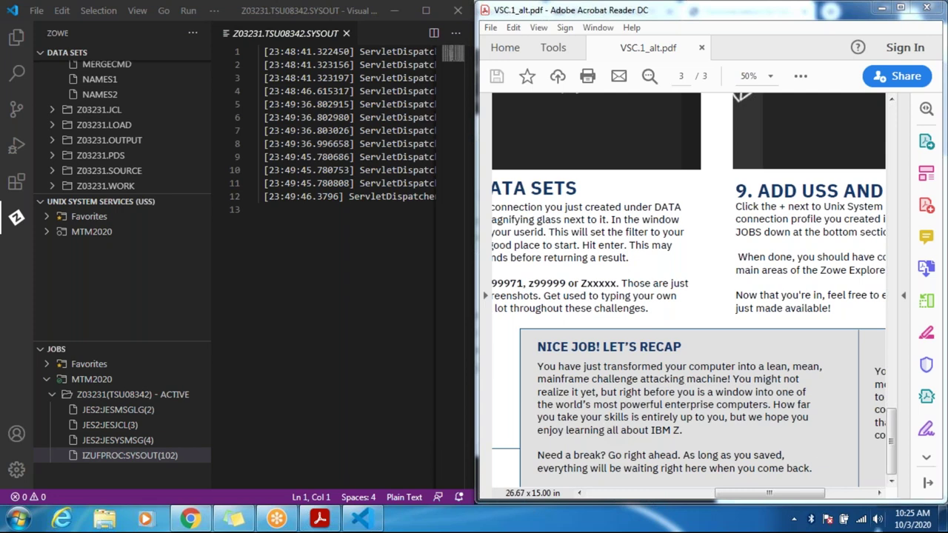
{"action": "left_click", "coordinate": [879, 494]}
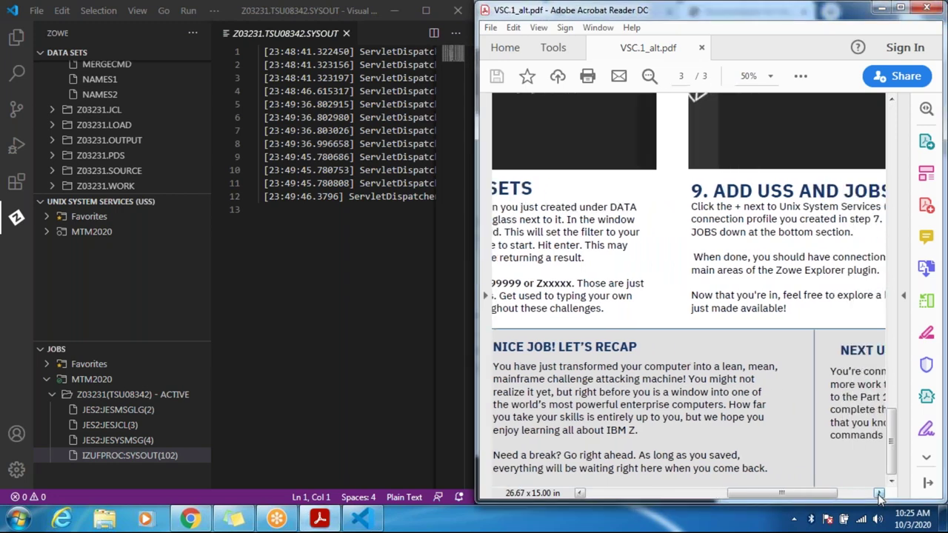
{"action": "left_click", "coordinate": [880, 494]}
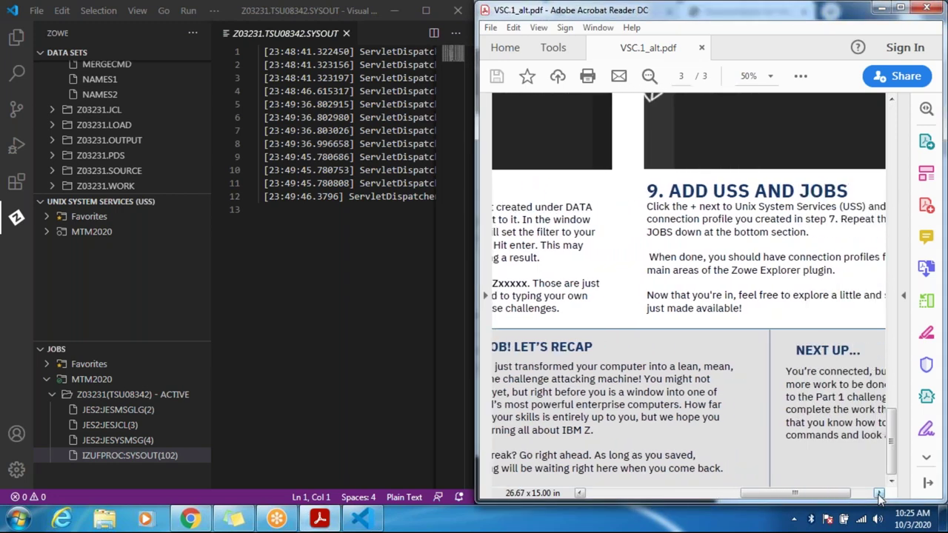
{"action": "left_click", "coordinate": [880, 494]}
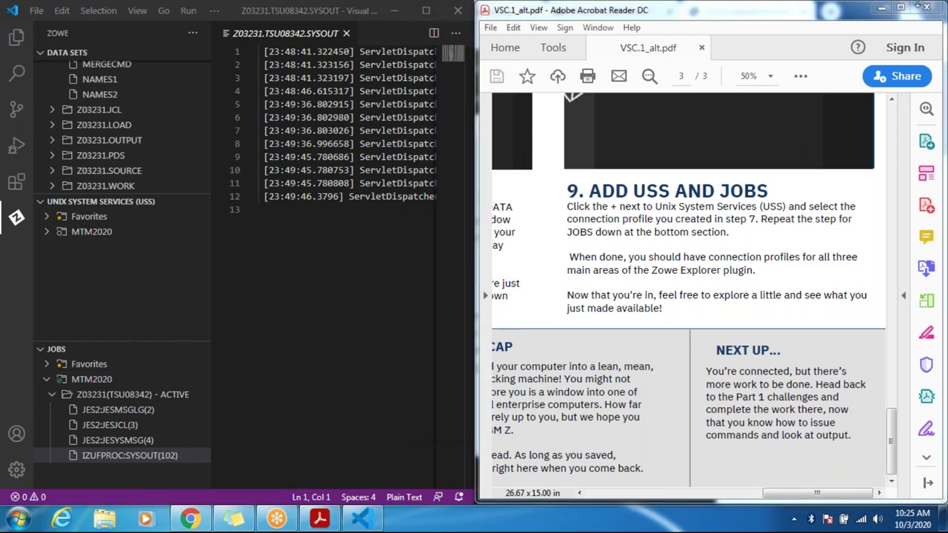
- Close VSC.1_alt.pdf, minimize the code editor and close the Let's Get Connected forum page in the browser
{"action": "left_click", "coordinate": [927, 7]}
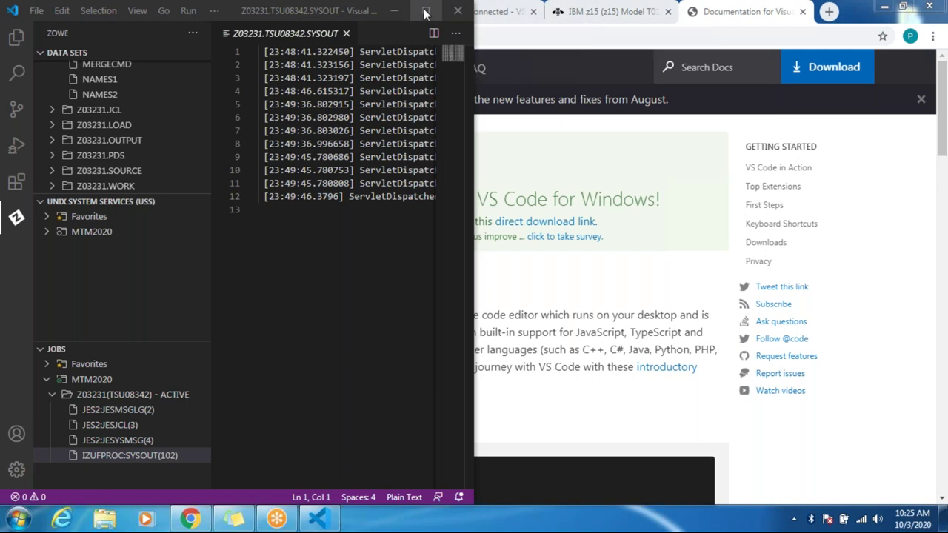
{"action": "left_click", "coordinate": [395, 10]}
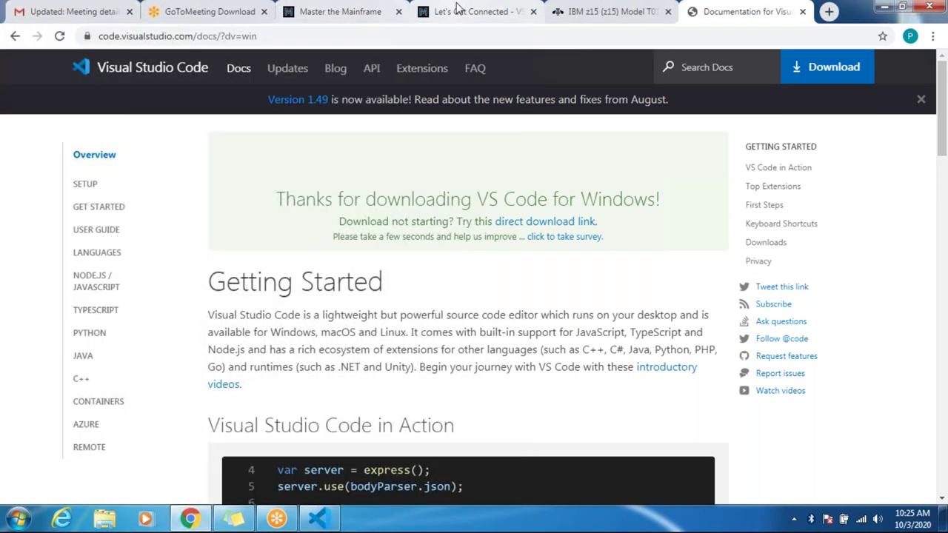
{"action": "left_click", "coordinate": [459, 11]}
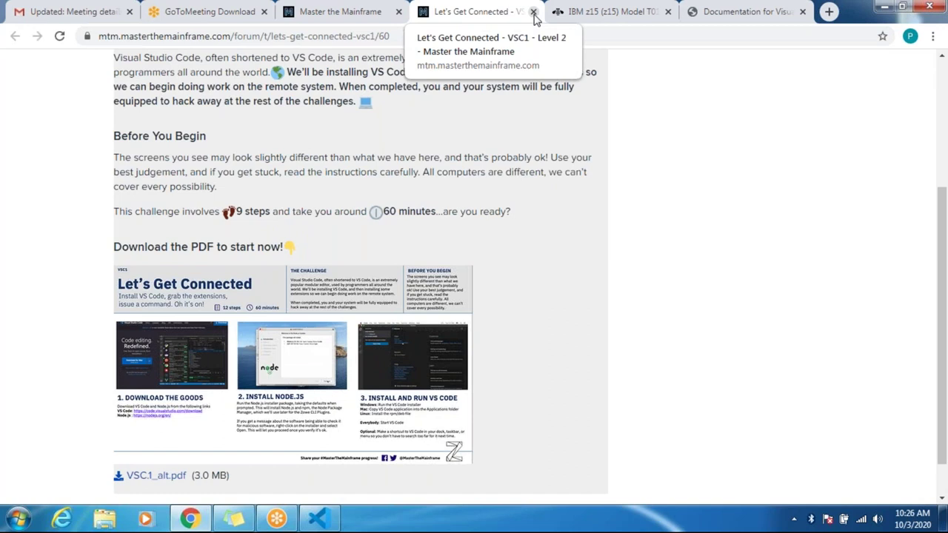
{"action": "left_click", "coordinate": [533, 13]}
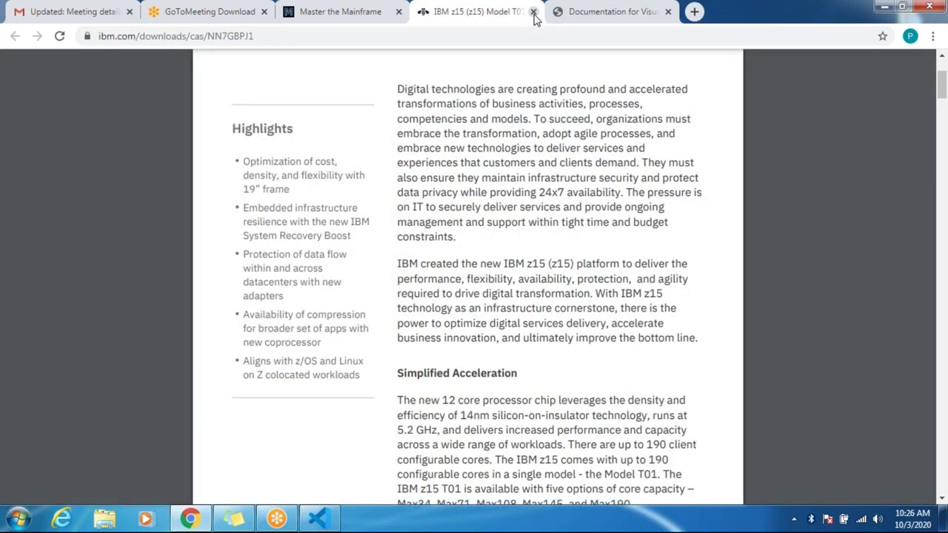
{"action": "left_click", "coordinate": [600, 12]}
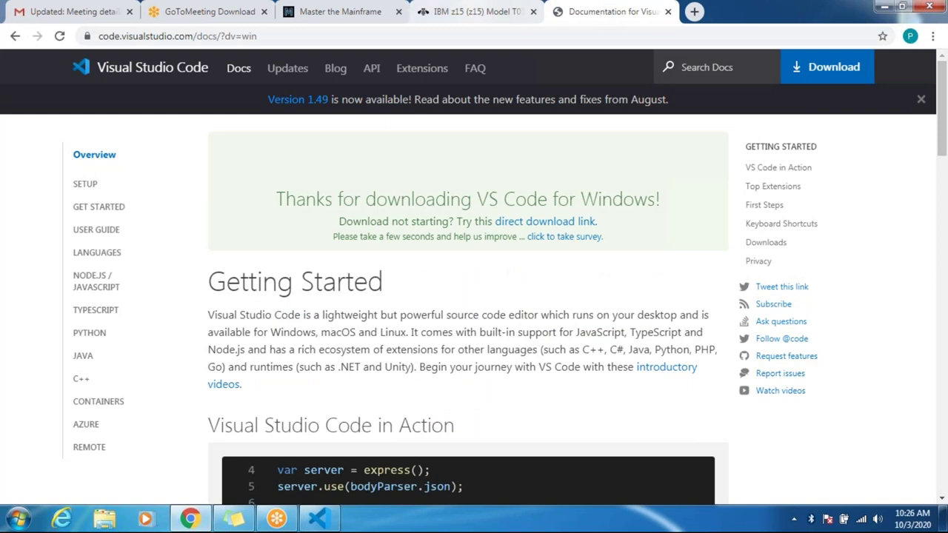
- On the Master the Mainframe page, check the completed Level 1 challenges and show the newly unlocked one
{"action": "left_click", "coordinate": [337, 22]}
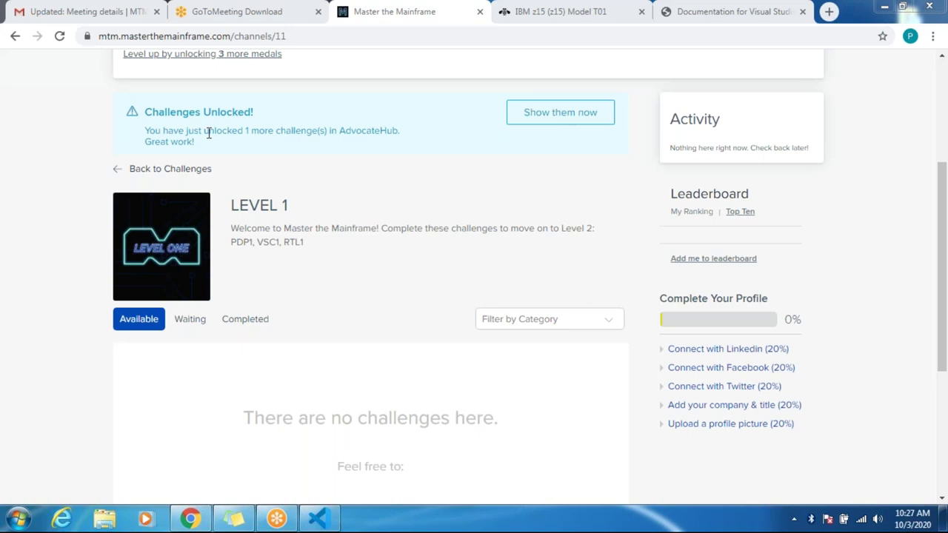
{"action": "left_click", "coordinate": [248, 319]}
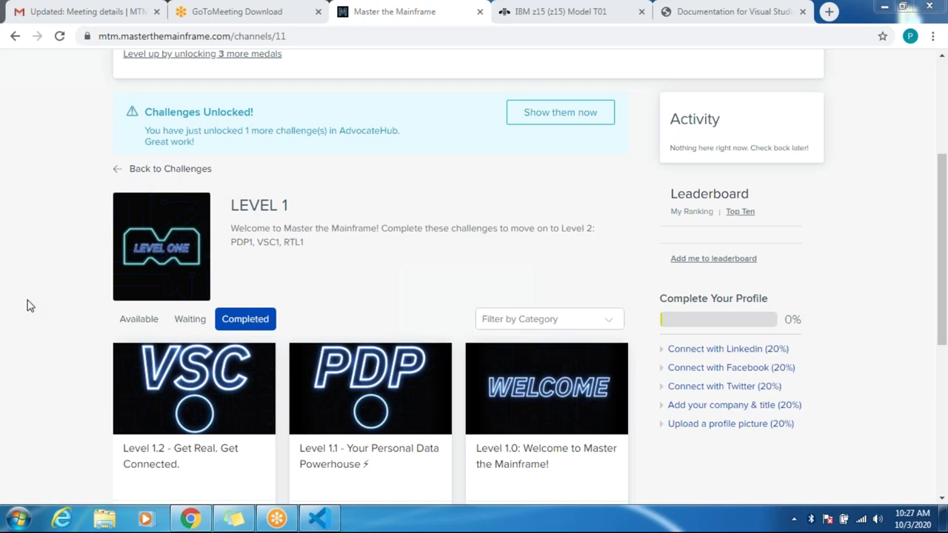
{"action": "left_click", "coordinate": [556, 113]}
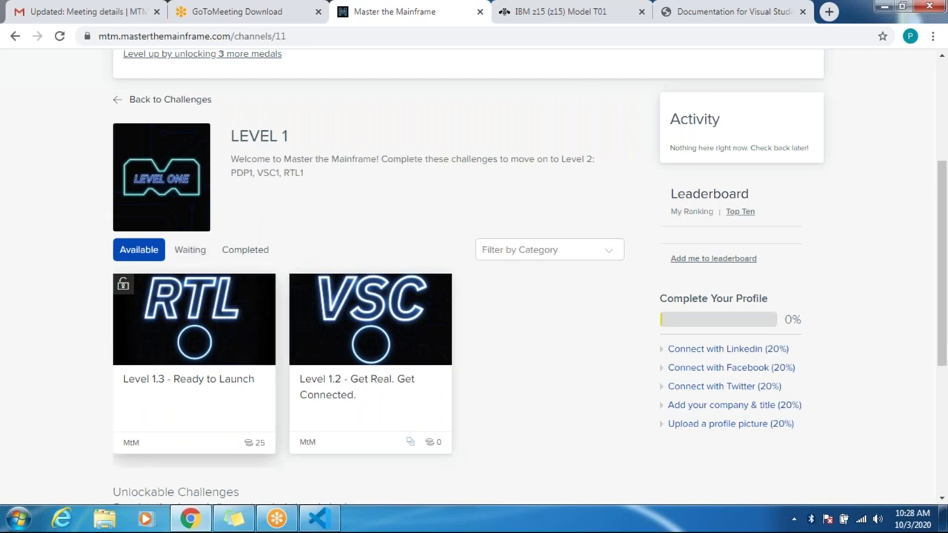
- Open the Level 1.3 - Ready to Launch challenge, answer the excitement question with "Pretty excited", submit it and dismiss the level notice
{"action": "left_click", "coordinate": [198, 340]}
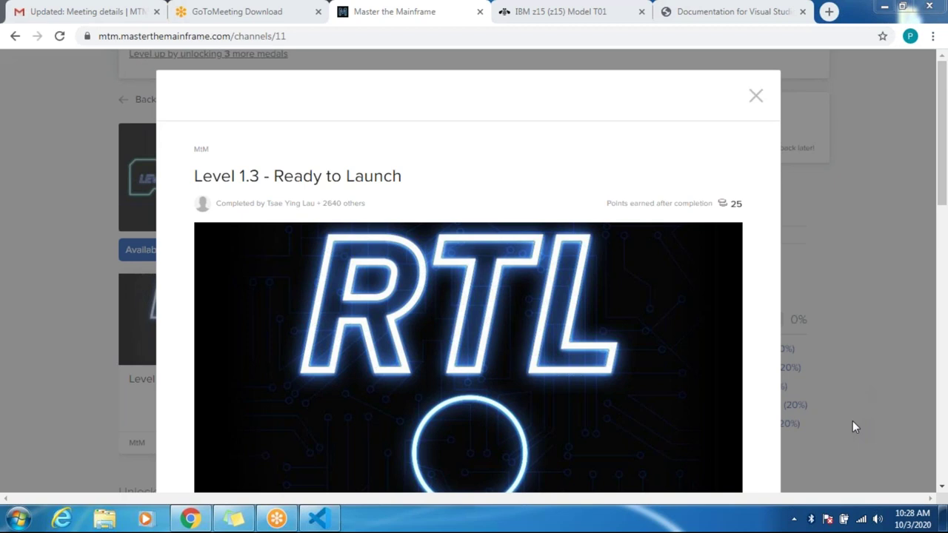
{"action": "left_click", "coordinate": [939, 355]}
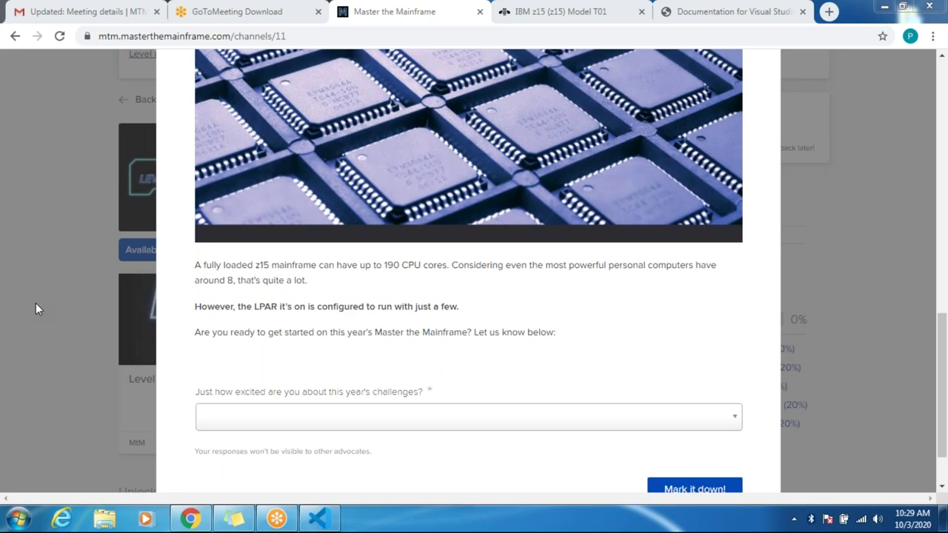
{"action": "left_click", "coordinate": [249, 419]}
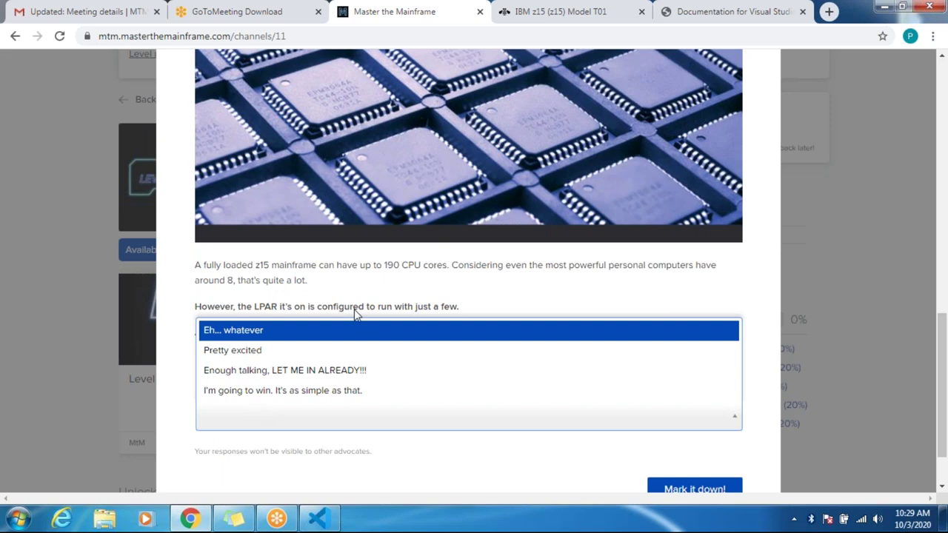
{"action": "left_click", "coordinate": [312, 351]}
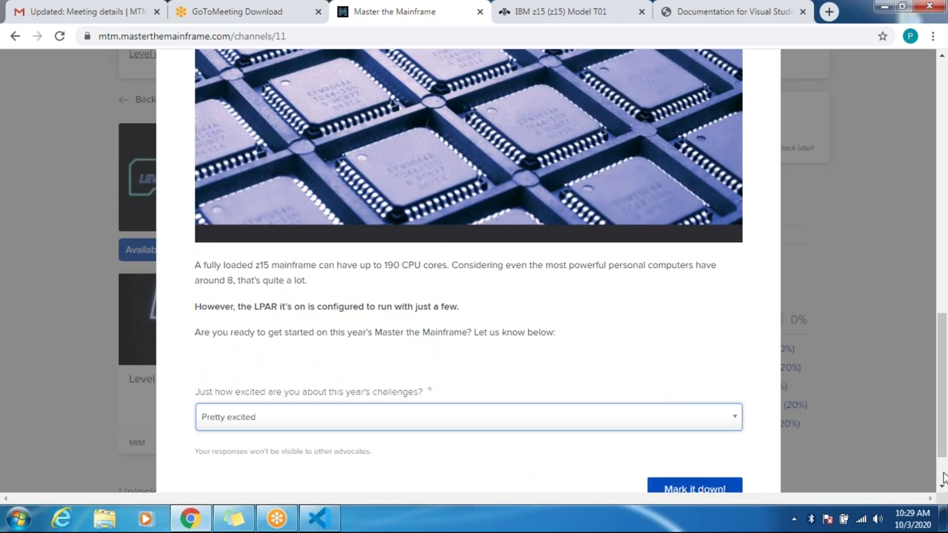
{"action": "scroll", "coordinate": [944, 483], "scroll_direction": "down", "scroll_amount": 1}
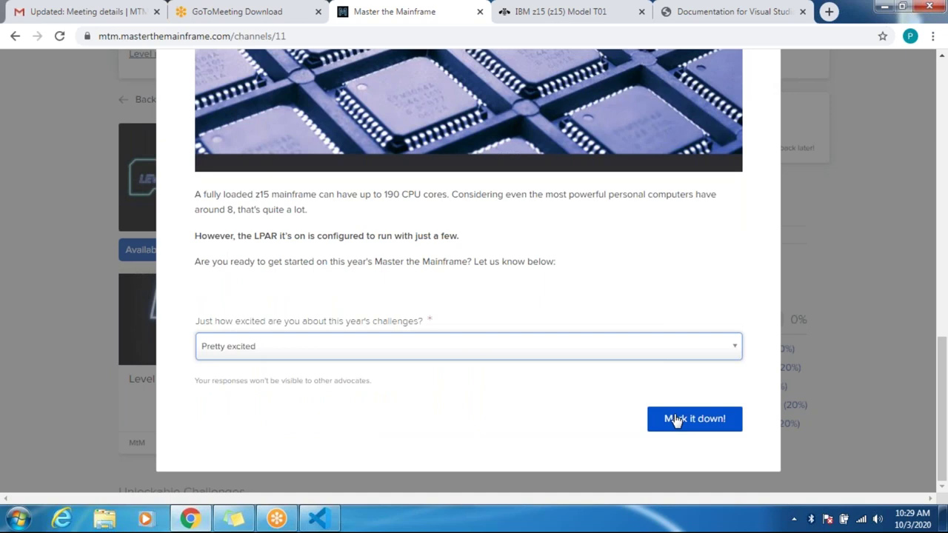
{"action": "left_click", "coordinate": [676, 422]}
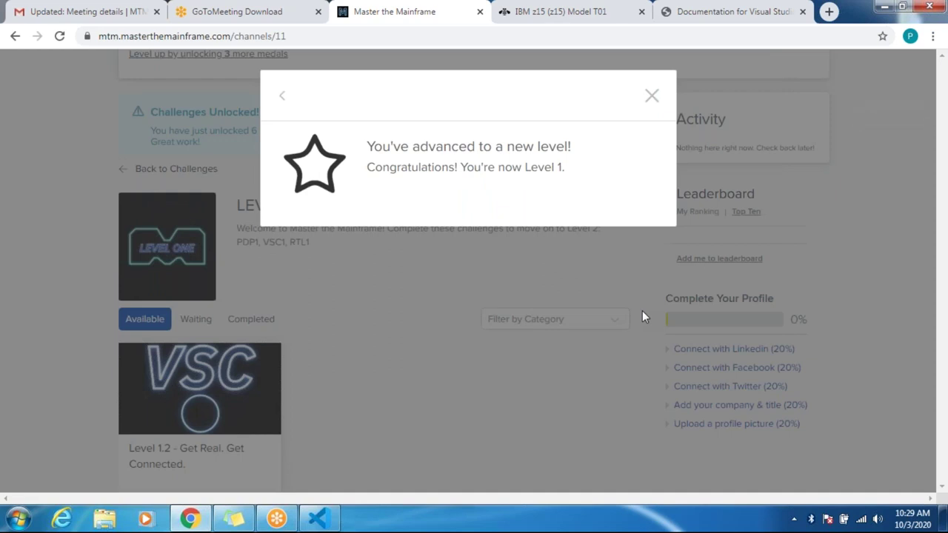
{"action": "left_click", "coordinate": [652, 97]}
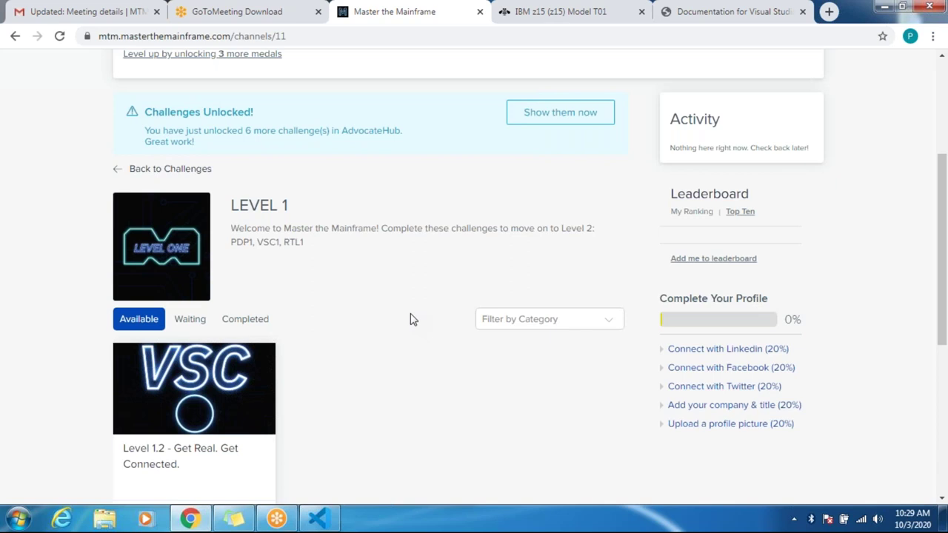
- Show the challenges unlocked by finishing Ready to Launch and bring the Level 1.4 card into view
{"action": "scroll", "coordinate": [412, 320], "scroll_direction": "down", "scroll_amount": 3}
{"action": "scroll", "coordinate": [413, 320], "scroll_direction": "up", "scroll_amount": 3}
{"action": "left_click", "coordinate": [555, 123]}
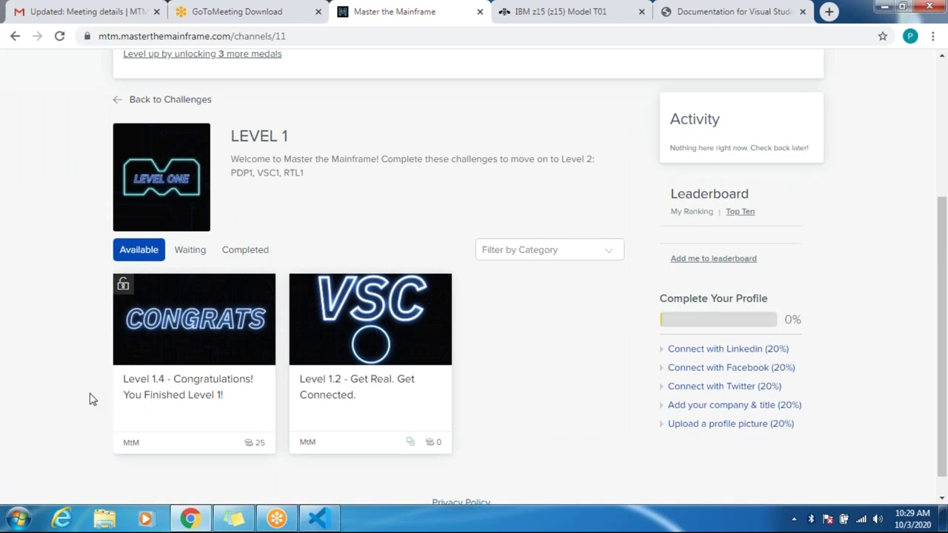
{"action": "scroll", "coordinate": [91, 399], "scroll_direction": "down", "scroll_amount": 1}
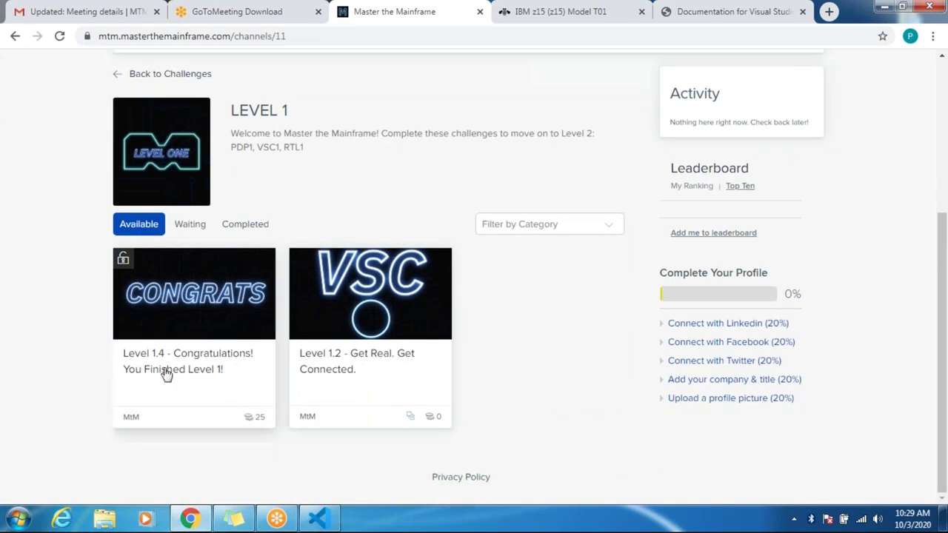
- Open the Level 1.4 - Congratulations! challenge, read its recap, complete it with Let's Keep Rolling! and dismiss the completion notice
{"action": "left_click", "coordinate": [187, 359]}
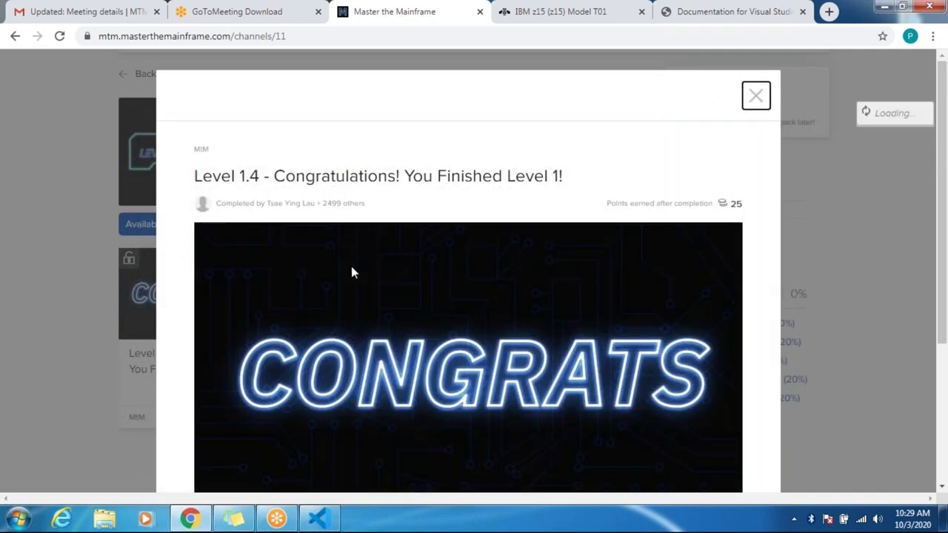
{"action": "scroll", "coordinate": [351, 267], "scroll_direction": "down", "scroll_amount": 2}
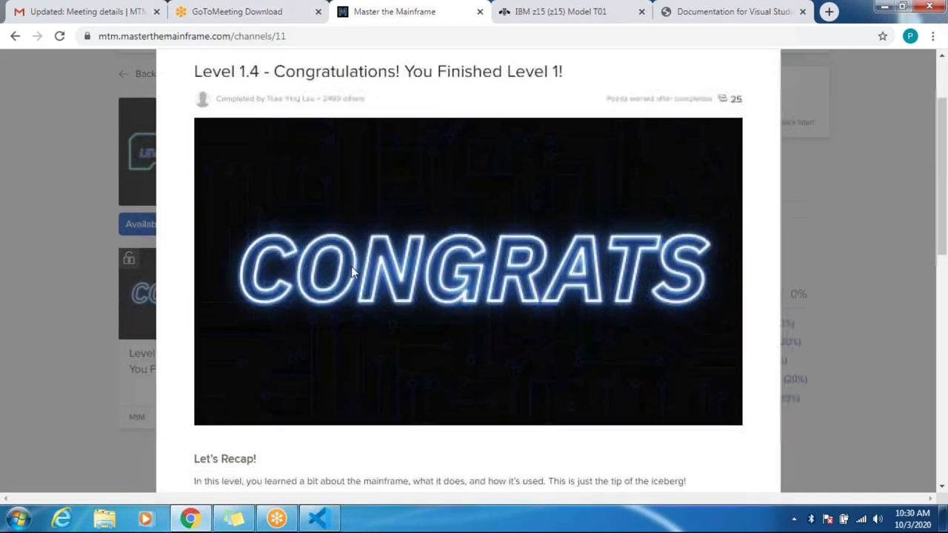
{"action": "scroll", "coordinate": [351, 273], "scroll_direction": "down", "scroll_amount": 3}
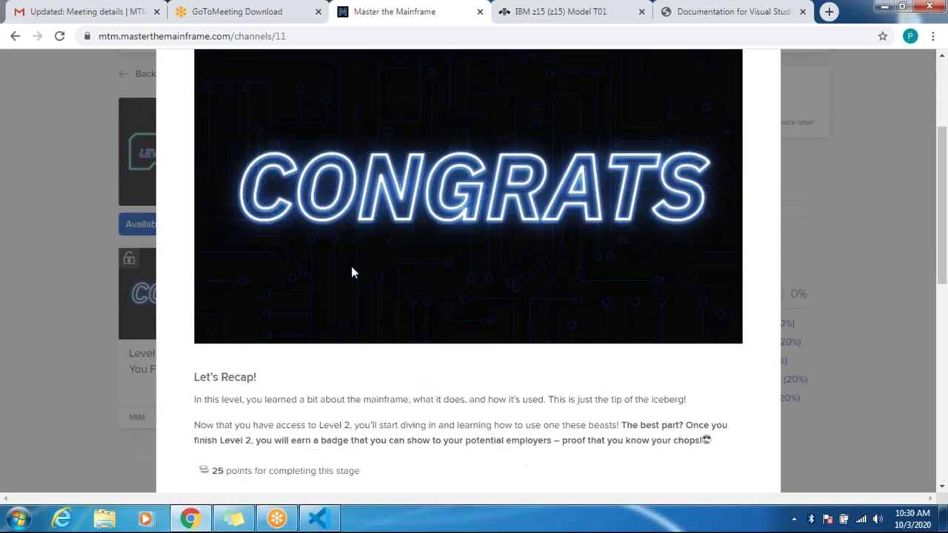
{"action": "scroll", "coordinate": [351, 272], "scroll_direction": "down", "scroll_amount": 2}
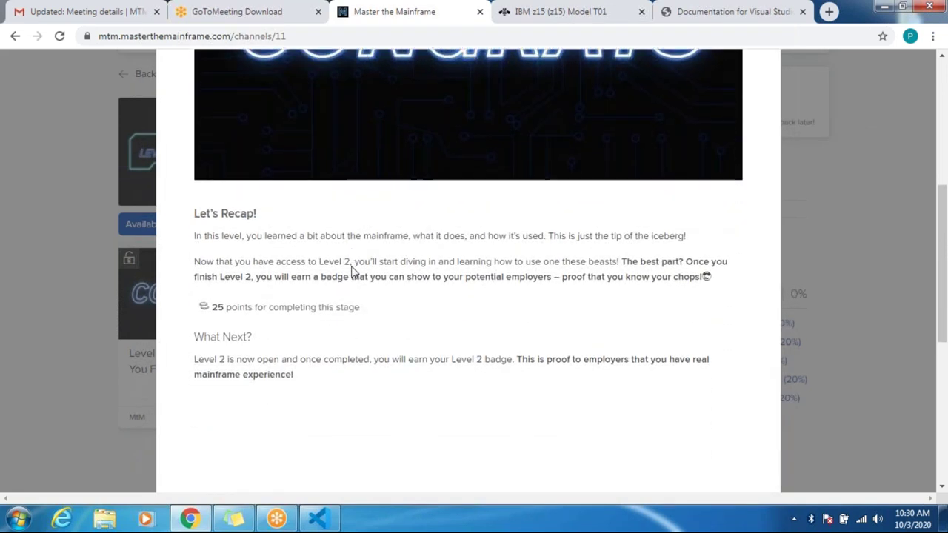
{"action": "scroll", "coordinate": [351, 273], "scroll_direction": "down", "scroll_amount": 1}
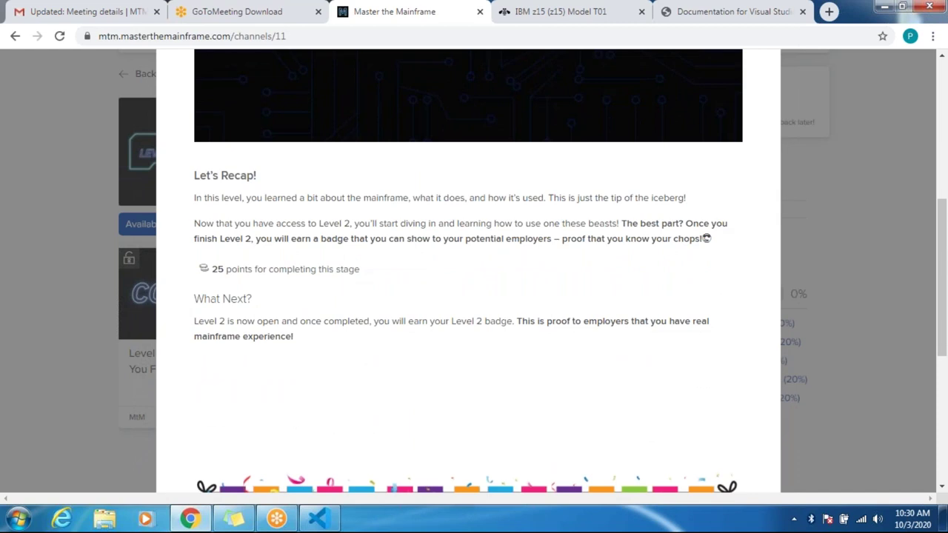
{"action": "scroll", "coordinate": [351, 272], "scroll_direction": "down", "scroll_amount": 1}
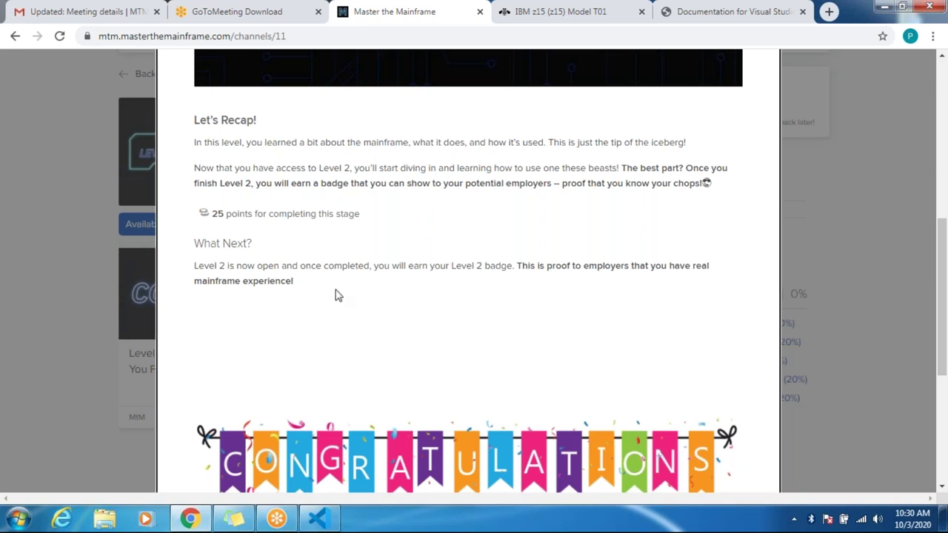
{"action": "scroll", "coordinate": [338, 295], "scroll_direction": "down", "scroll_amount": 4}
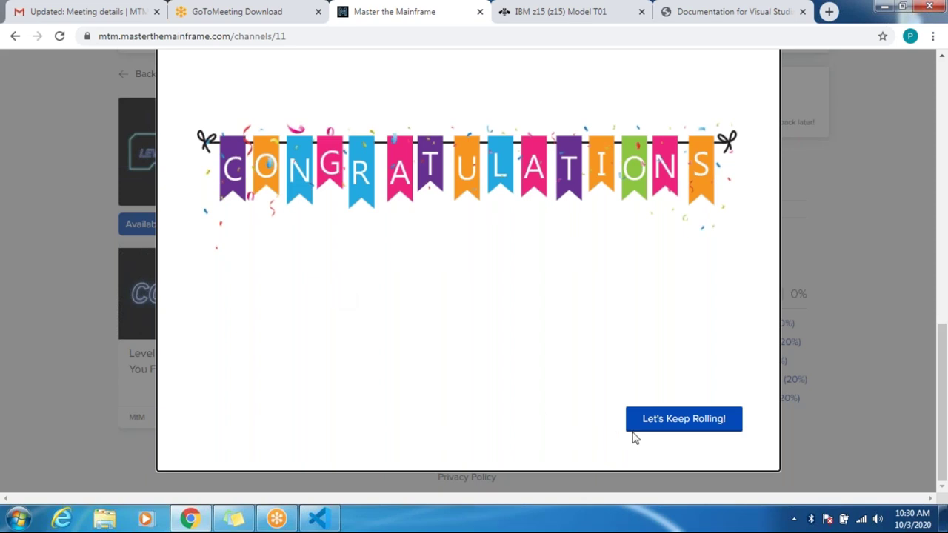
{"action": "left_click", "coordinate": [656, 421]}
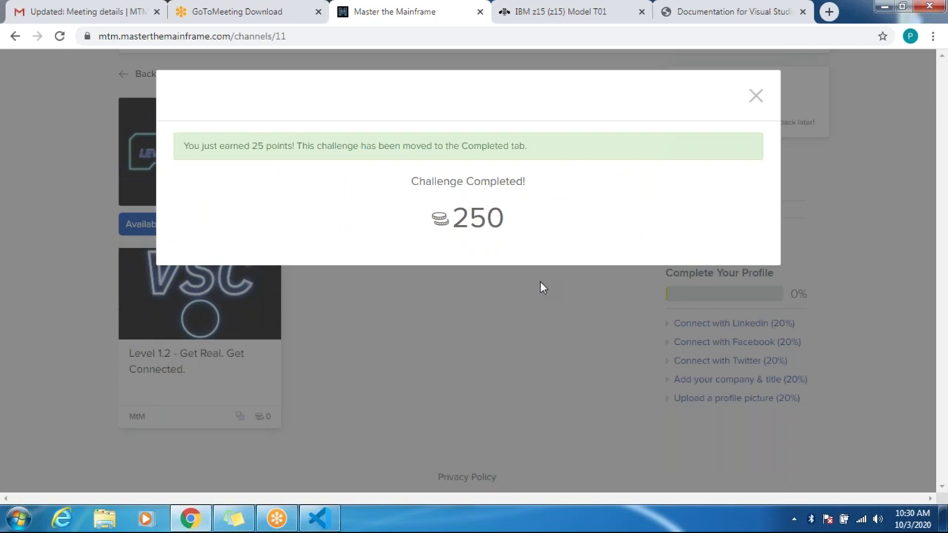
{"action": "left_click", "coordinate": [755, 96]}
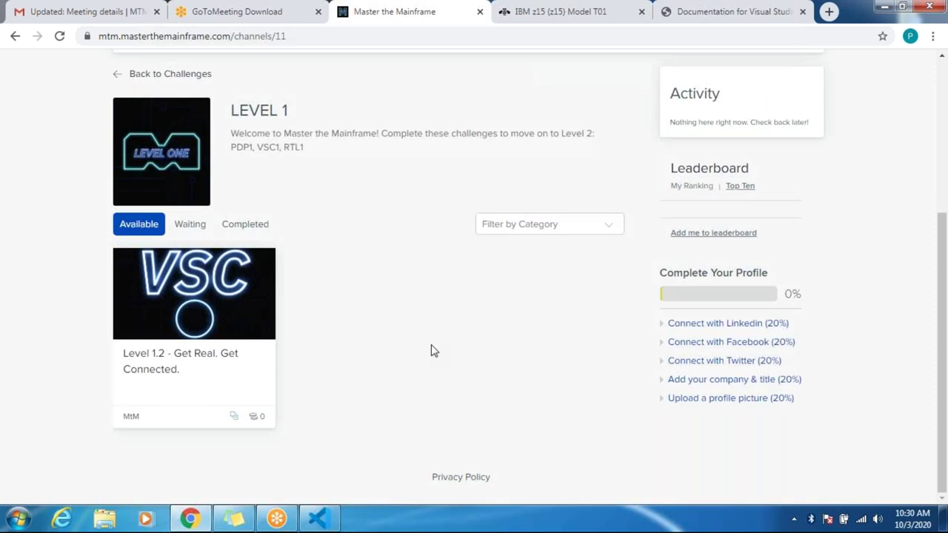
- Check the Achievements section of the Level 1 page and reload the page to refresh the current level
{"action": "scroll", "coordinate": [434, 351], "scroll_direction": "up", "scroll_amount": 1}
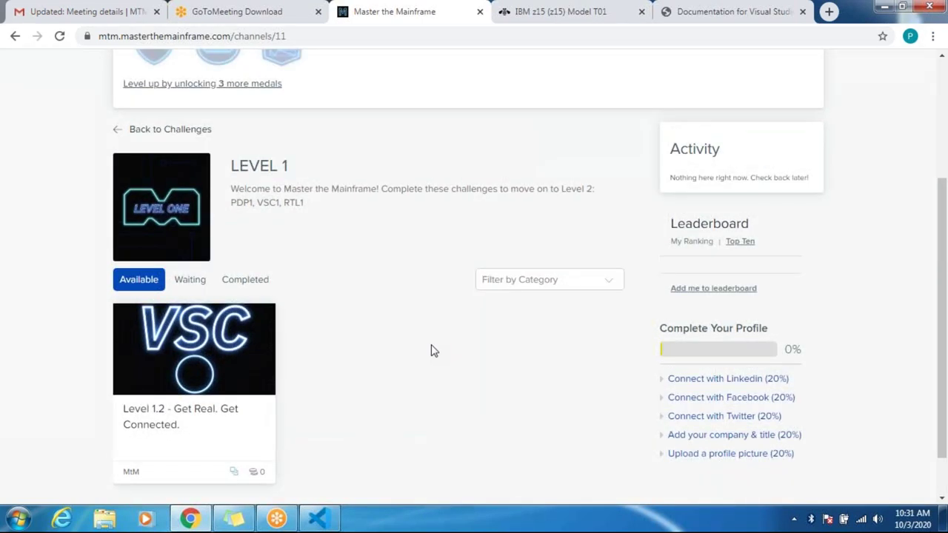
{"action": "scroll", "coordinate": [435, 351], "scroll_direction": "up", "scroll_amount": 1}
{"action": "scroll", "coordinate": [434, 351], "scroll_direction": "up", "scroll_amount": 2}
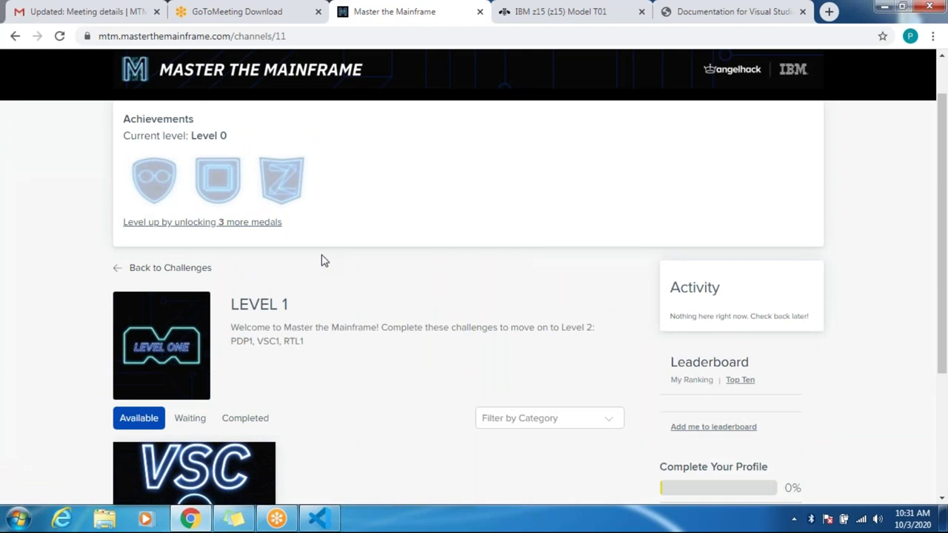
{"action": "scroll", "coordinate": [321, 259], "scroll_direction": "up", "scroll_amount": 2}
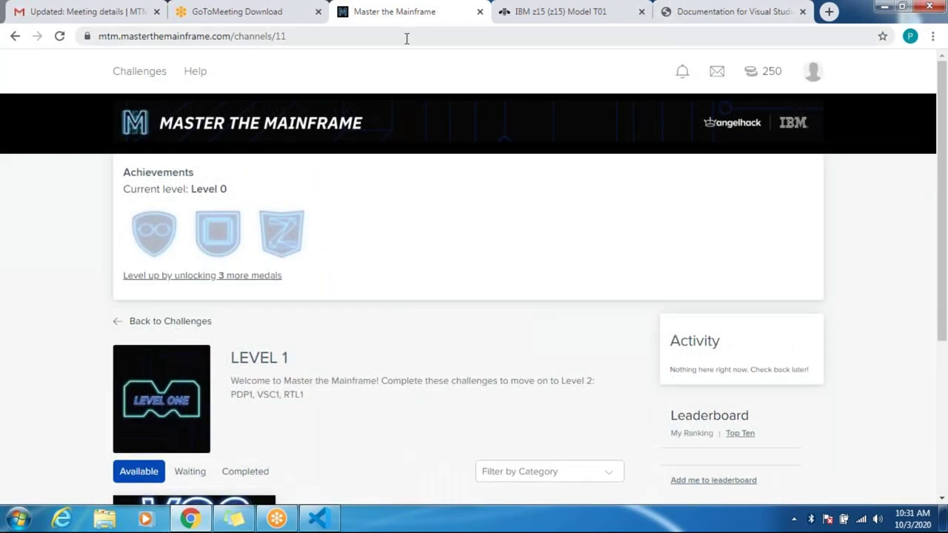
{"action": "left_click", "coordinate": [61, 36]}
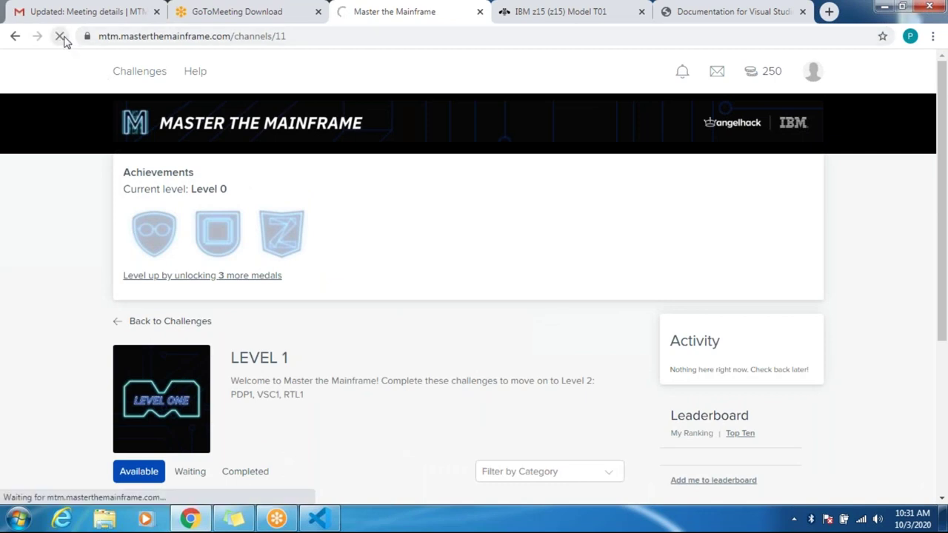